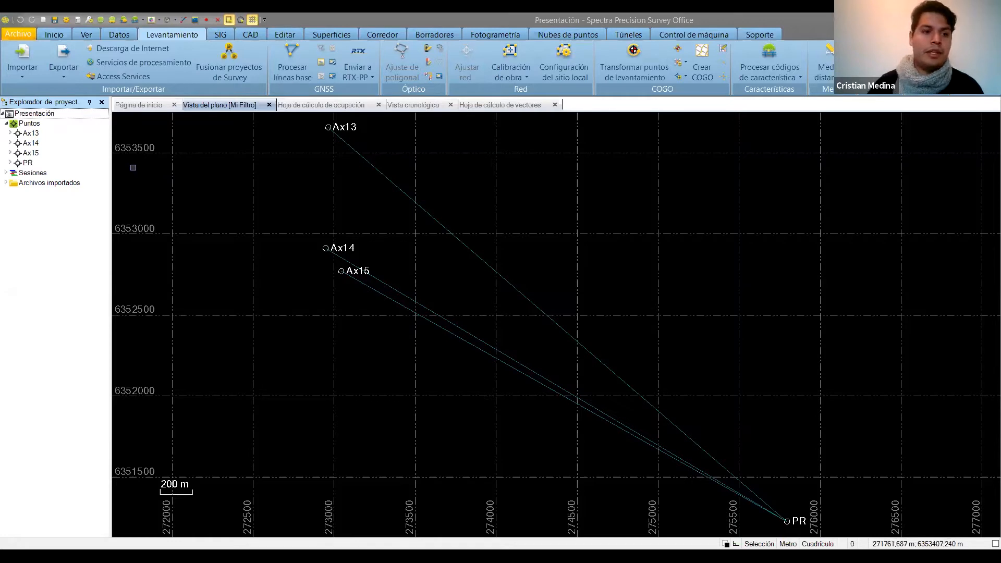
Review the coordinate system summary in the project settings, covering zone, datum transformation and geoid model.
{"action": "right_click", "coordinate": [79, 120]}
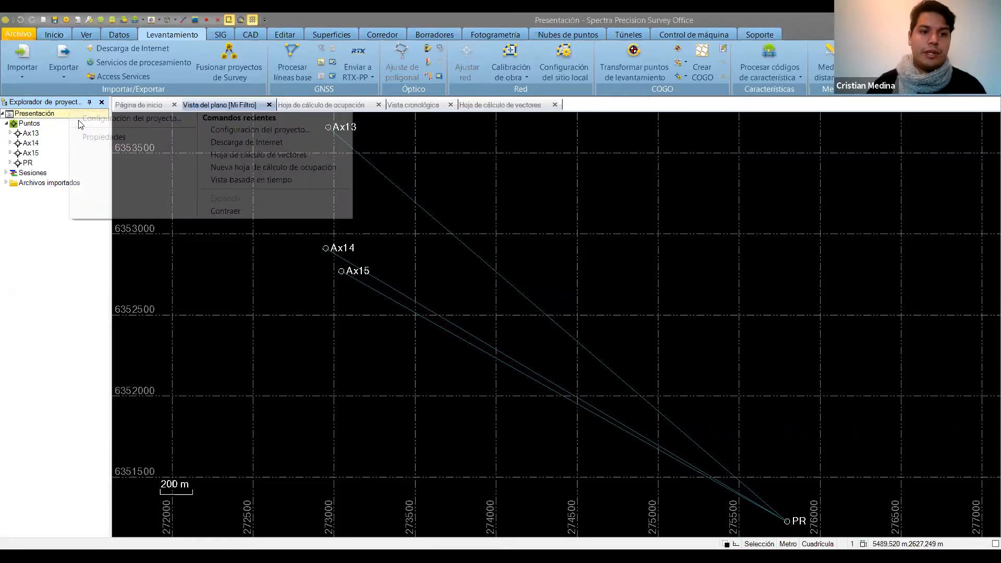
{"action": "left_click", "coordinate": [79, 119]}
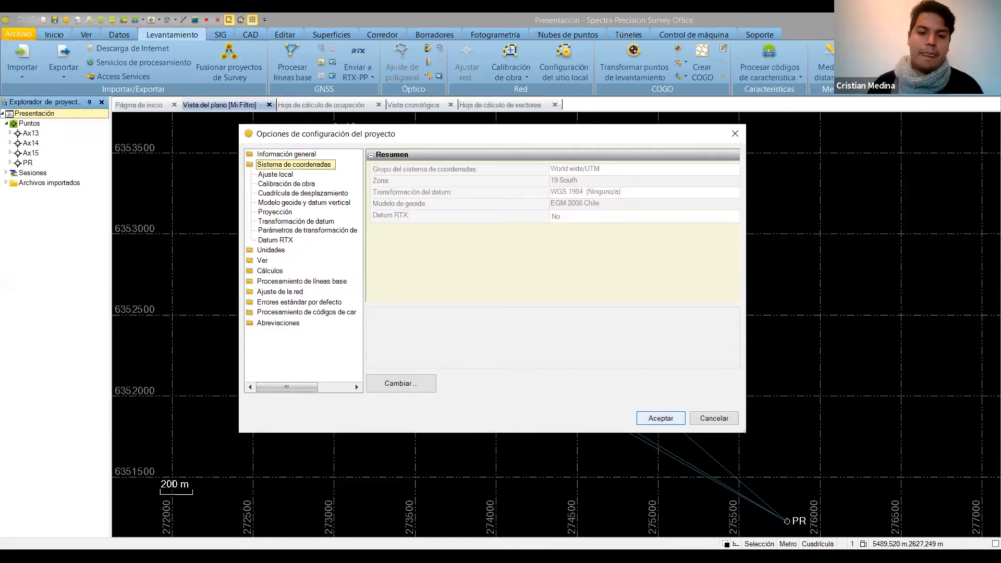
{"action": "left_click", "coordinate": [661, 418]}
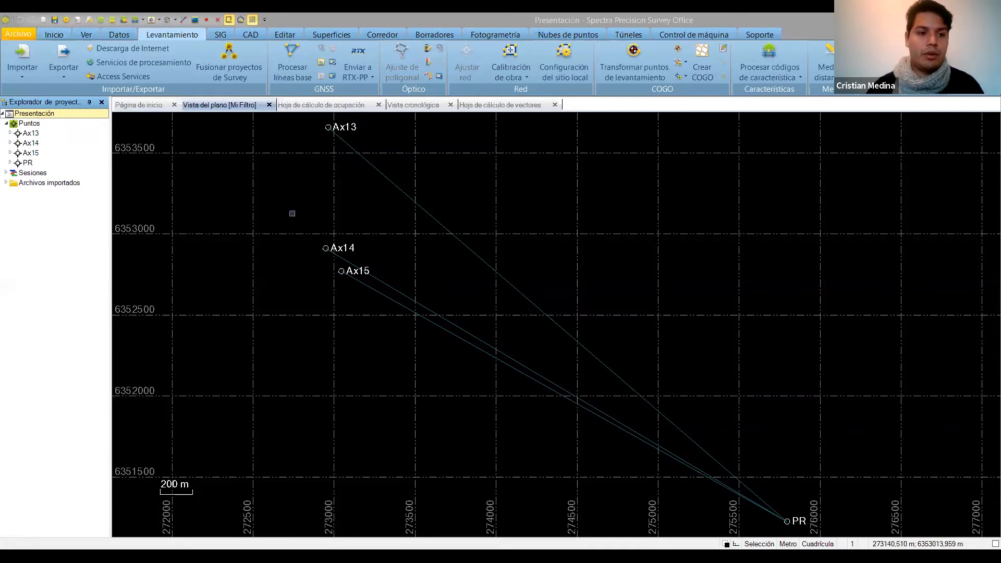
Add a grid coordinate to point PR with easting 275795,596, northing 6351225,035 and elevation 69.048, setting horizontal and elevation quality to control.
{"action": "left_click", "coordinate": [27, 164]}
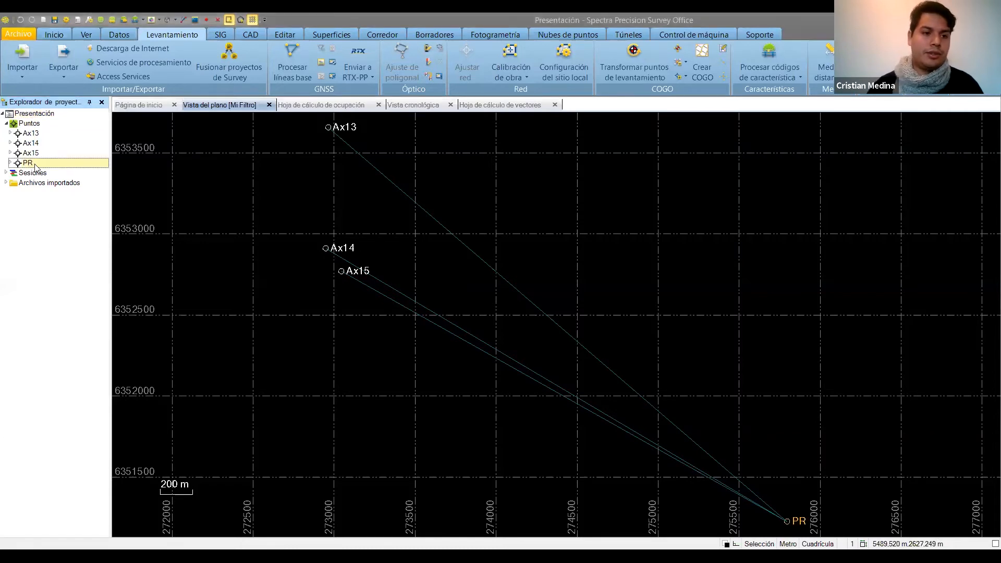
{"action": "right_click", "coordinate": [26, 163]}
{"action": "left_click", "coordinate": [57, 202]}
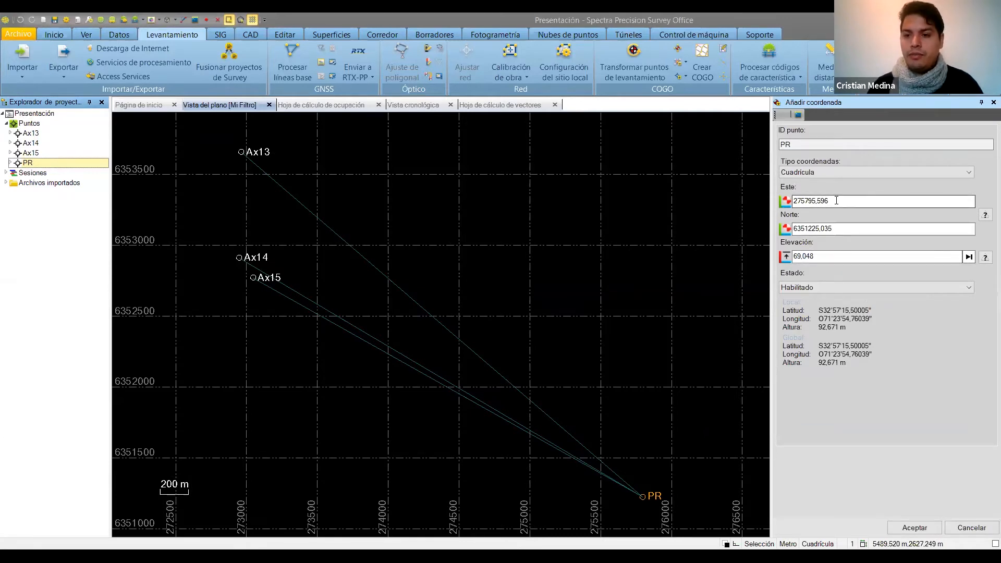
{"action": "left_click", "coordinate": [985, 215]}
{"action": "left_click", "coordinate": [985, 233]}
{"action": "left_click", "coordinate": [985, 258]}
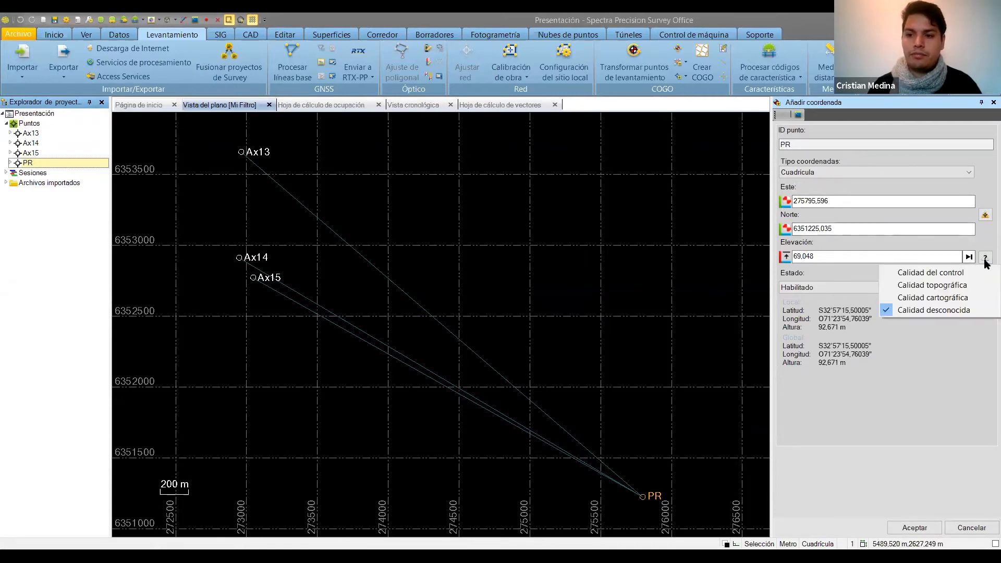
{"action": "left_click", "coordinate": [962, 272]}
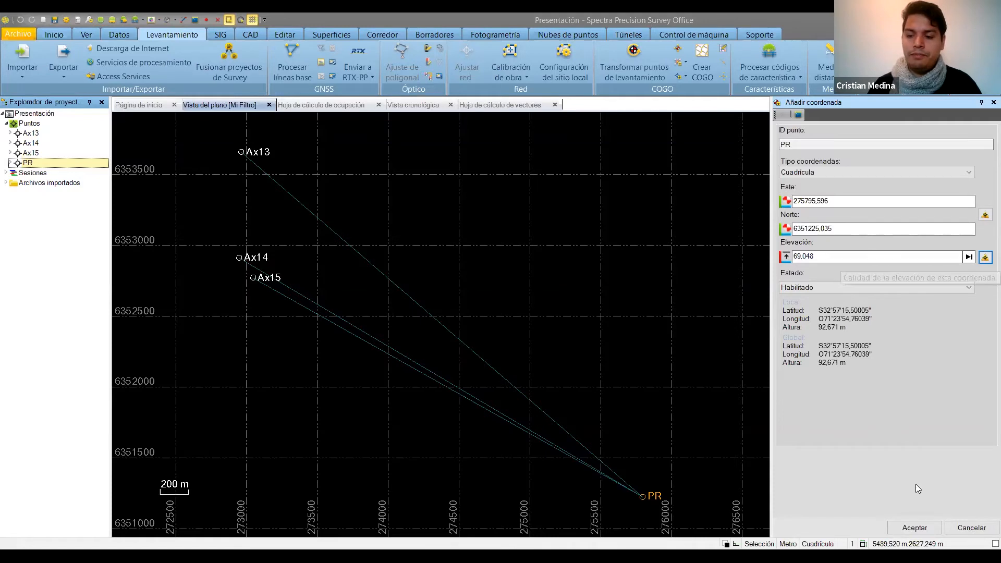
{"action": "left_click", "coordinate": [909, 529]}
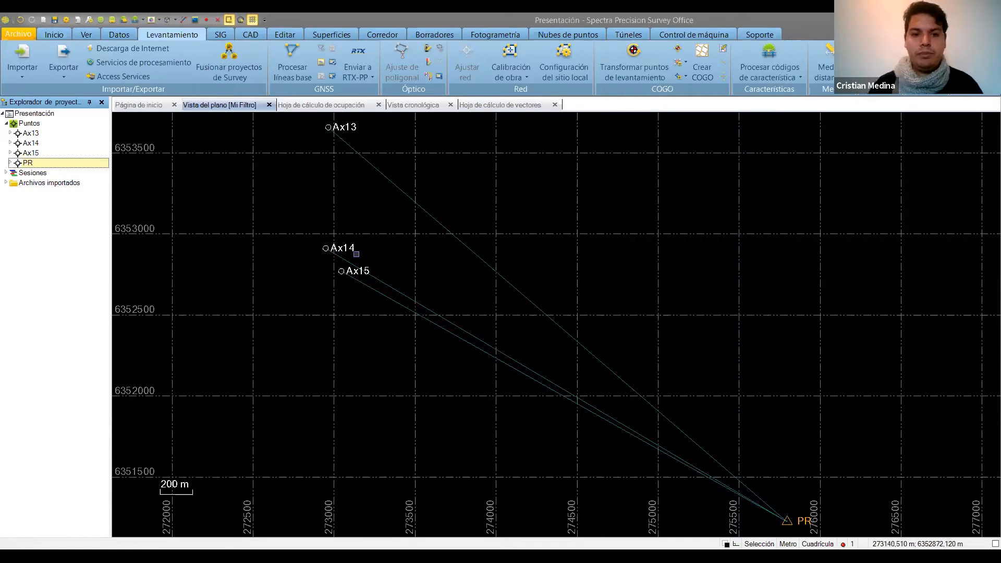
Process the baselines from PR to Ax13, Ax14 and Ax15 and save all three results.
{"action": "left_click_drag", "start_coordinate": [293, 114], "coordinate": [898, 526]}
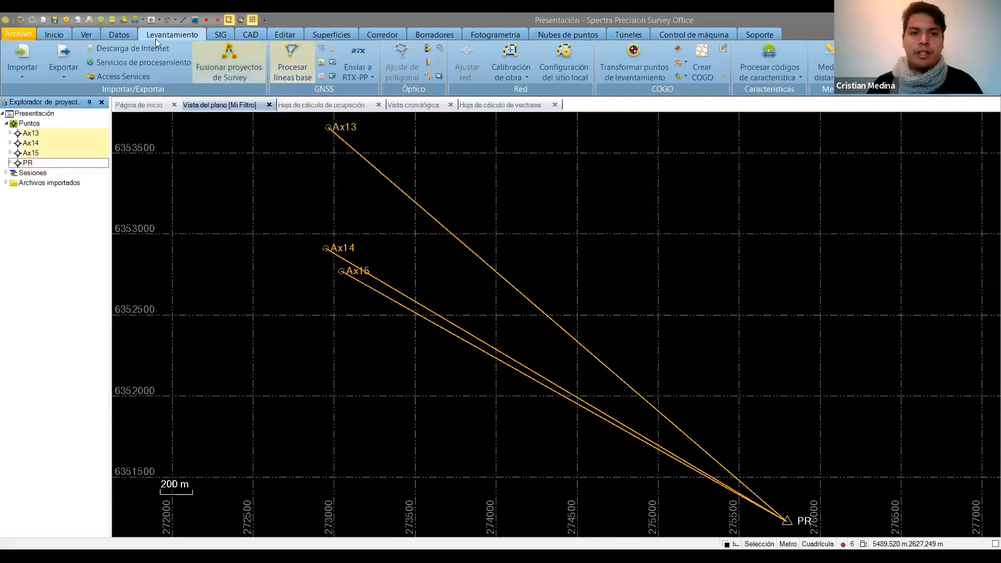
{"action": "left_click", "coordinate": [285, 68]}
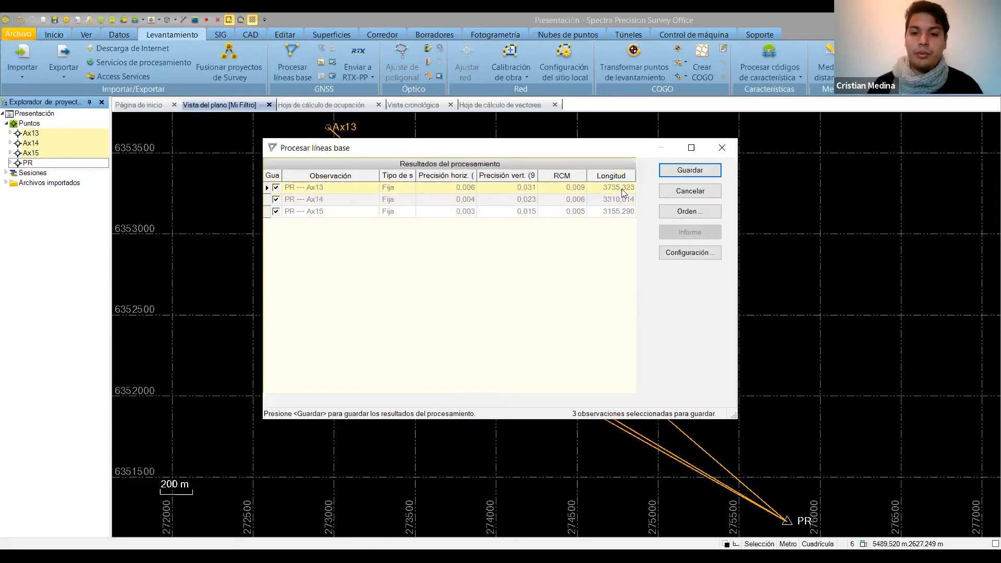
{"action": "left_click", "coordinate": [673, 172]}
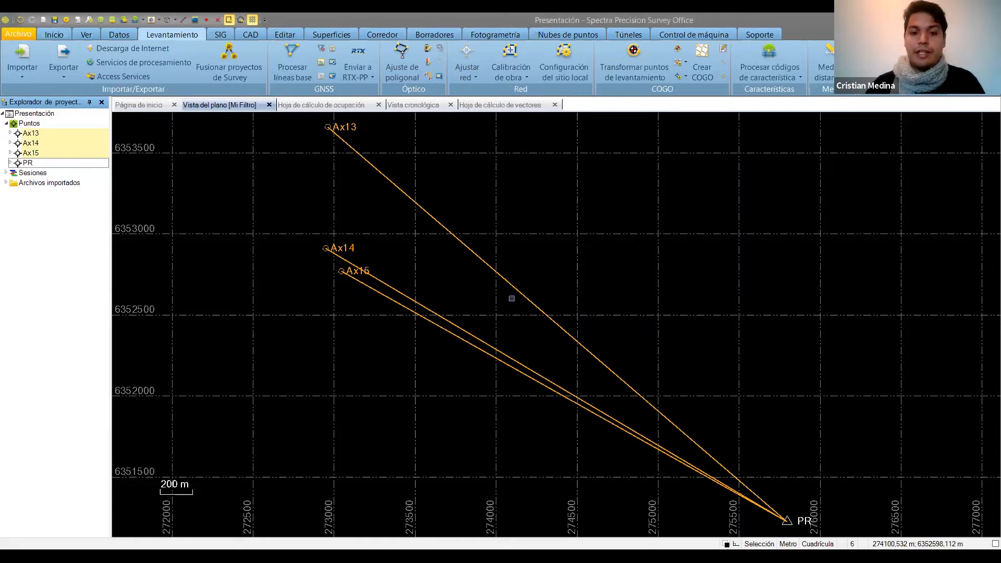
Compare the point occupation times and session overlaps in the occupation spreadsheet and time-based view, then return to the plan view.
{"action": "left_click", "coordinate": [342, 106]}
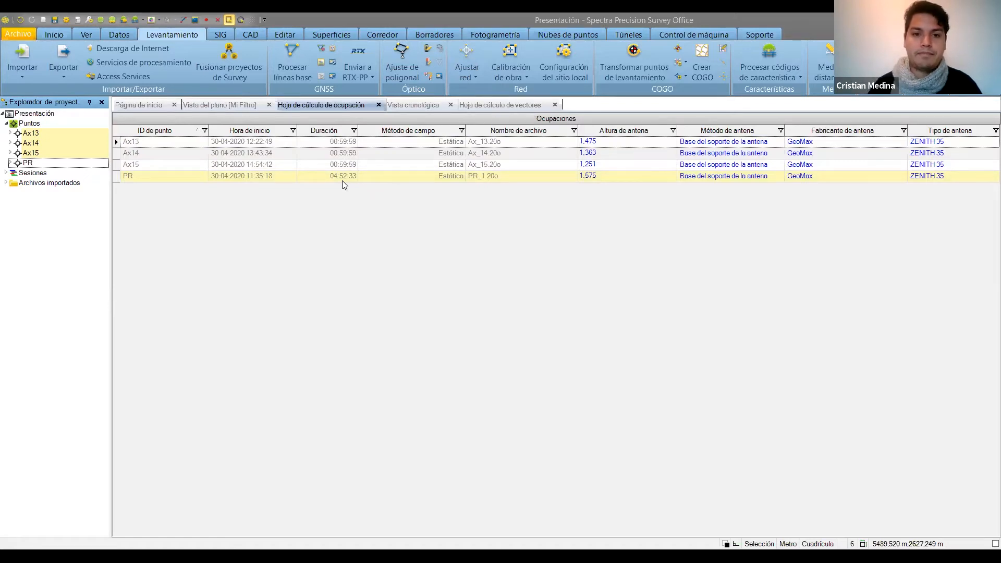
{"action": "left_click", "coordinate": [417, 105]}
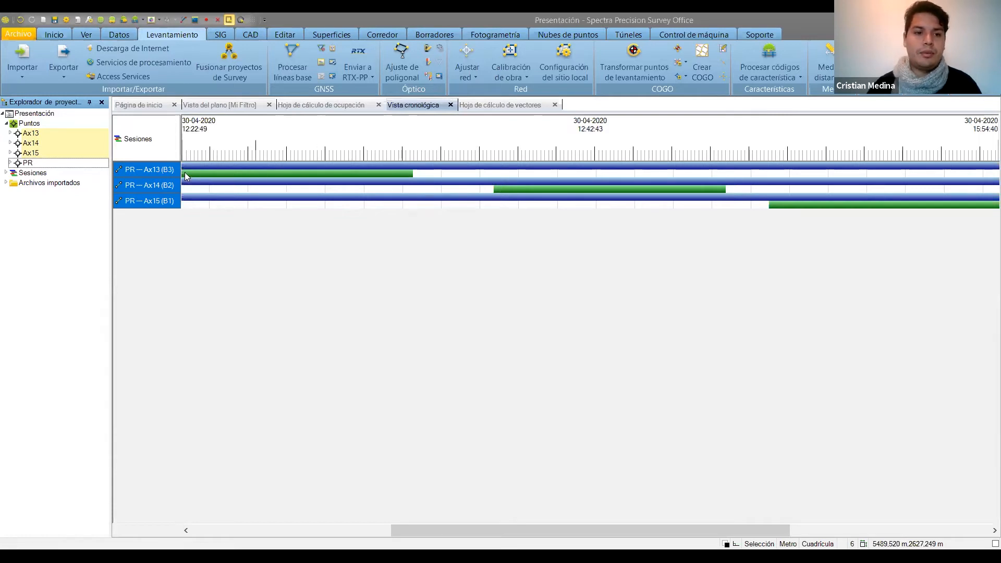
{"action": "mouse_move", "coordinate": [400, 169]}
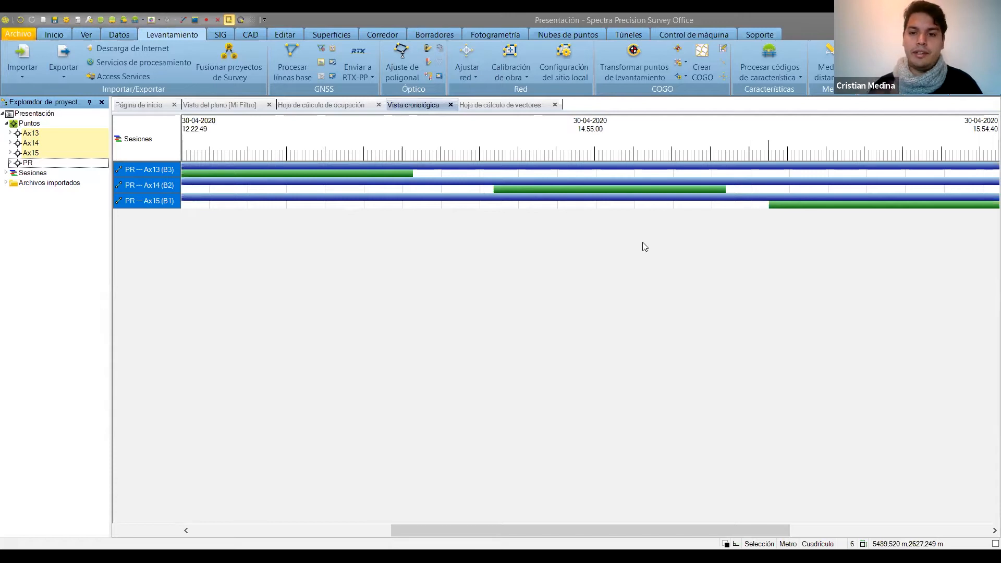
{"action": "left_click", "coordinate": [352, 106]}
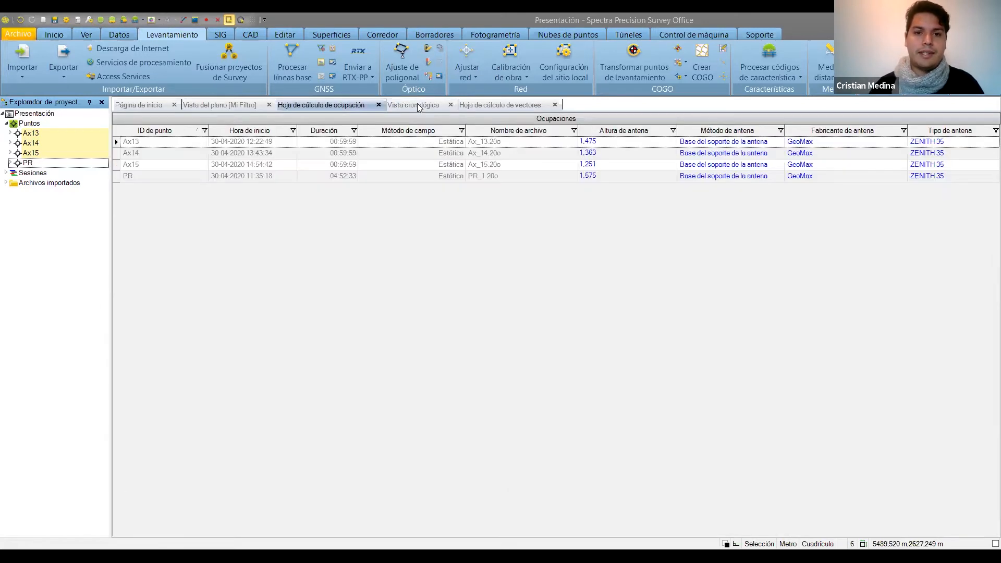
{"action": "left_click", "coordinate": [215, 101]}
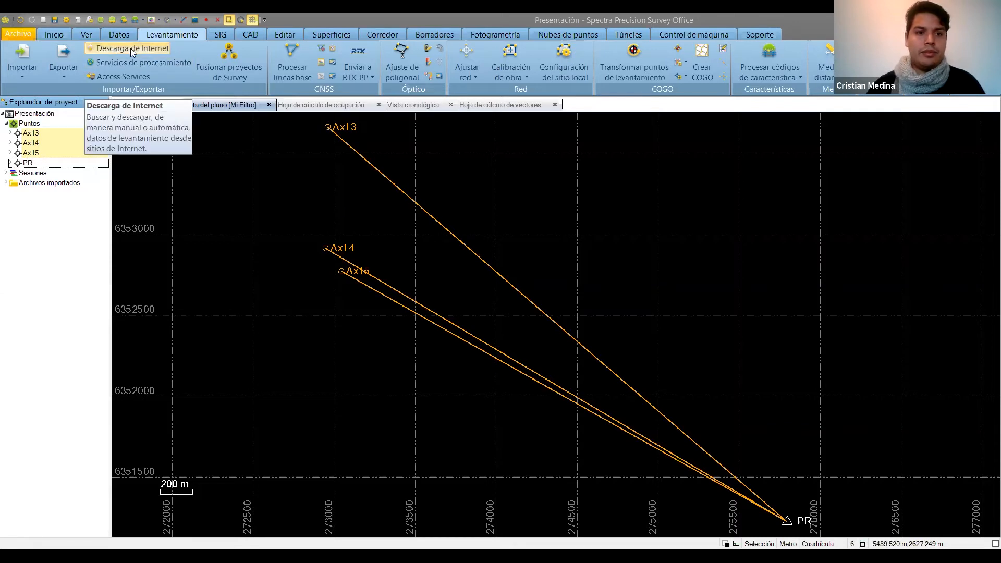
Download the EILA - Los Andes reference station data from the internet automatically, using the project time period.
{"action": "left_click", "coordinate": [154, 48]}
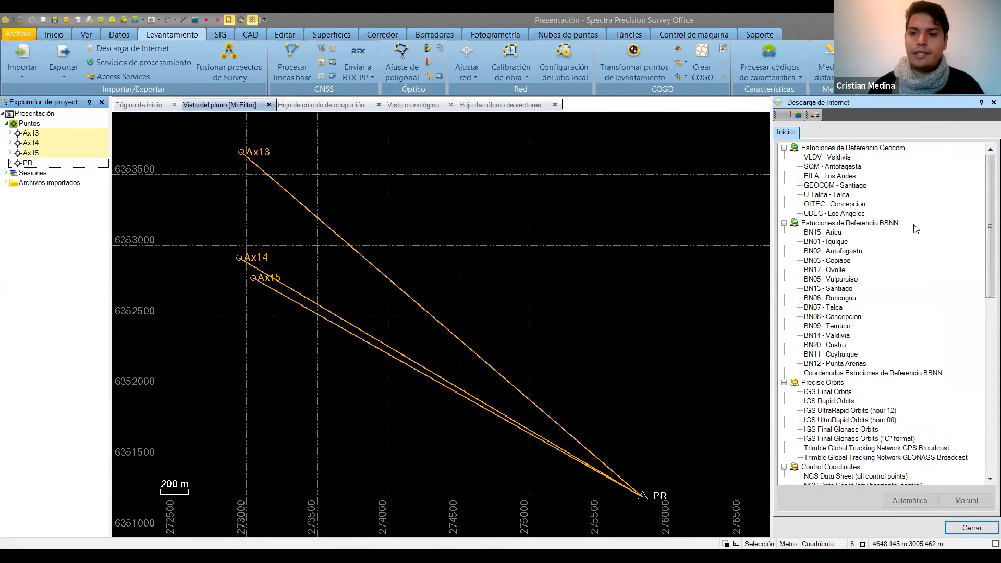
{"action": "scroll", "coordinate": [928, 277], "scroll_direction": "down", "scroll_amount": 1}
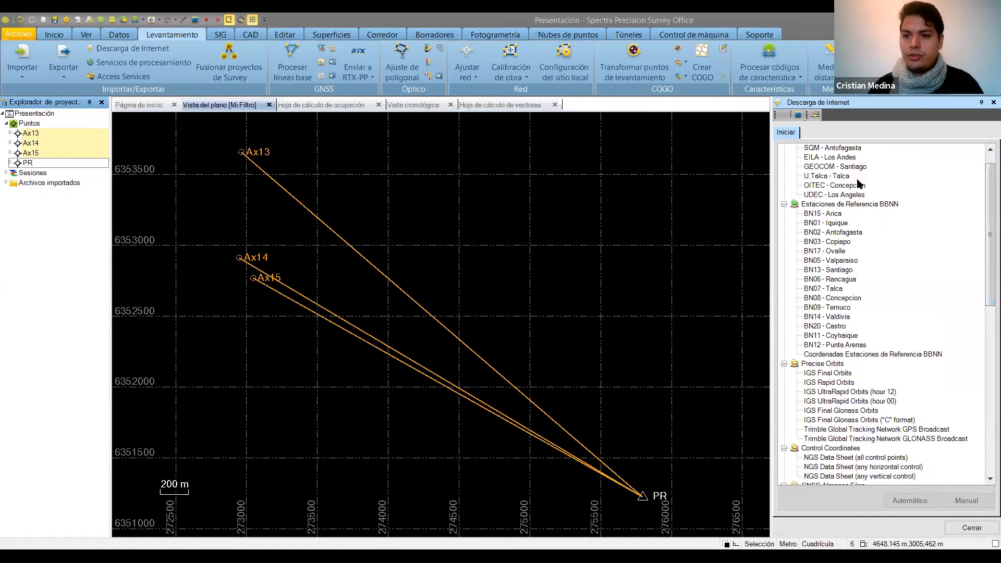
{"action": "left_click", "coordinate": [828, 158]}
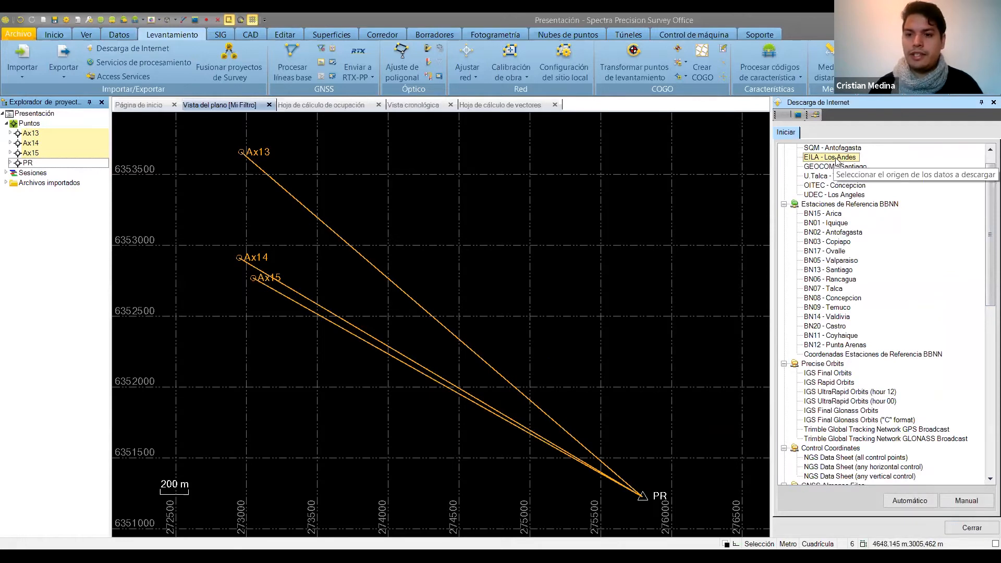
{"action": "left_click", "coordinate": [904, 501]}
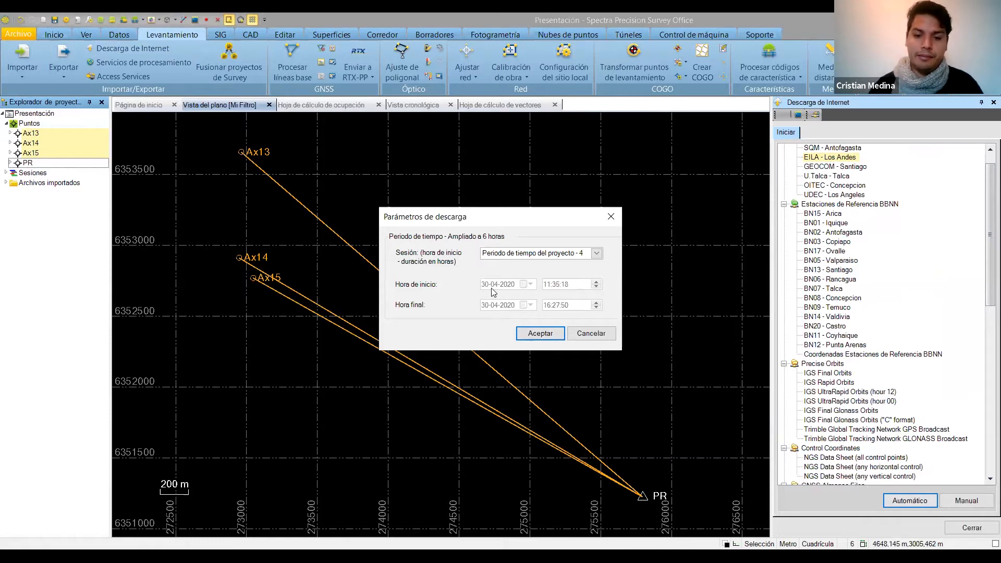
{"action": "left_click", "coordinate": [541, 336]}
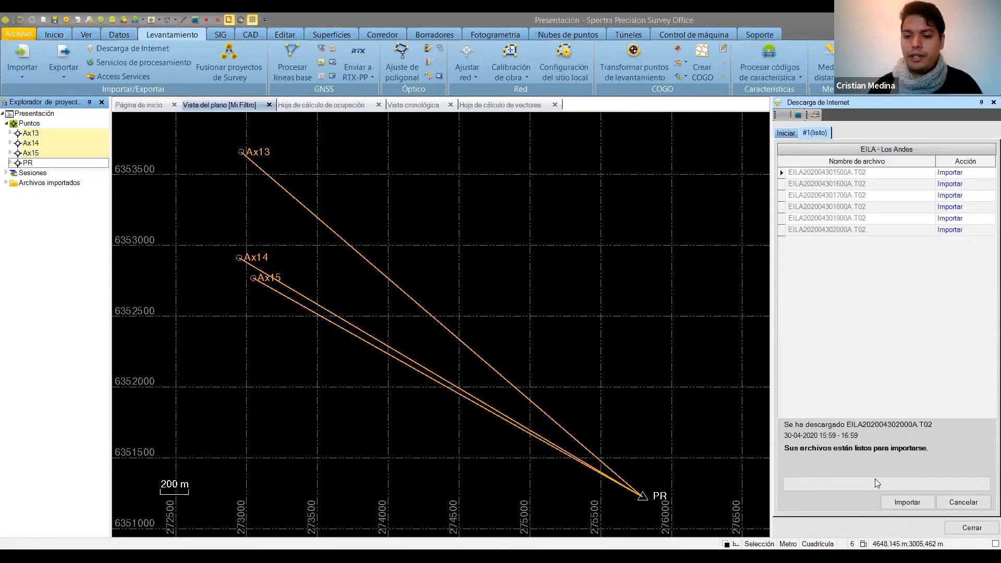
Import all the downloaded EILA observation files into the project and close the internet download.
{"action": "left_click", "coordinate": [892, 503]}
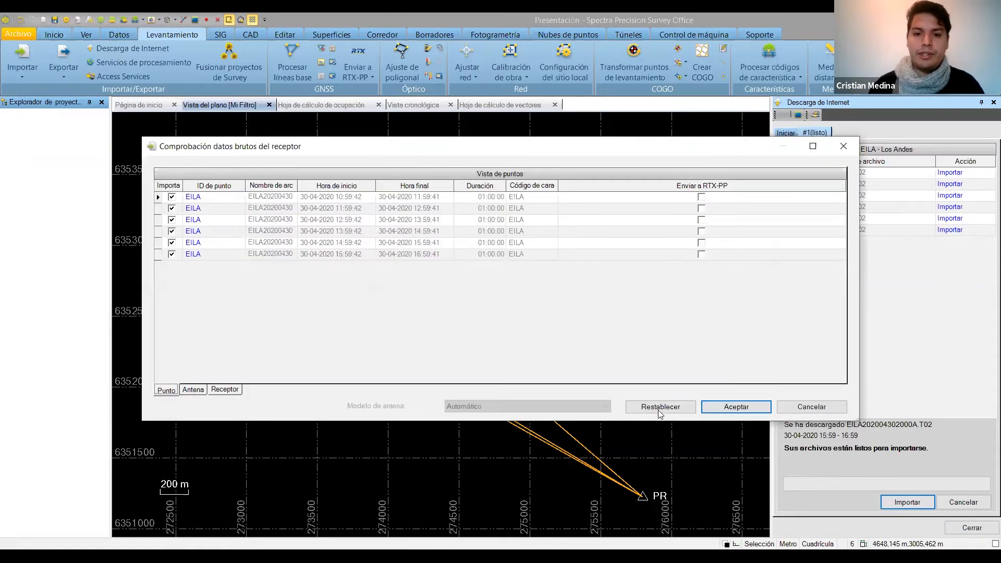
{"action": "left_click", "coordinate": [728, 408]}
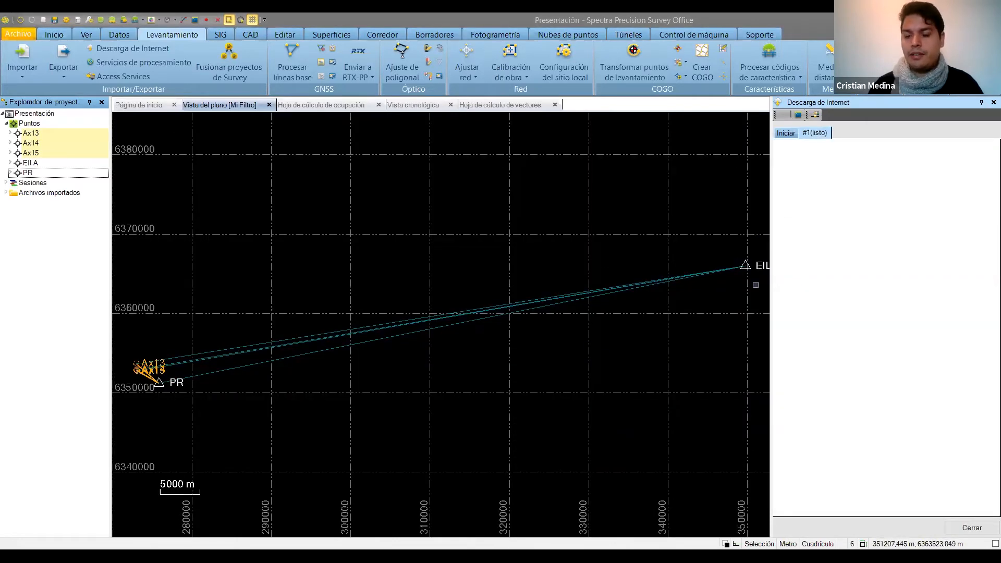
{"action": "left_click", "coordinate": [971, 528]}
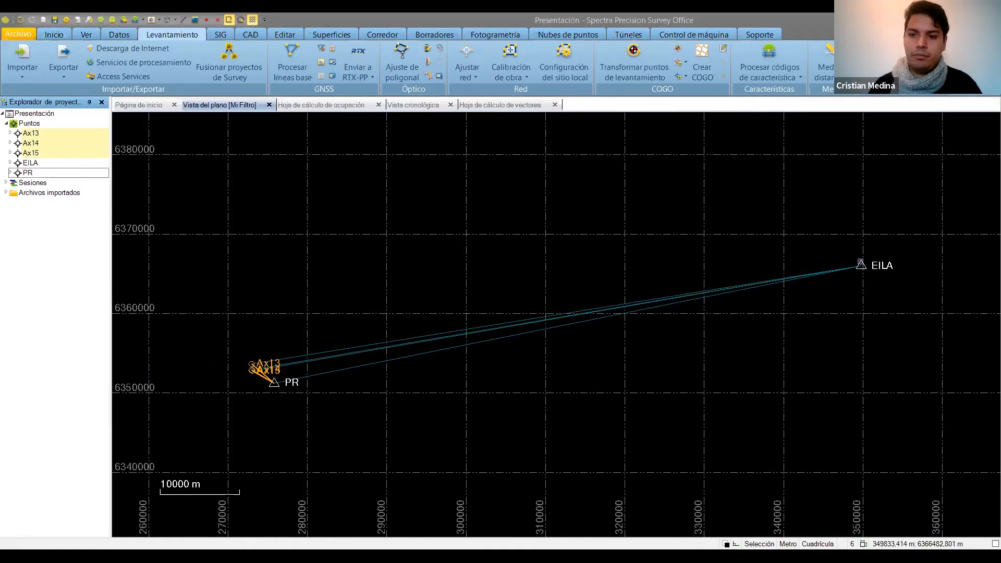
Clear the selection and examine the processed PR baselines and the unprocessed vectors linking EILA to the network in the plan view.
{"action": "left_click", "coordinate": [925, 263]}
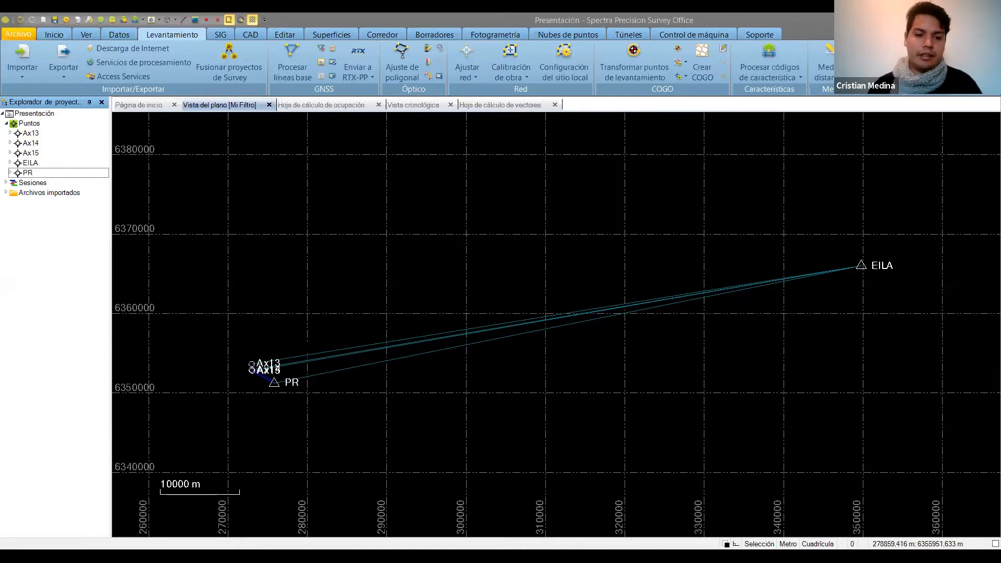
{"action": "left_click_drag", "start_coordinate": [229, 369], "coordinate": [239, 369]}
{"action": "left_click_drag", "start_coordinate": [300, 335], "coordinate": [379, 333]}
{"action": "left_click_drag", "start_coordinate": [300, 338], "coordinate": [545, 334]}
{"action": "scroll", "coordinate": [520, 391], "scroll_direction": "up", "scroll_amount": 3}
{"action": "scroll", "coordinate": [520, 391], "scroll_direction": "up", "scroll_amount": 8}
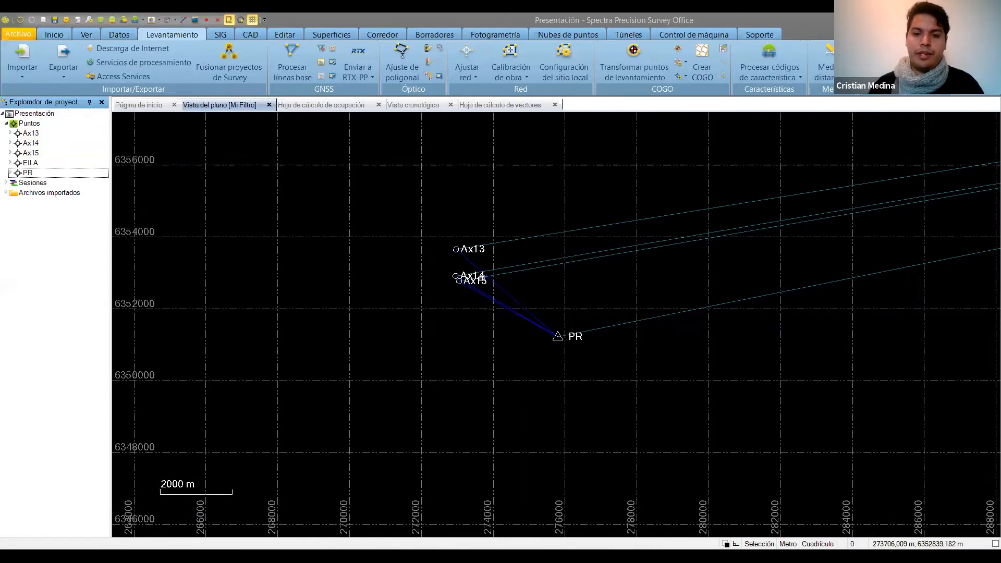
{"action": "scroll", "coordinate": [481, 268], "scroll_direction": "up", "scroll_amount": 3}
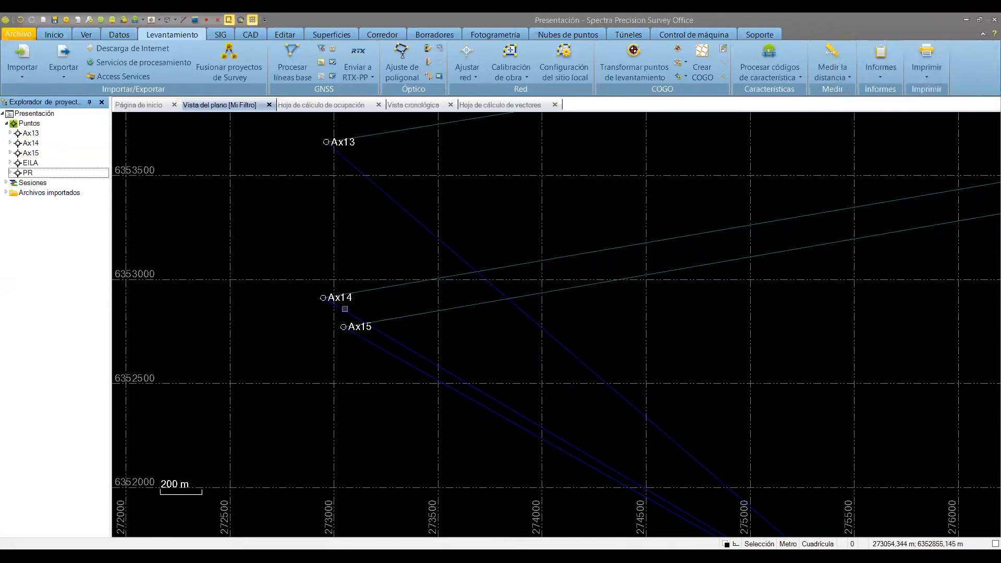
{"action": "left_click_drag", "start_coordinate": [568, 401], "coordinate": [367, 272]}
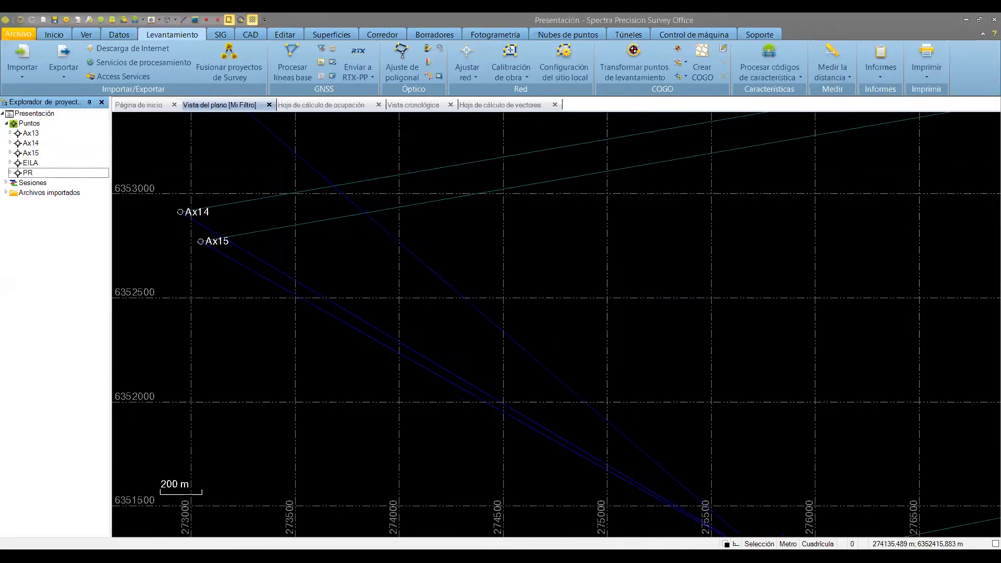
{"action": "scroll", "coordinate": [663, 424], "scroll_direction": "down", "scroll_amount": 1}
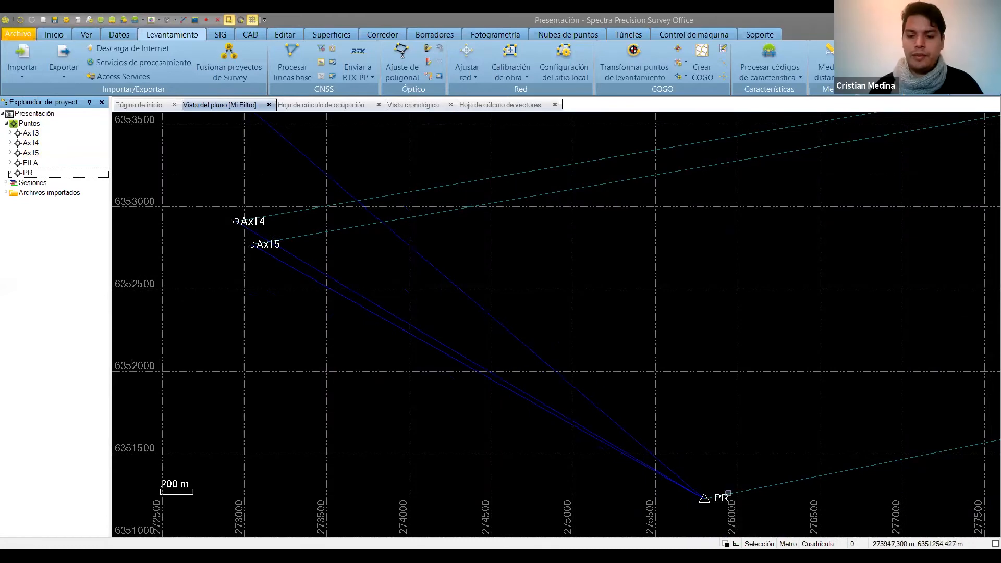
{"action": "scroll", "coordinate": [729, 492], "scroll_direction": "down", "scroll_amount": 1}
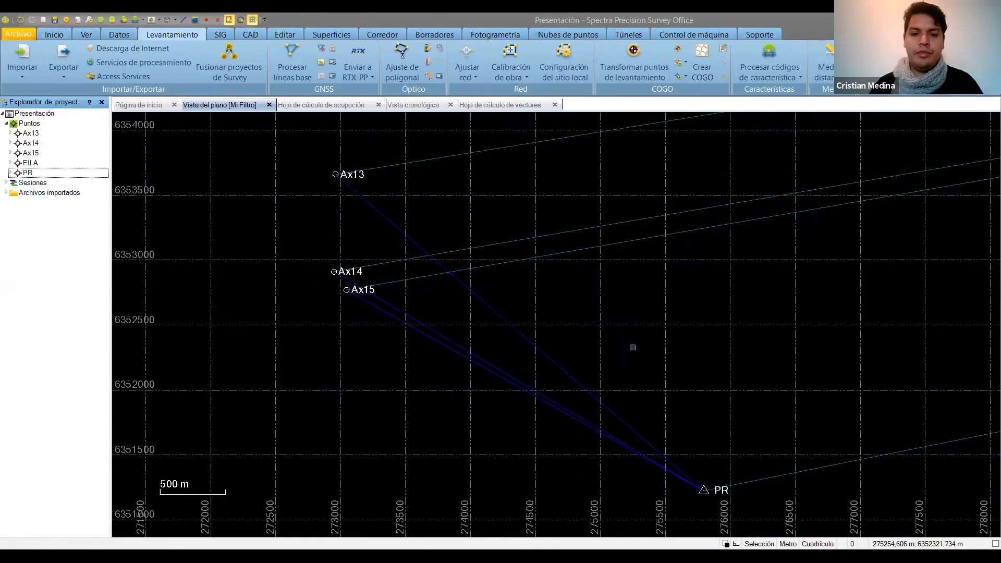
{"action": "scroll", "coordinate": [633, 348], "scroll_direction": "down", "scroll_amount": 2}
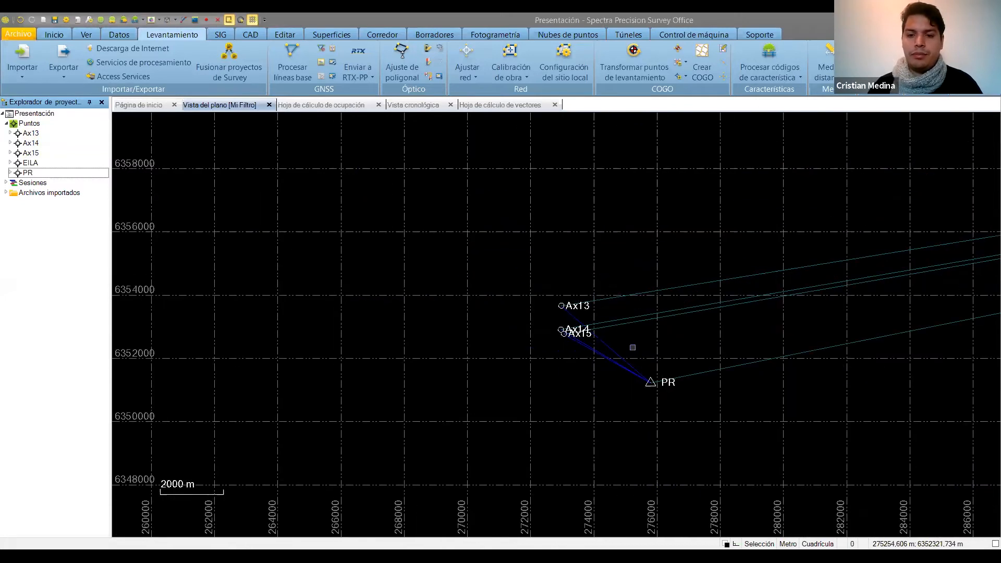
{"action": "scroll", "coordinate": [632, 347], "scroll_direction": "down", "scroll_amount": 1}
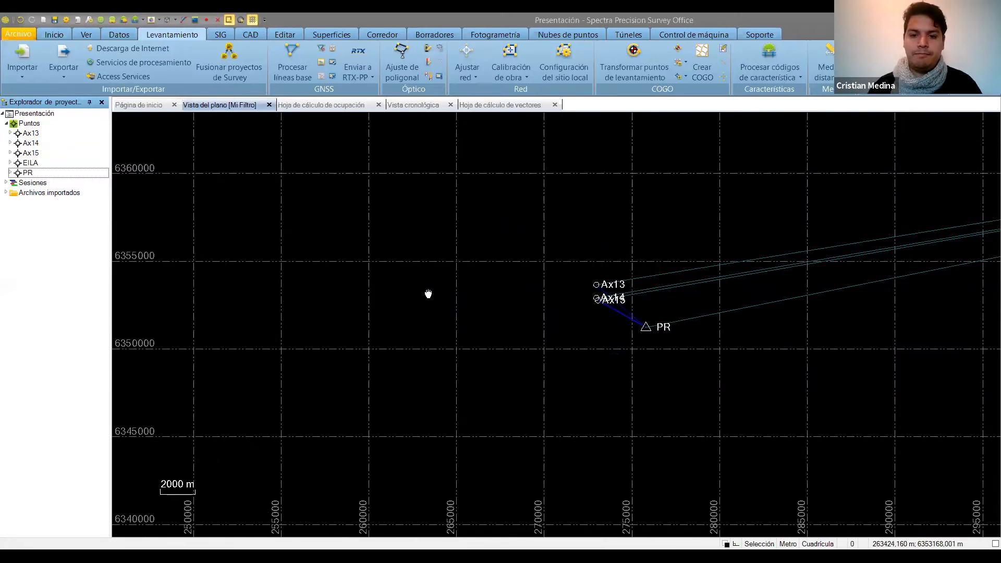
{"action": "left_click_drag", "start_coordinate": [288, 361], "coordinate": [176, 374]}
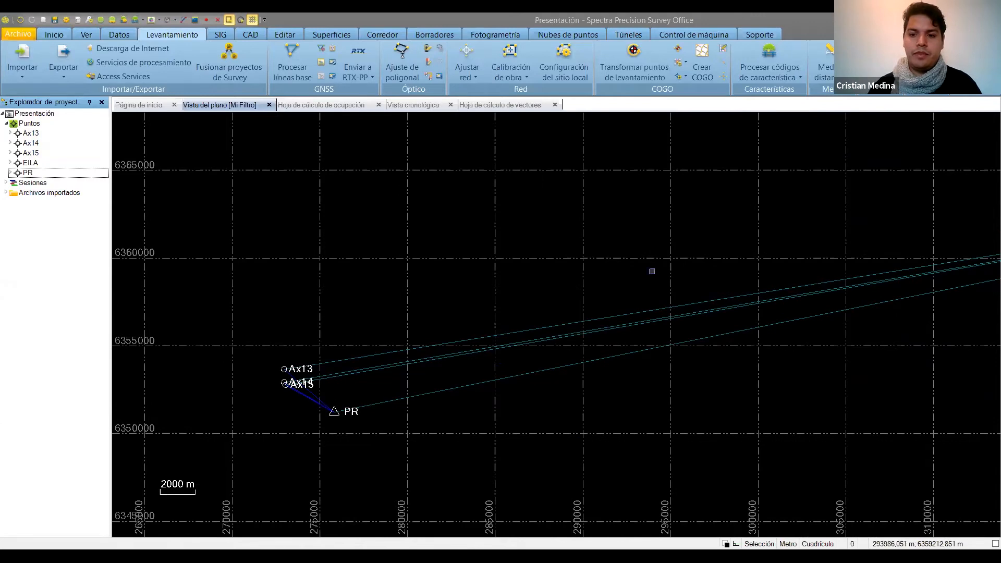
{"action": "scroll", "coordinate": [650, 270], "scroll_direction": "down", "scroll_amount": 2}
{"action": "left_click_drag", "start_coordinate": [594, 236], "coordinate": [365, 308]}
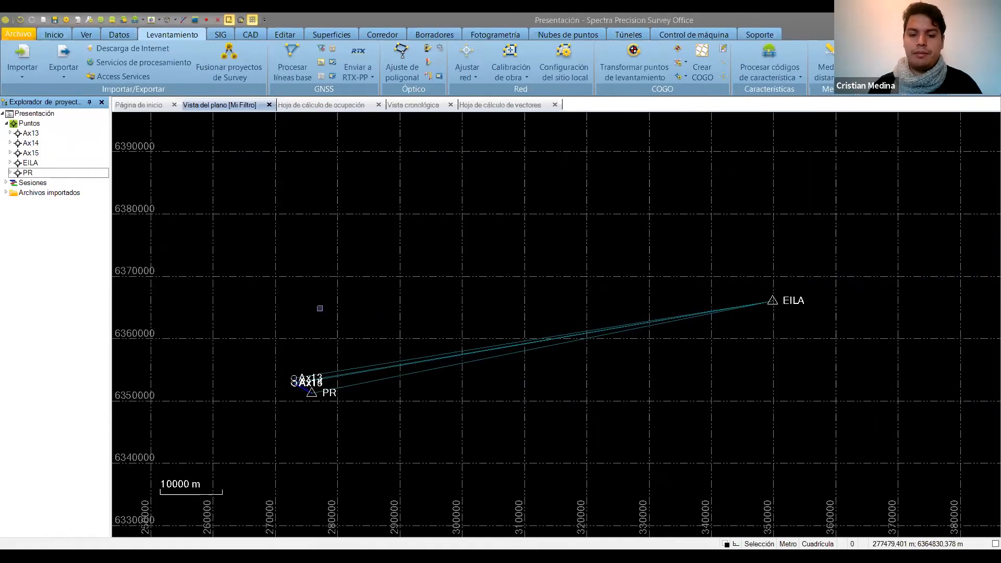
Process the baselines of all selected points and save the results, including the EILA–Ax13 observation.
{"action": "left_click_drag", "start_coordinate": [254, 251], "coordinate": [841, 439]}
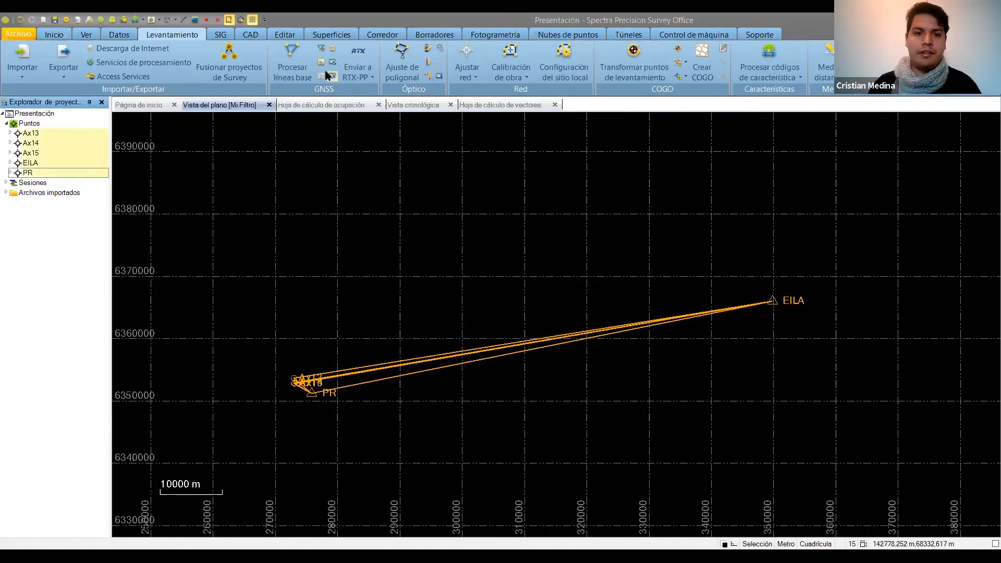
{"action": "left_click", "coordinate": [293, 64]}
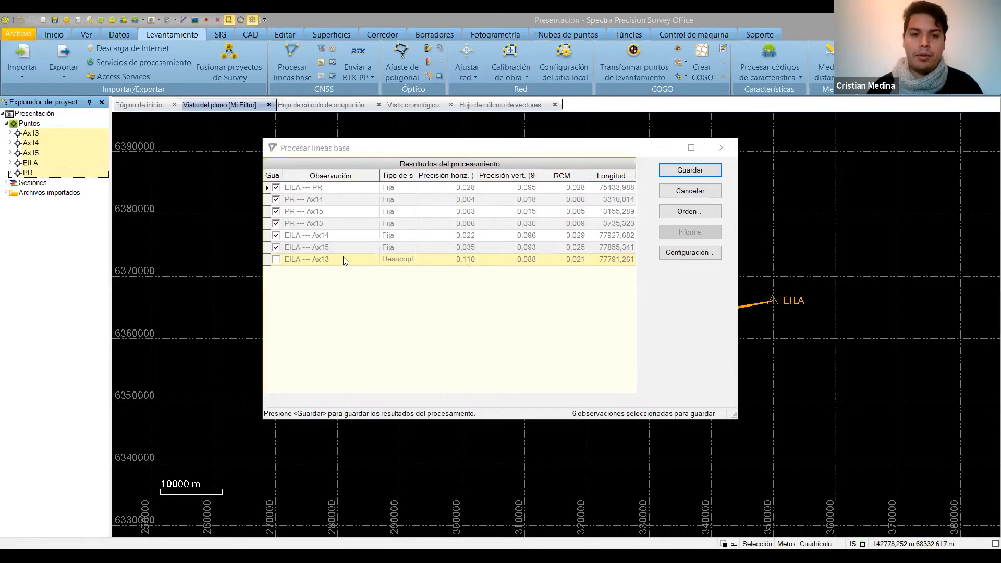
{"action": "left_click", "coordinate": [276, 260]}
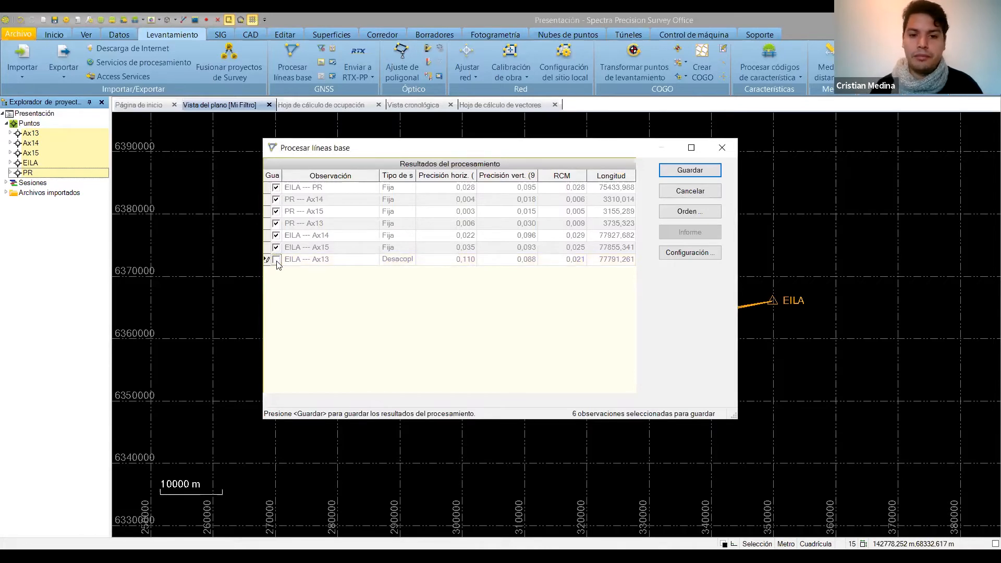
{"action": "left_click", "coordinate": [276, 260]}
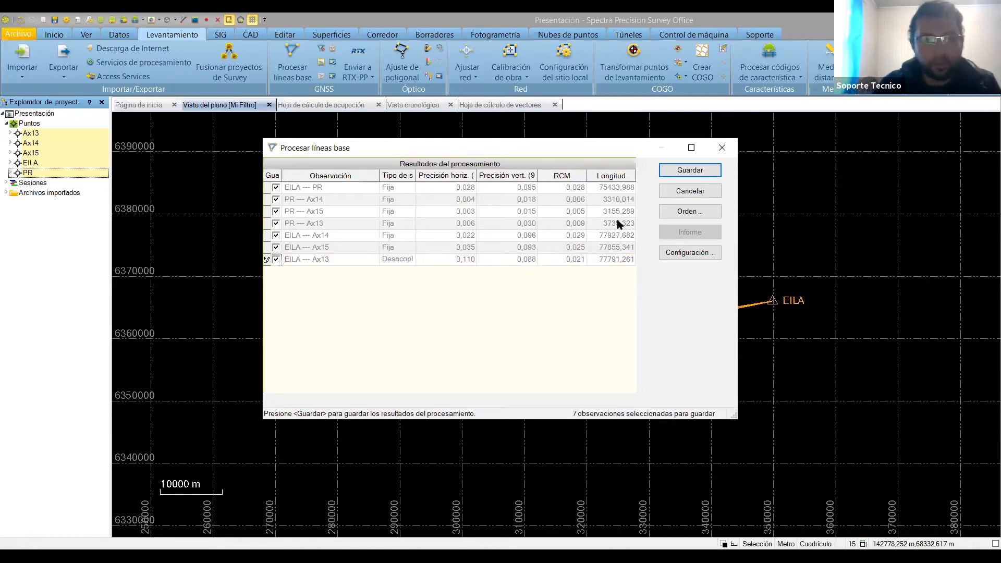
{"action": "left_click", "coordinate": [675, 174]}
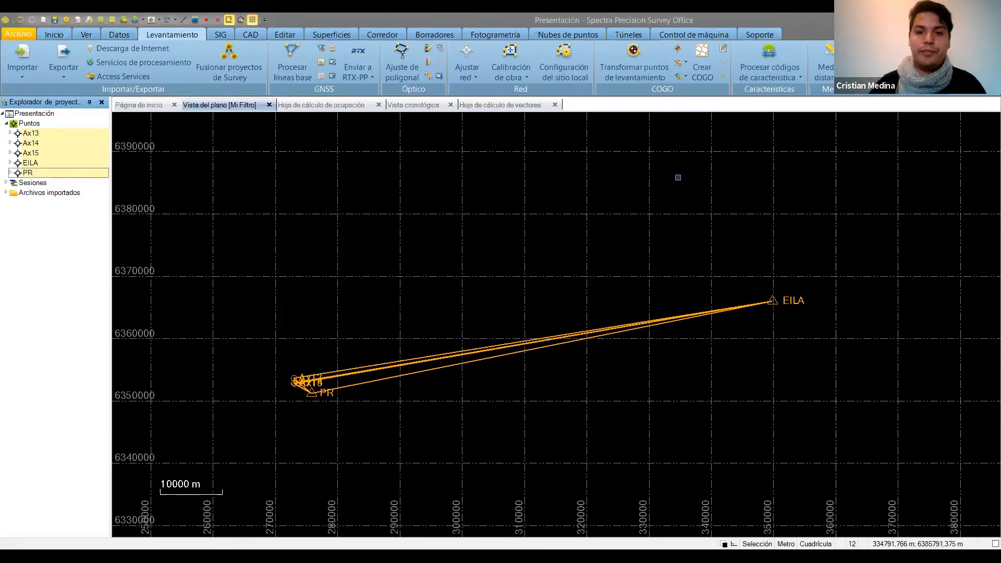
Run a network adjustment with point EILA fixed in 2D and in height h.
{"action": "left_click", "coordinate": [470, 55]}
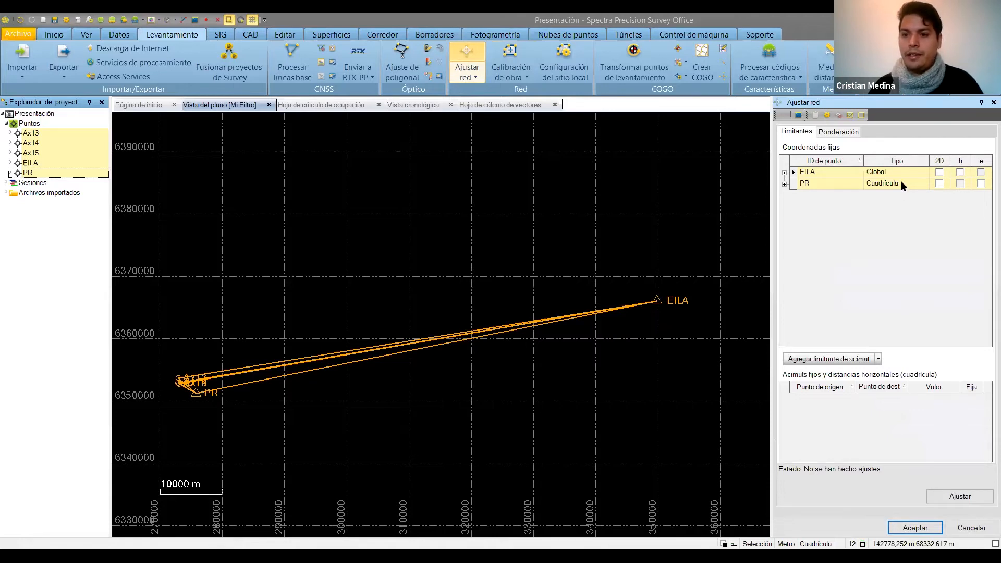
{"action": "left_click", "coordinate": [960, 172]}
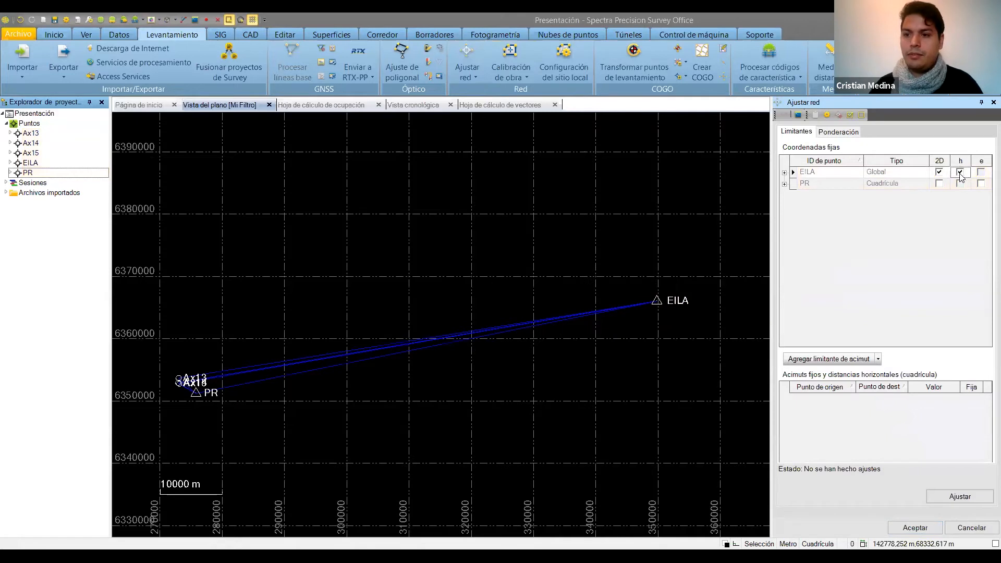
{"action": "left_click", "coordinate": [939, 172]}
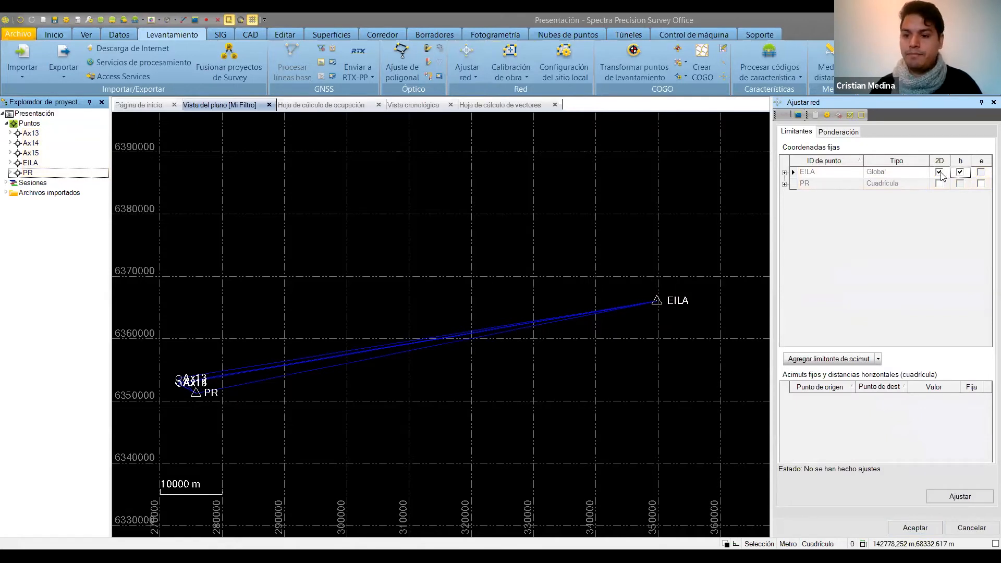
{"action": "left_click", "coordinate": [969, 499]}
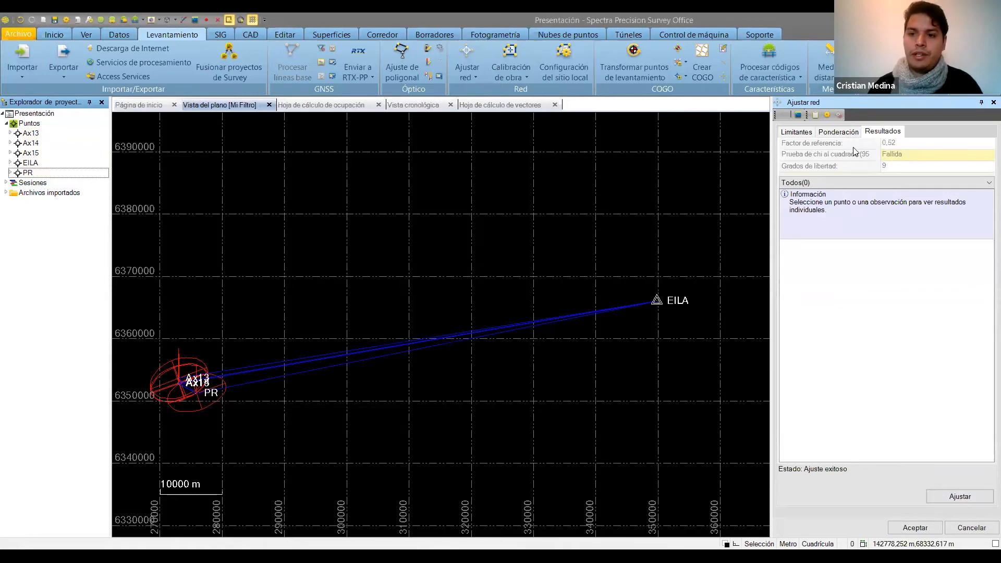
Apply the reference factor 0,52 as the scalar for the post-processed vectors, readjust the network, and show the adjustment results.
{"action": "left_click", "coordinate": [839, 131]}
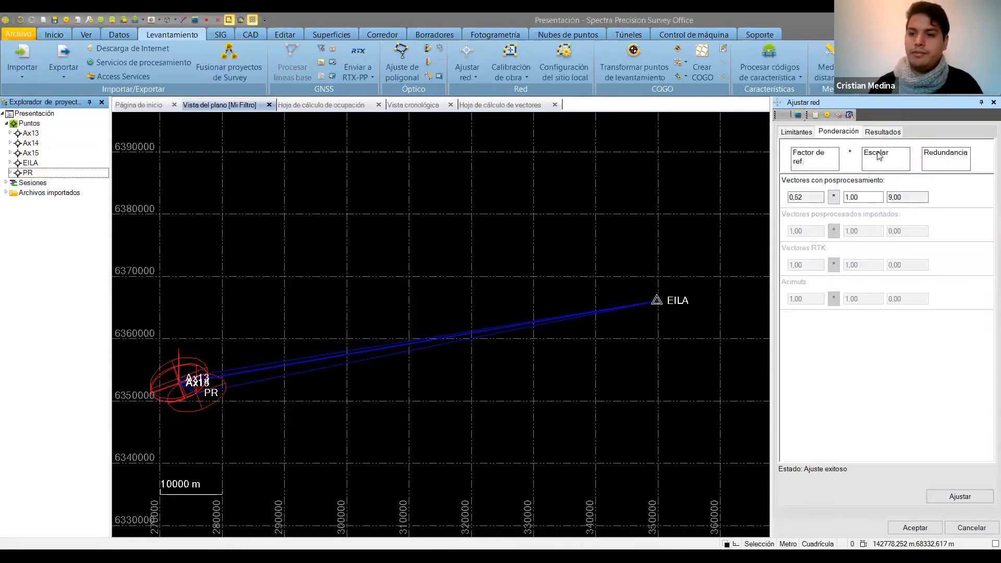
{"action": "left_click", "coordinate": [835, 199]}
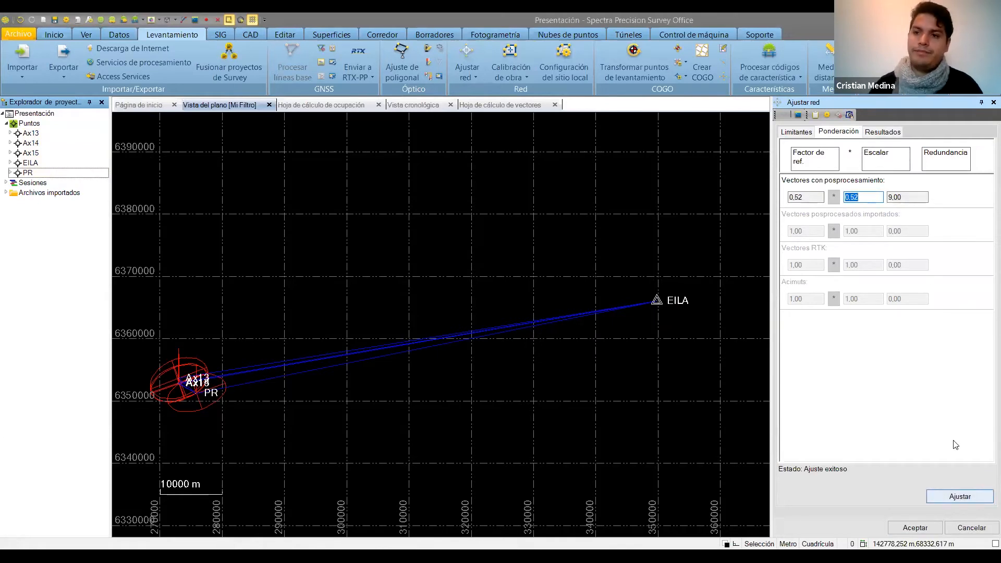
{"action": "left_click", "coordinate": [960, 497]}
{"action": "left_click", "coordinate": [883, 132]}
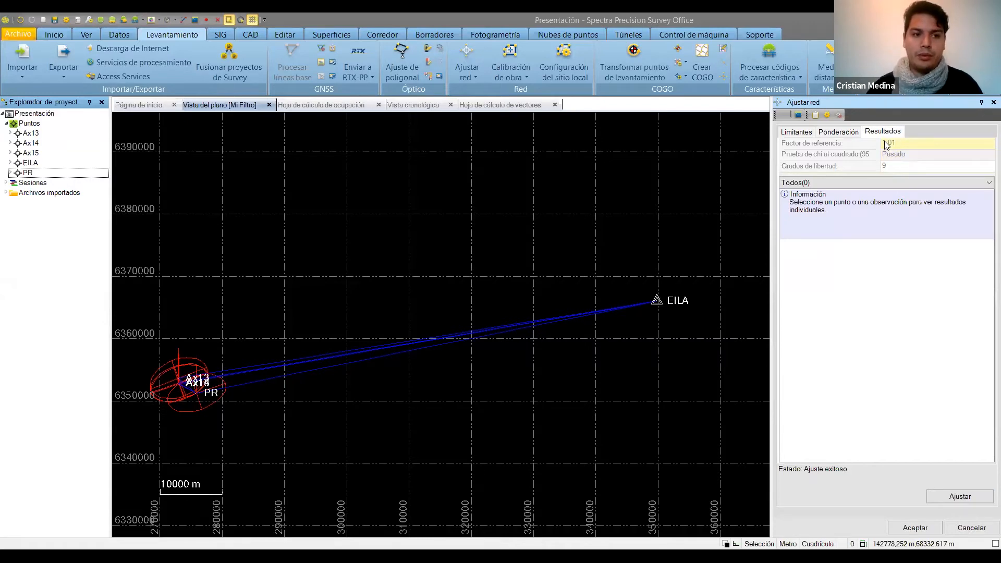
Review the adjusted coordinate errors of points Ax13, Ax14, Ax15 and PR, and accept the network adjustment.
{"action": "left_click", "coordinate": [31, 134]}
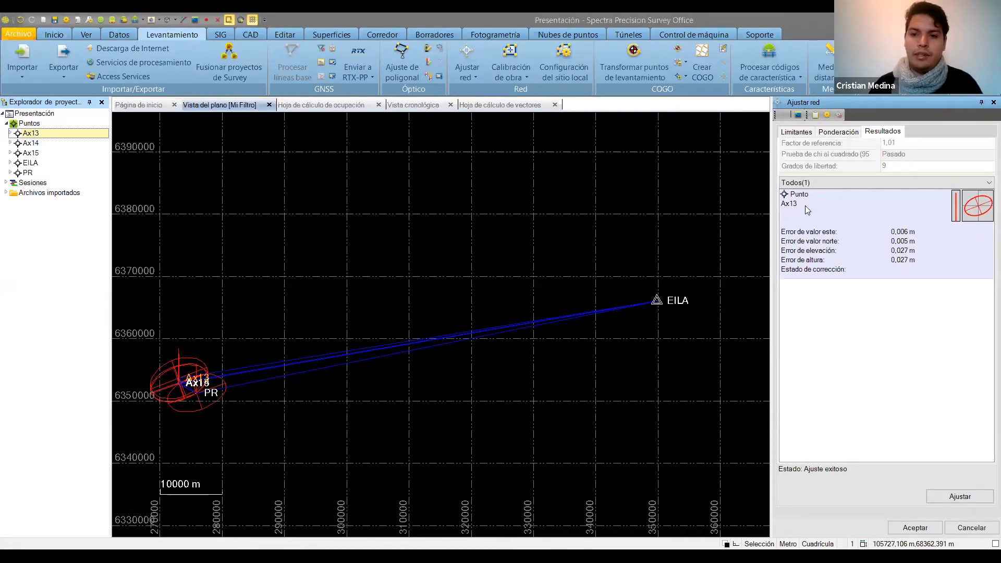
{"action": "left_click", "coordinate": [31, 144]}
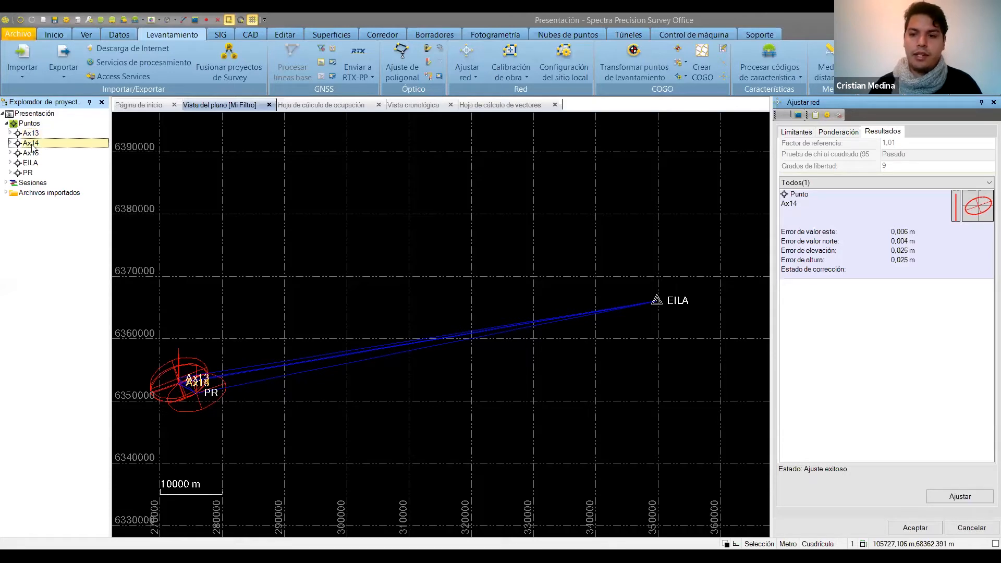
{"action": "left_click", "coordinate": [38, 155]}
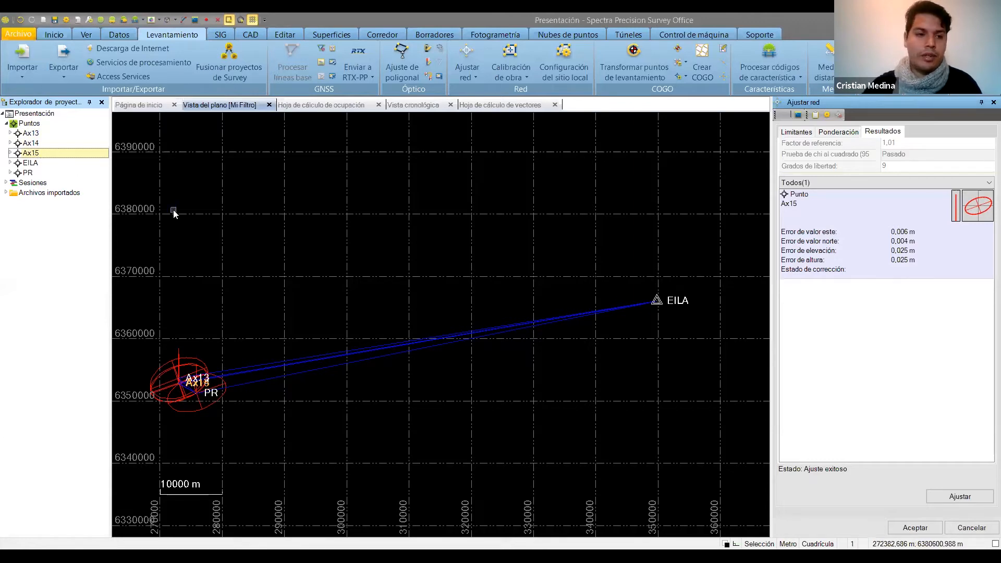
{"action": "left_click", "coordinate": [28, 172]}
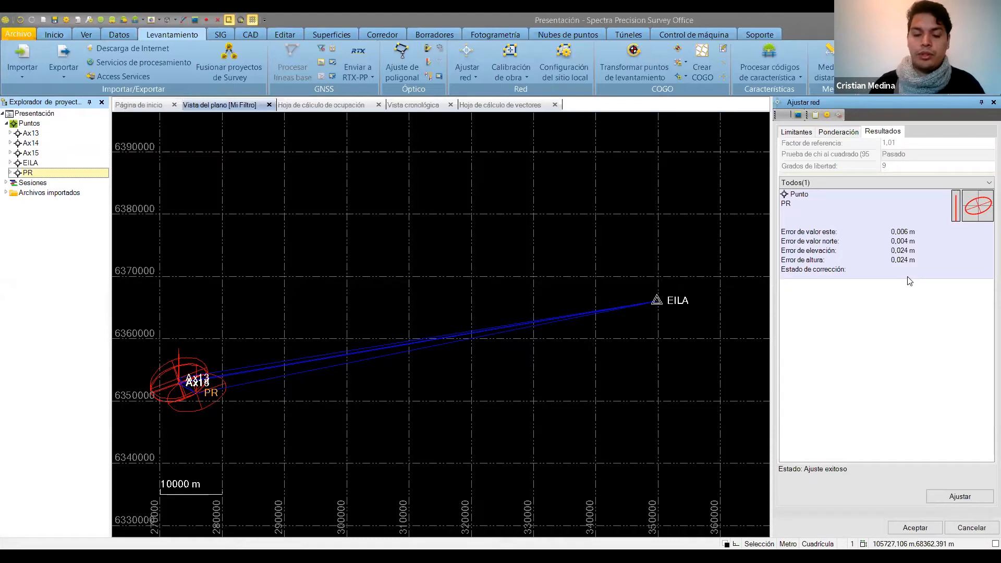
{"action": "left_click", "coordinate": [916, 528]}
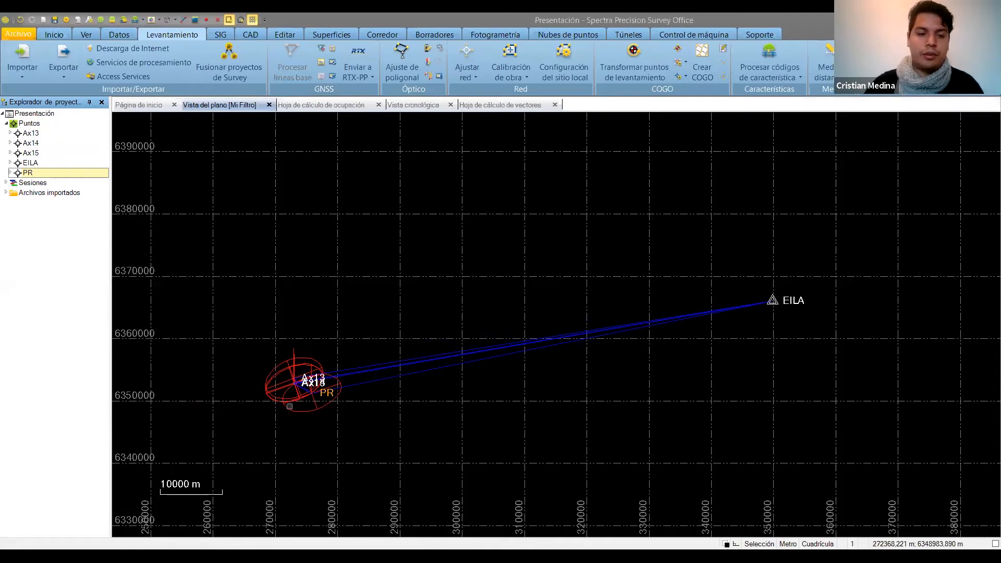
Export all points in the P,N,E,elev,Code format to Presentación.csv on the desktop.
{"action": "left_click", "coordinate": [54, 49]}
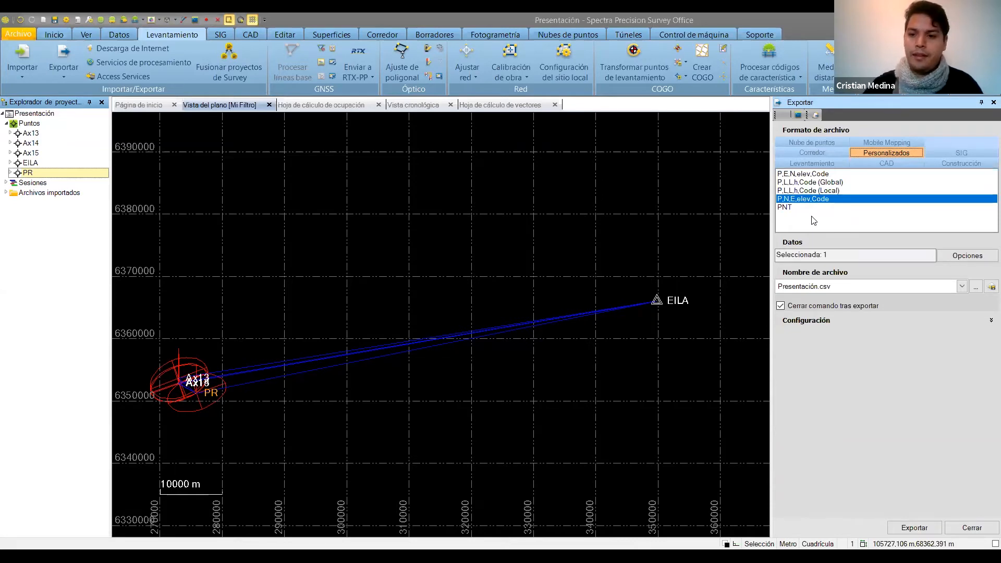
{"action": "left_click", "coordinate": [964, 259]}
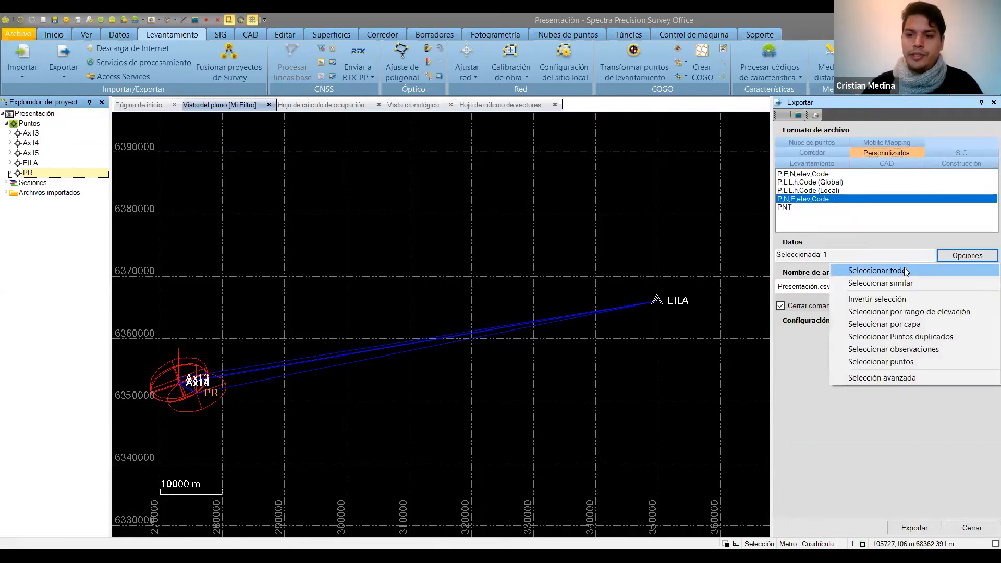
{"action": "left_click", "coordinate": [929, 269]}
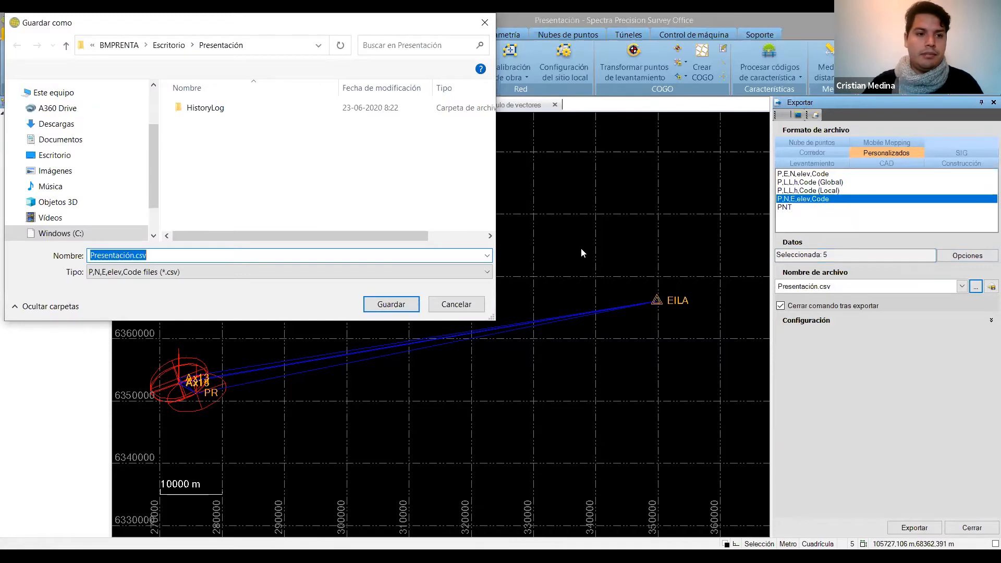
{"action": "left_click", "coordinate": [391, 304]}
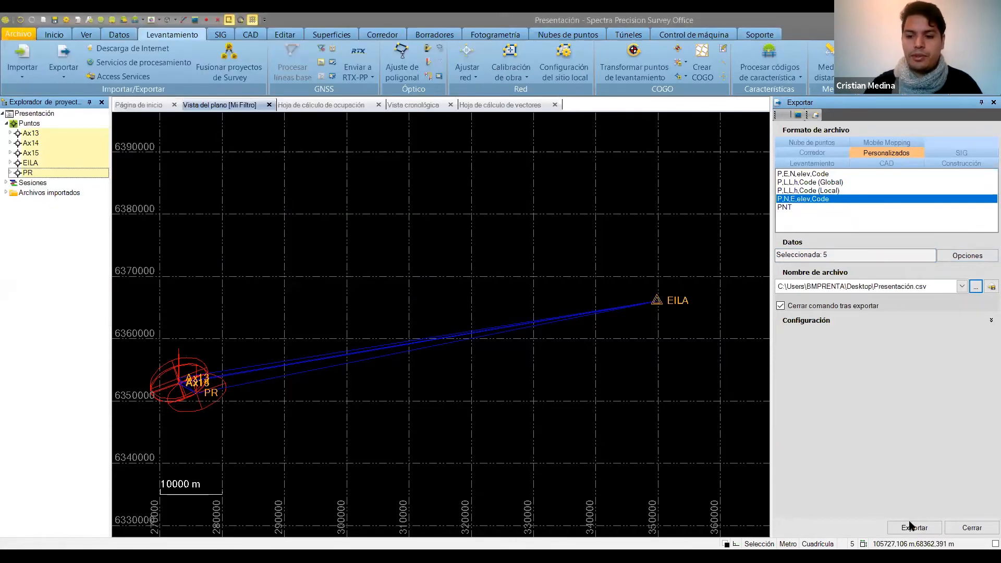
{"action": "left_click", "coordinate": [910, 525]}
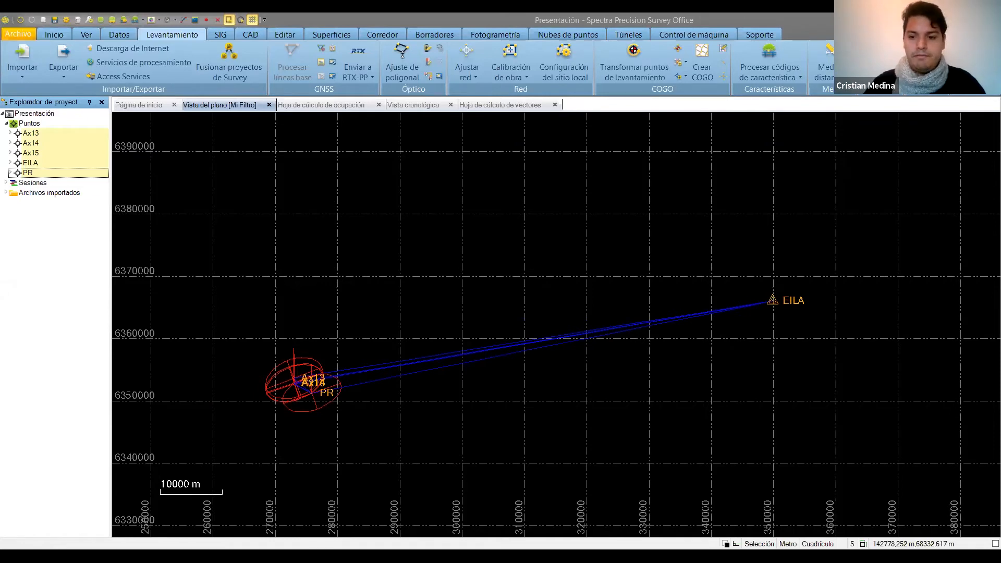
Exit the slide show, open the exported Presentación.csv from the desktop in Excel, and check the point coordinates, including PR.
{"action": "key", "text": "alt+Tab"}
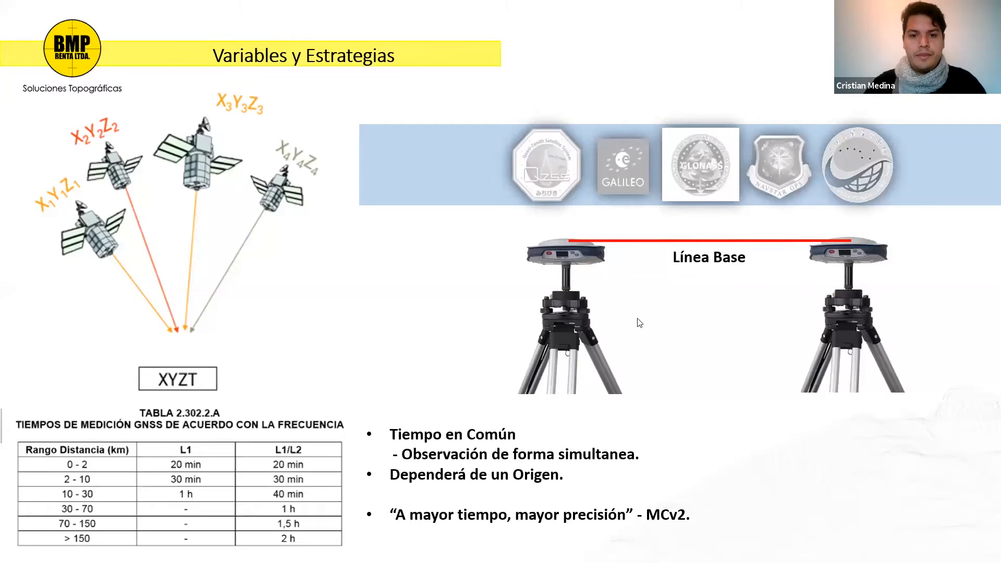
{"action": "key", "text": "Escape"}
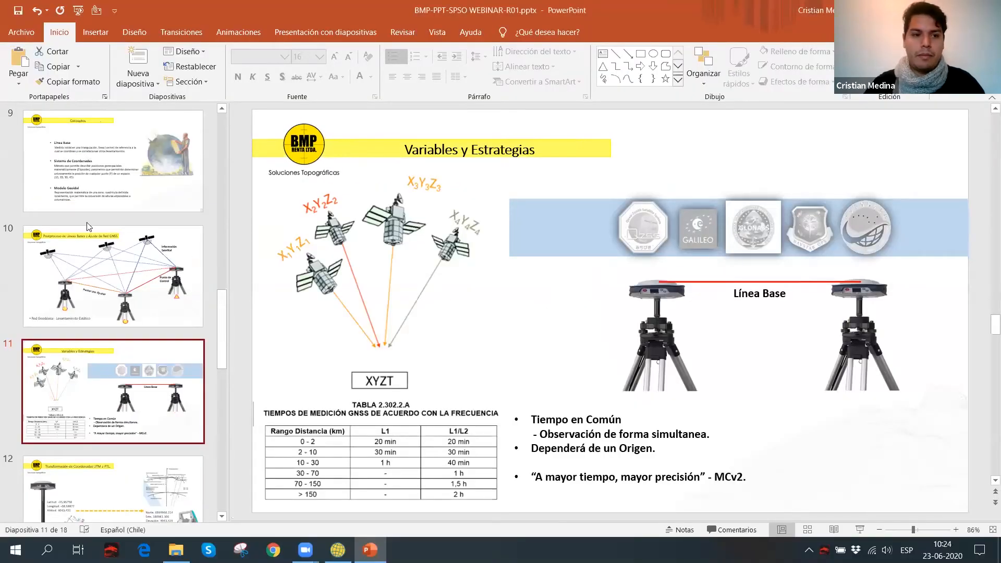
{"action": "key", "text": "super+d"}
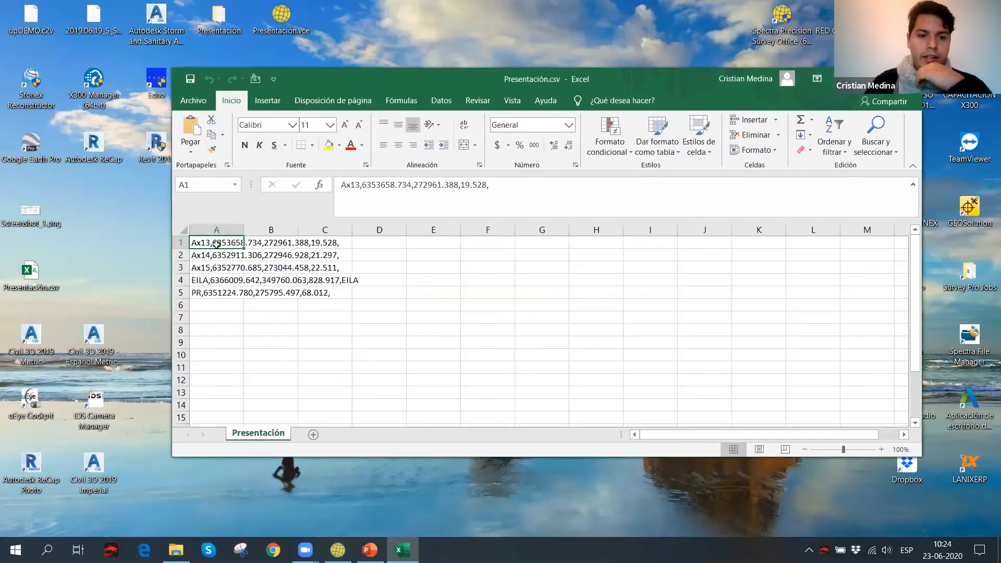
{"action": "left_click", "coordinate": [204, 292]}
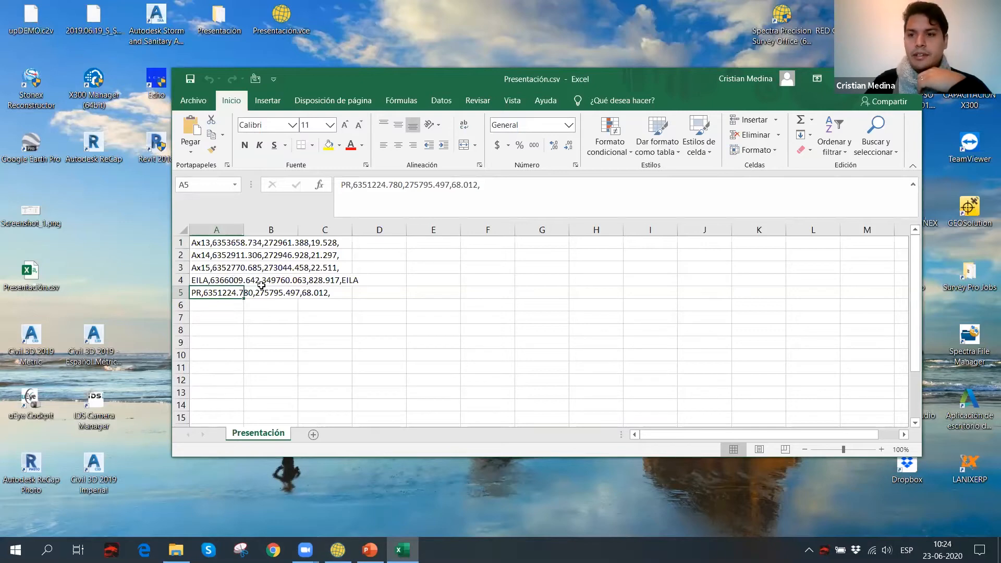
{"action": "left_click", "coordinate": [907, 79]}
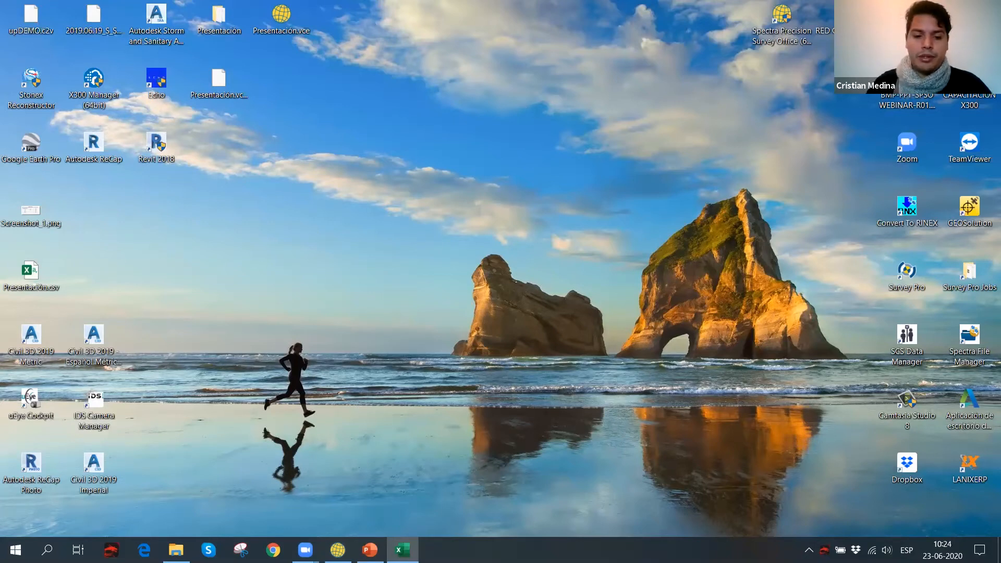
Switch back to Spectra Precision Survey Office, look through the available report types, and clear the point selection.
{"action": "left_click", "coordinate": [337, 549]}
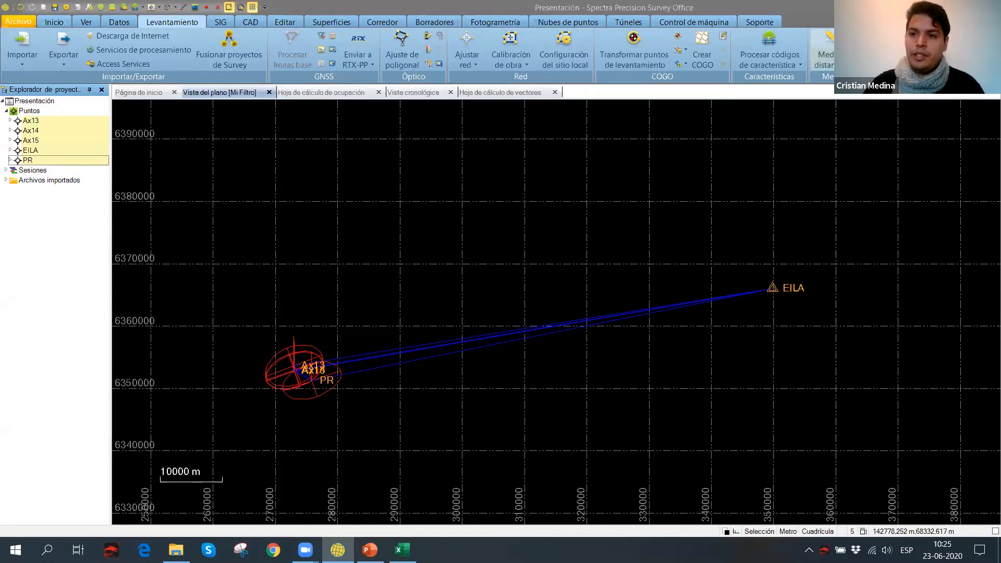
{"action": "left_click", "coordinate": [877, 58]}
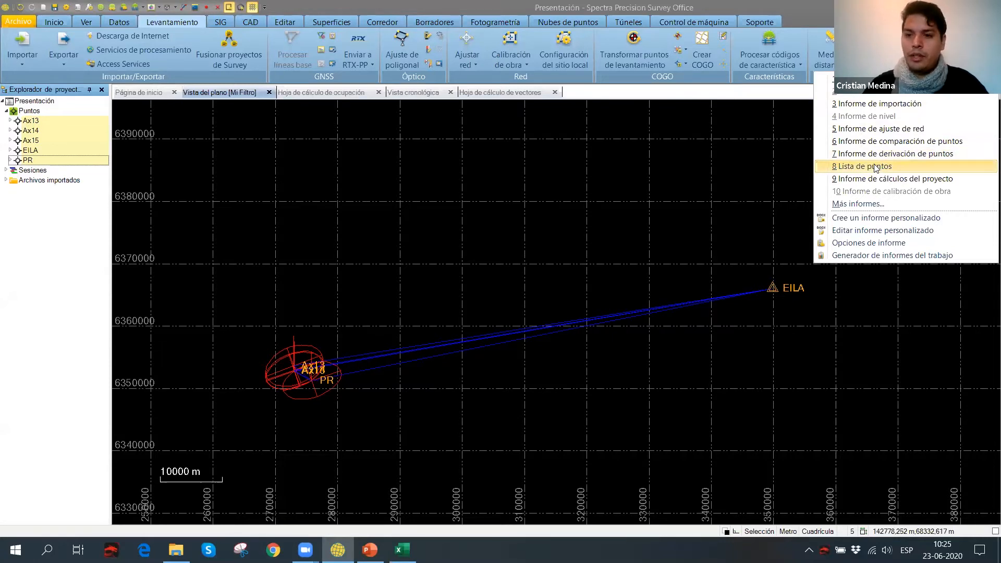
{"action": "left_click", "coordinate": [759, 169]}
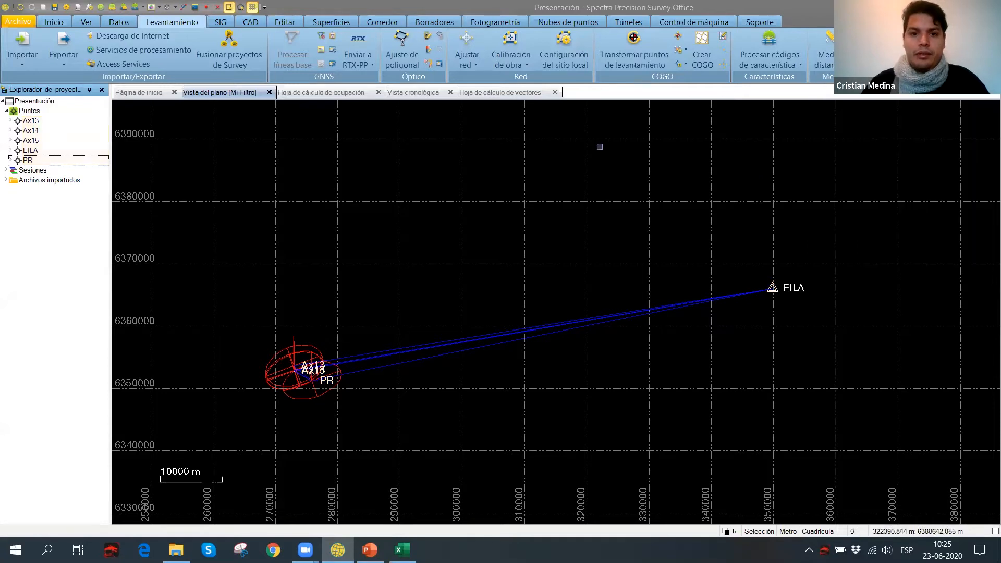
Send all project entities to Google Earth with the altitude mode Fijar al suelo, and dismiss its startup tips.
{"action": "left_click", "coordinate": [90, 23]}
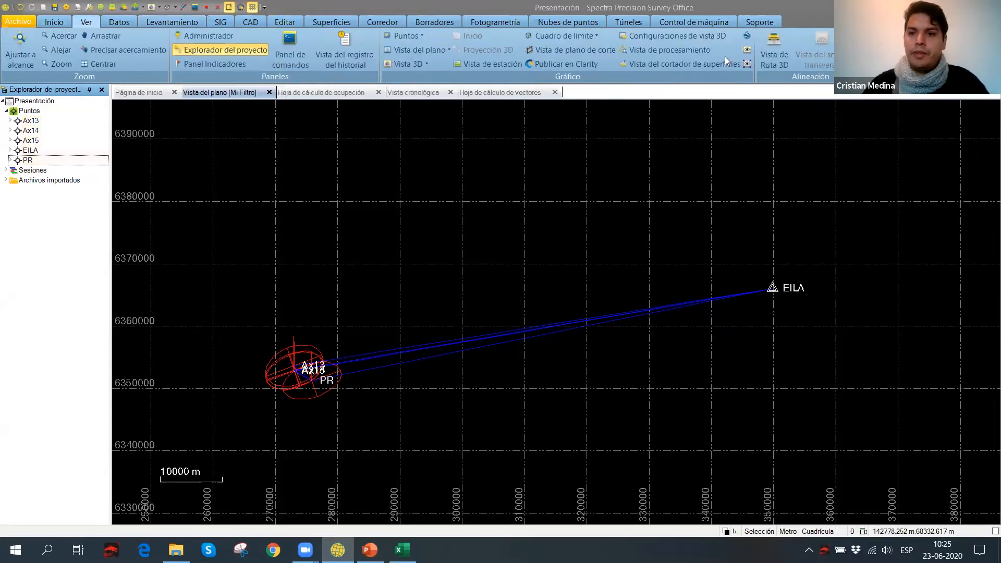
{"action": "left_click", "coordinate": [747, 36]}
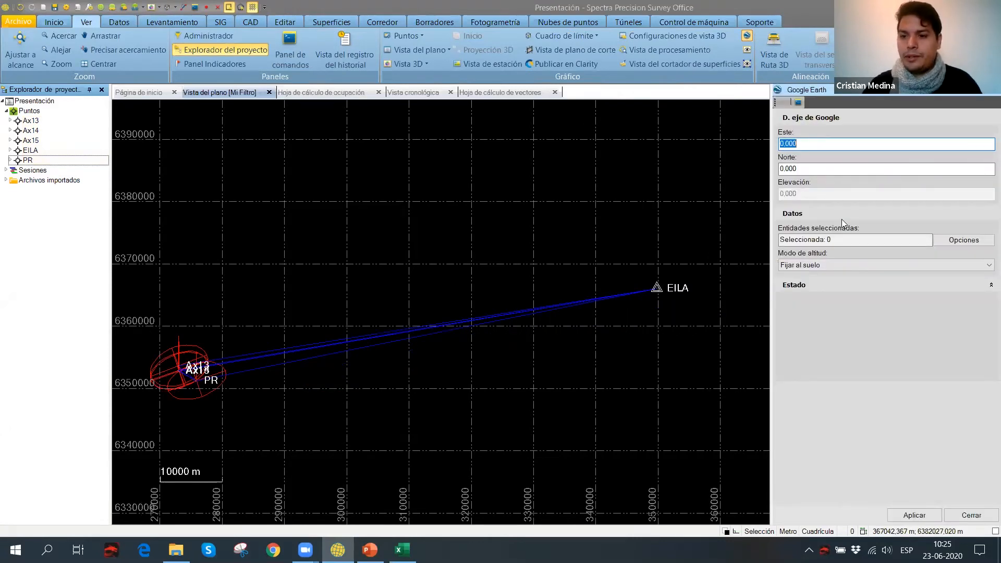
{"action": "left_click", "coordinate": [944, 241]}
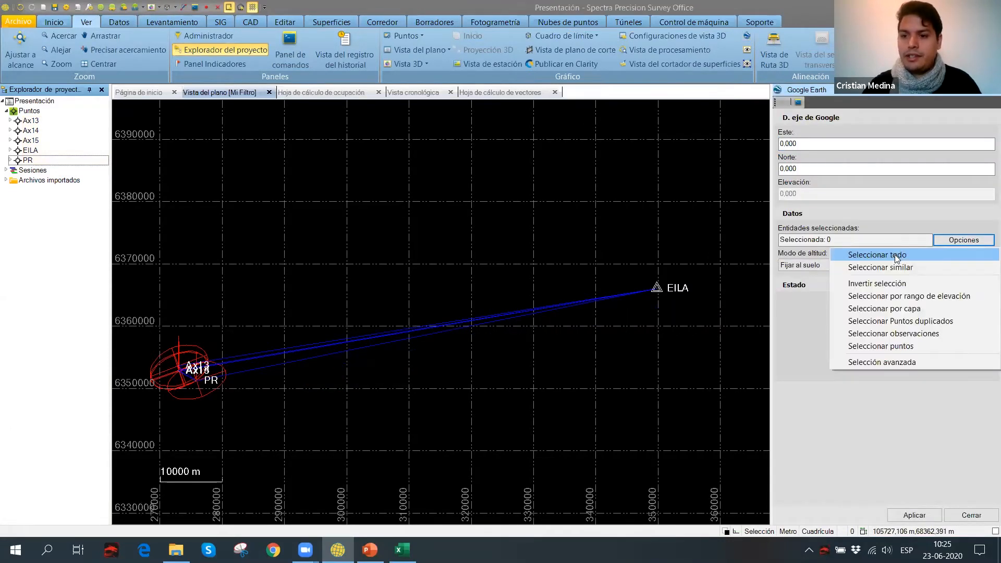
{"action": "left_click", "coordinate": [894, 254]}
{"action": "left_click", "coordinate": [908, 515]}
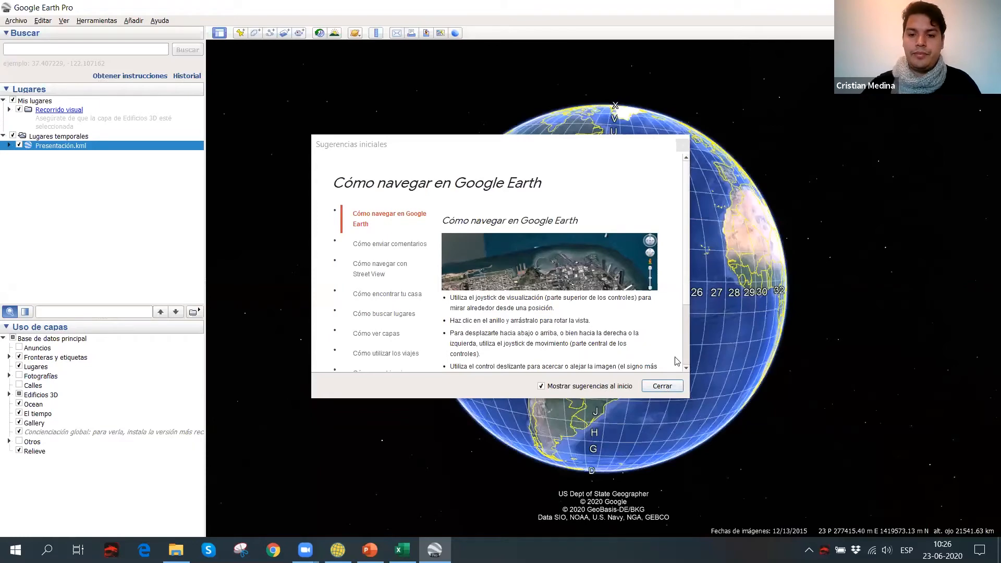
{"action": "left_click", "coordinate": [663, 386]}
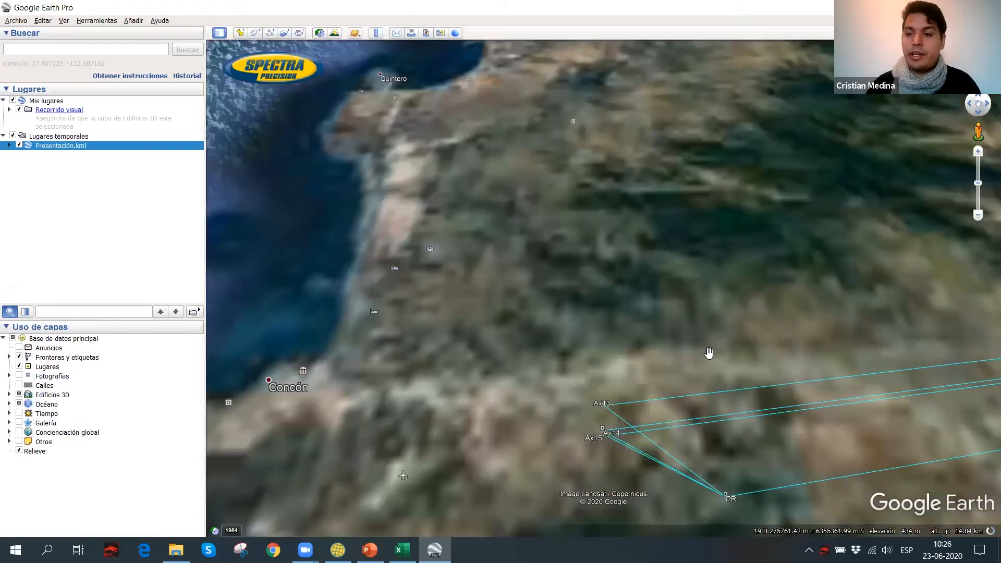
Examine the full extent of the network baselines on the Google Earth imagery, from the Ax points and PR across to Los Andes.
{"action": "left_click_drag", "start_coordinate": [709, 353], "coordinate": [664, 174]}
{"action": "scroll", "coordinate": [619, 192], "scroll_direction": "down", "scroll_amount": 5}
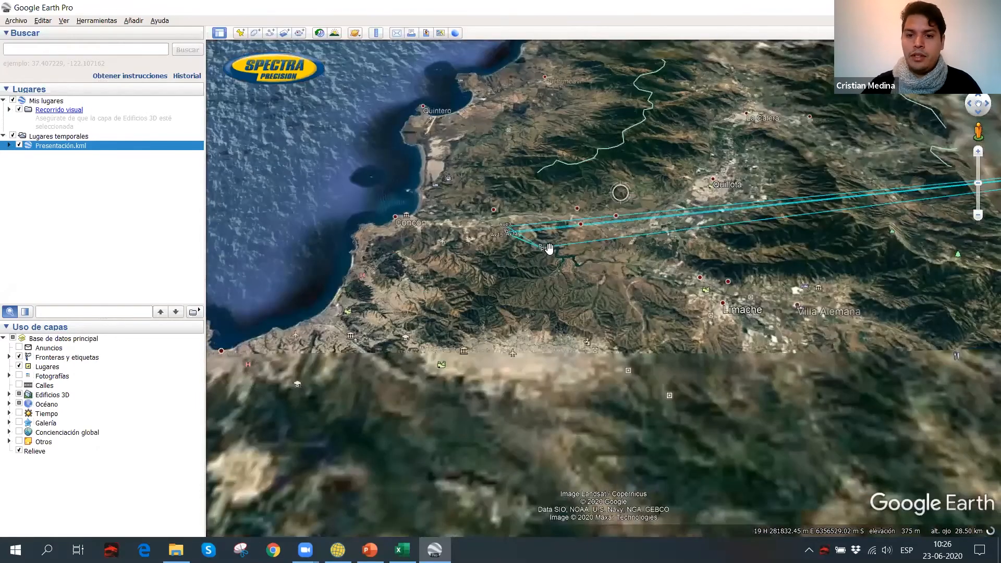
{"action": "left_click_drag", "start_coordinate": [698, 210], "coordinate": [554, 296]}
{"action": "scroll", "coordinate": [890, 332], "scroll_direction": "down", "scroll_amount": 3}
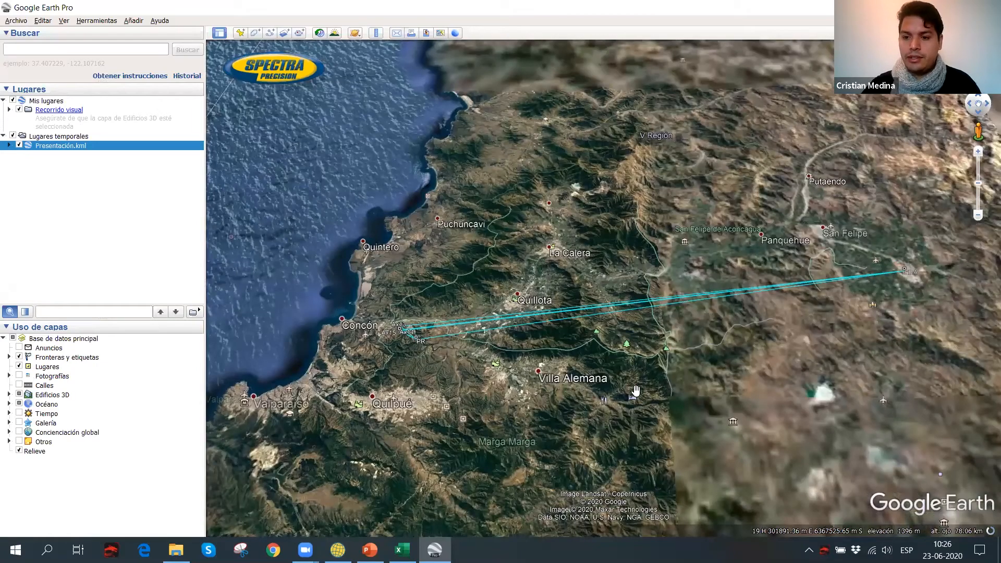
{"action": "left_click_drag", "start_coordinate": [740, 286], "coordinate": [636, 391]}
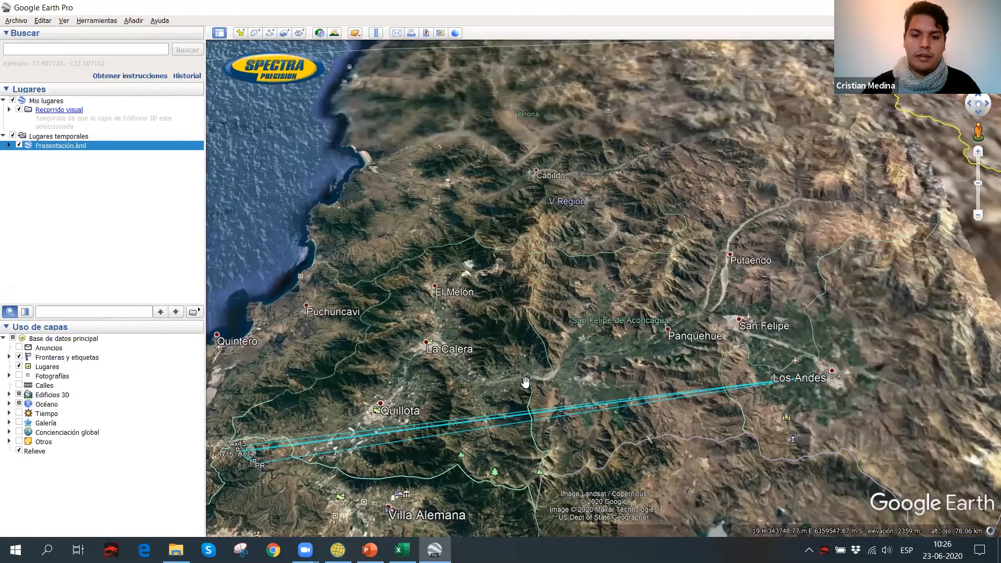
{"action": "left_click_drag", "start_coordinate": [526, 385], "coordinate": [648, 291]}
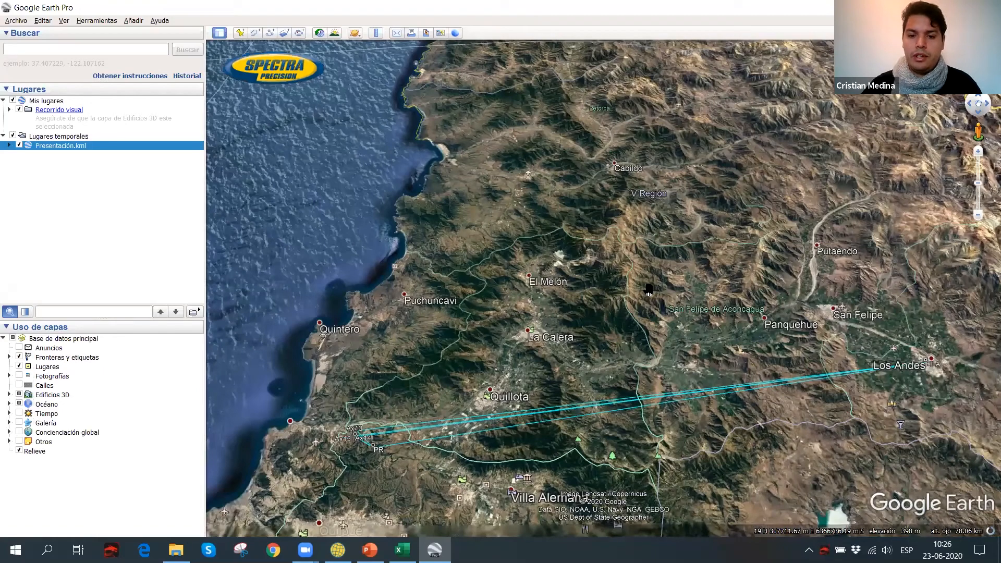
Inspect points Ax13, Ax14, Ax15 and PR and their connecting baselines up close on the satellite imagery.
{"action": "scroll", "coordinate": [648, 291], "scroll_direction": "up", "scroll_amount": 3}
{"action": "scroll", "coordinate": [605, 368], "scroll_direction": "up", "scroll_amount": 5}
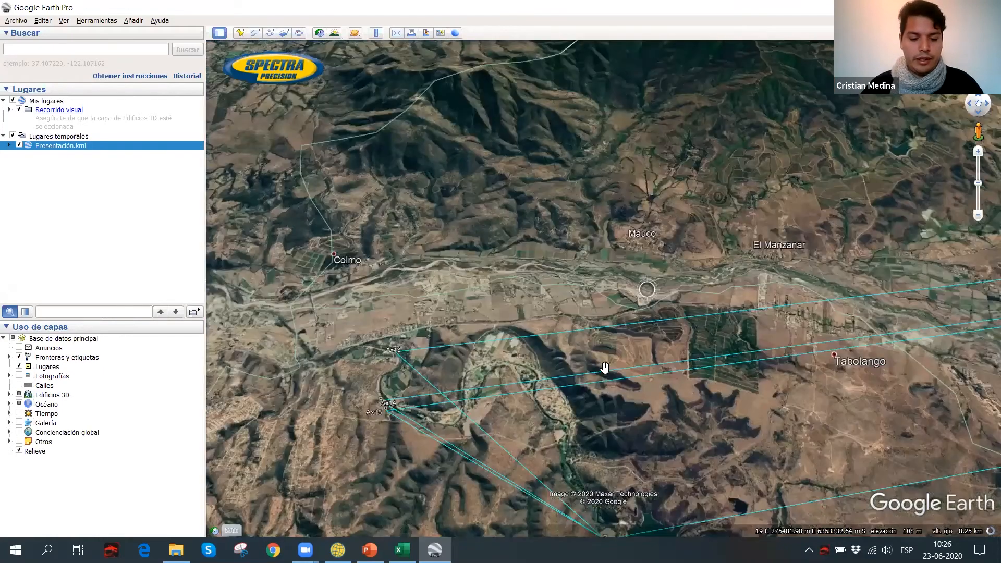
{"action": "scroll", "coordinate": [604, 390], "scroll_direction": "up", "scroll_amount": 3}
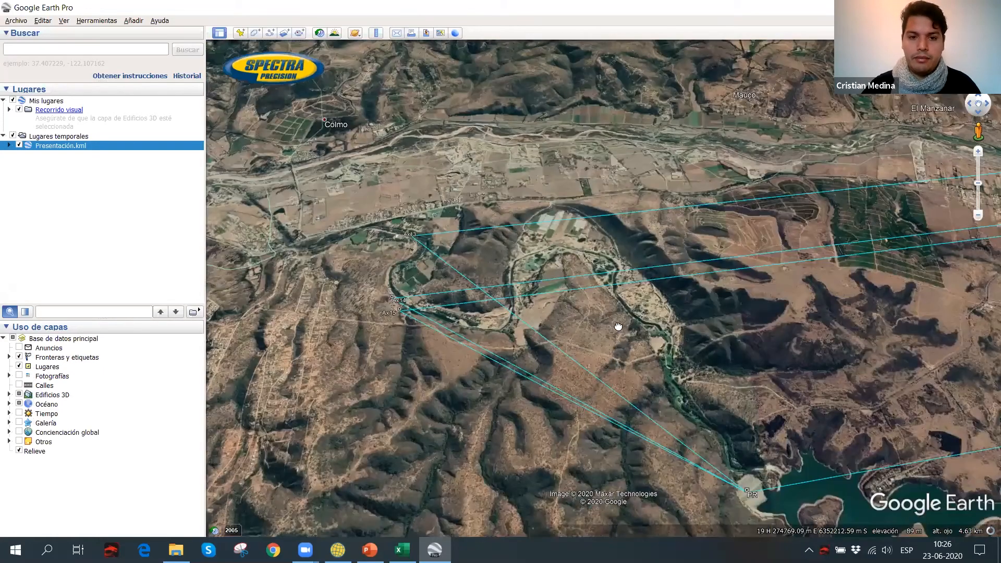
{"action": "left_click_drag", "start_coordinate": [645, 283], "coordinate": [739, 373]}
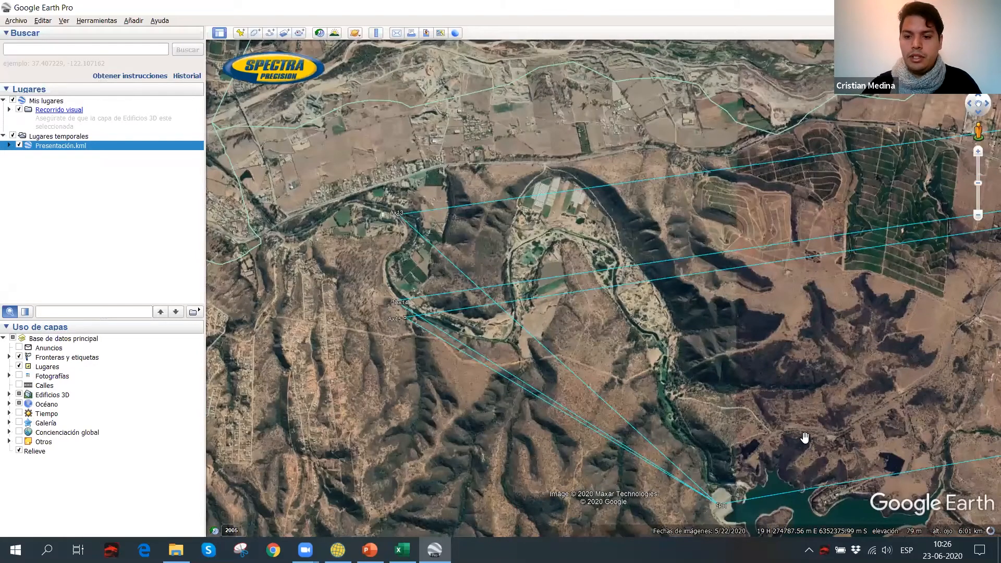
{"action": "scroll", "coordinate": [369, 150], "scroll_direction": "up", "scroll_amount": 2}
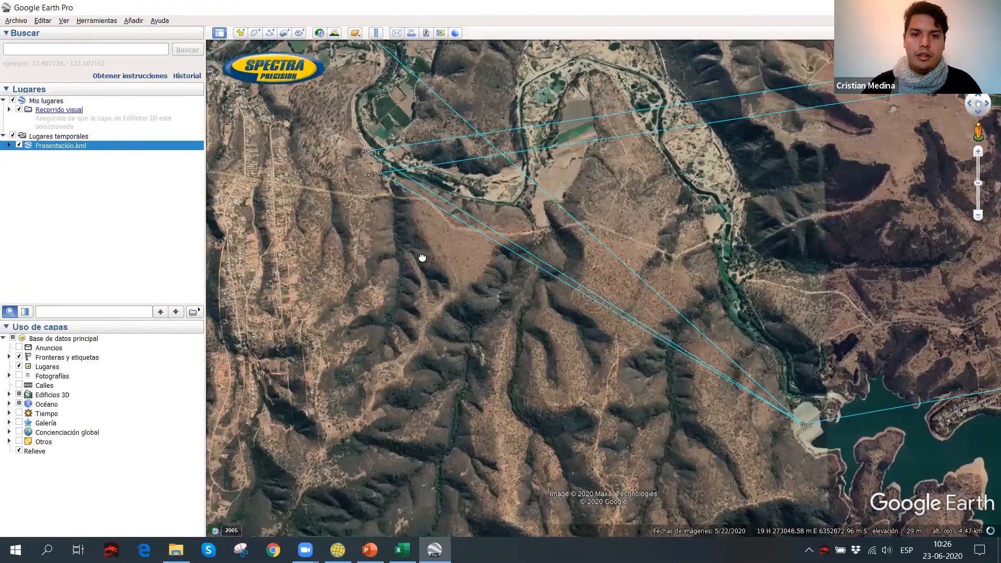
{"action": "left_click_drag", "start_coordinate": [422, 258], "coordinate": [602, 347]}
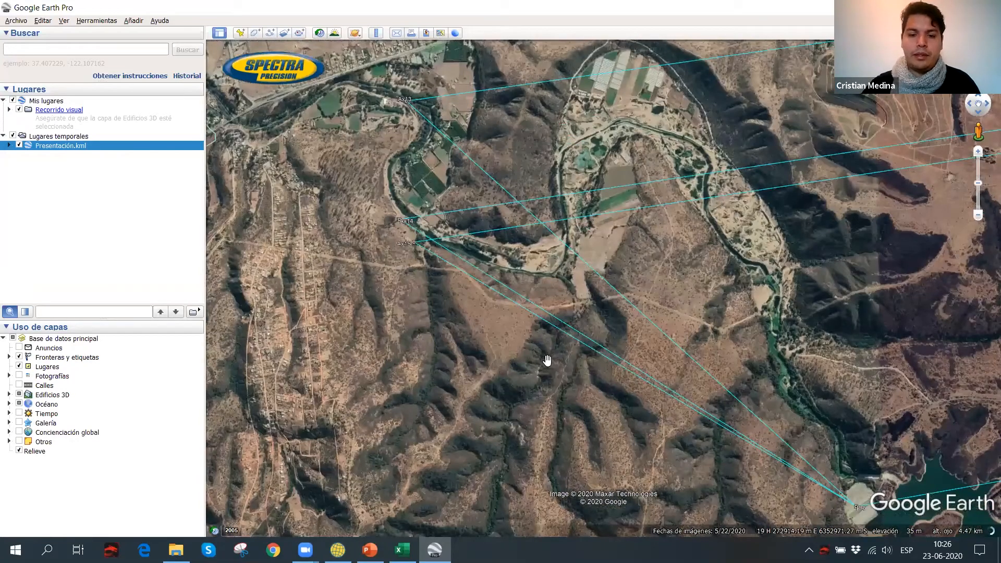
{"action": "scroll", "coordinate": [463, 127], "scroll_direction": "up", "scroll_amount": 2}
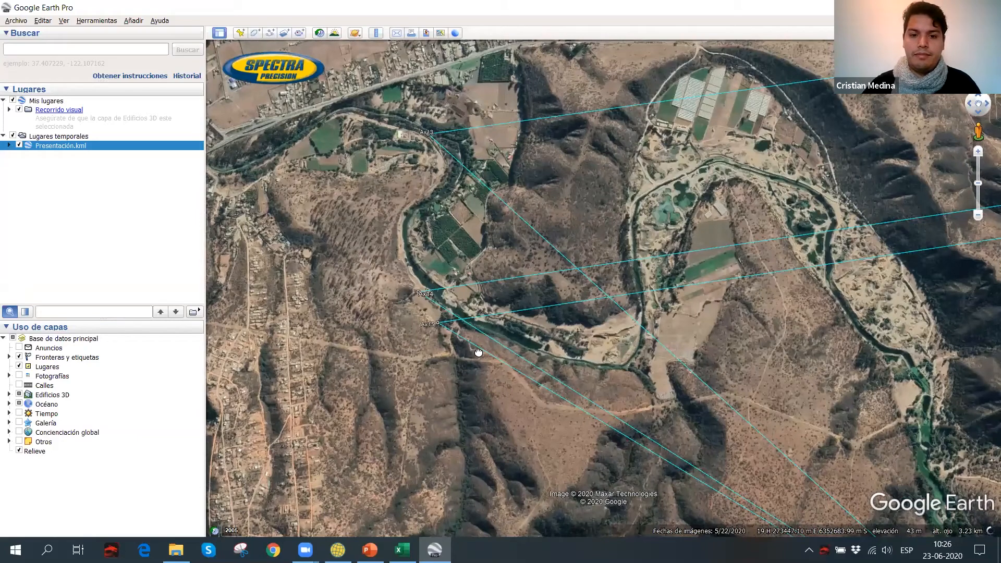
{"action": "scroll", "coordinate": [471, 371], "scroll_direction": "up", "scroll_amount": 3}
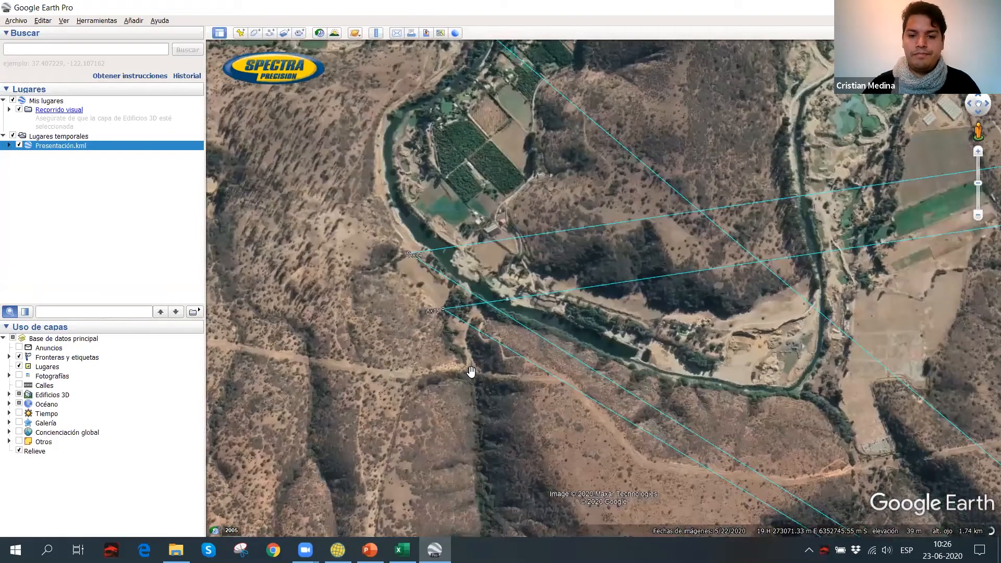
{"action": "left_click_drag", "start_coordinate": [470, 372], "coordinate": [462, 441]}
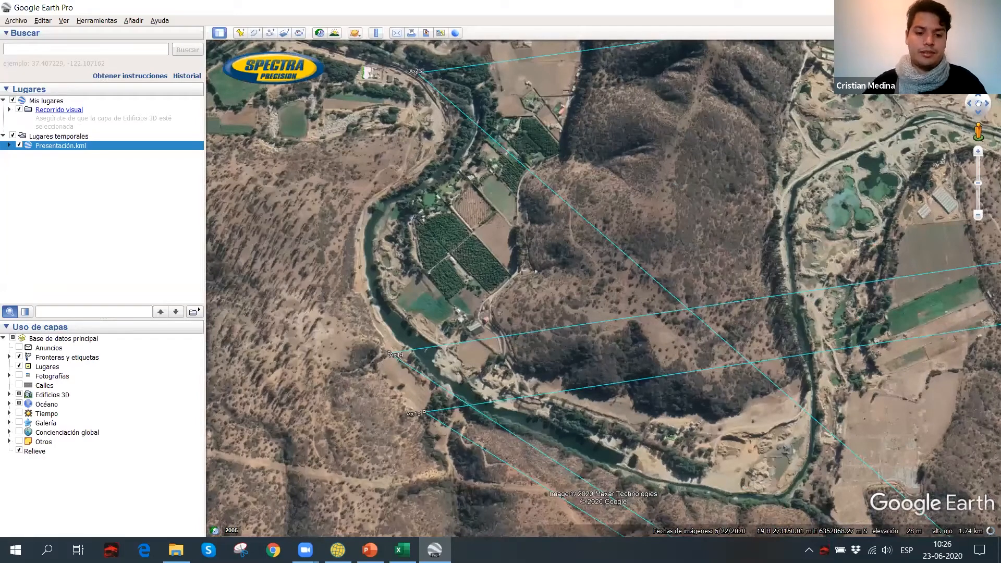
Return to Spectra Precision Survey Office, then switch to the BMP-PPT-SPSO WEBINAR-R01.pptx presentation in PowerPoint.
{"action": "mouse_move", "coordinate": [338, 550]}
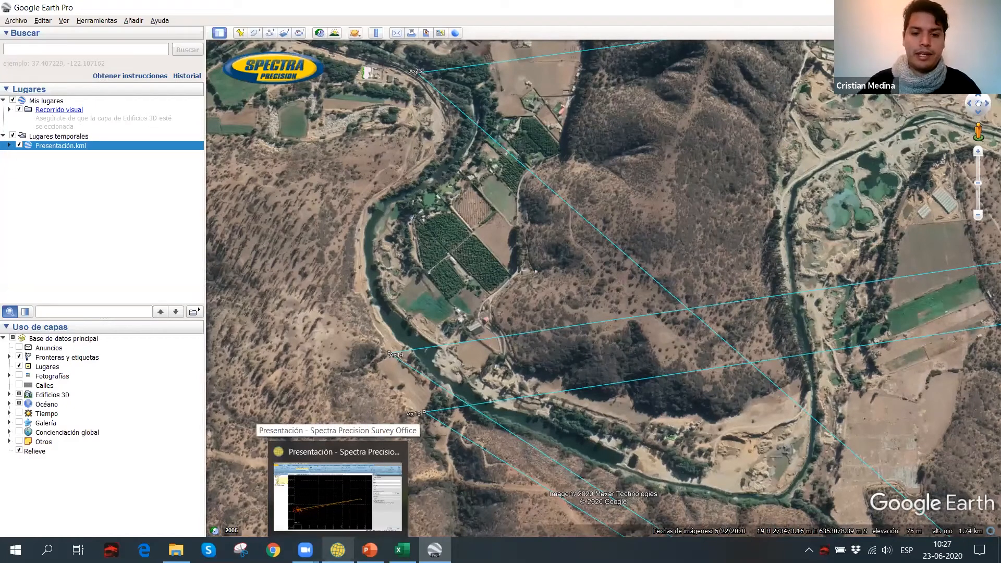
{"action": "left_click", "coordinate": [338, 496]}
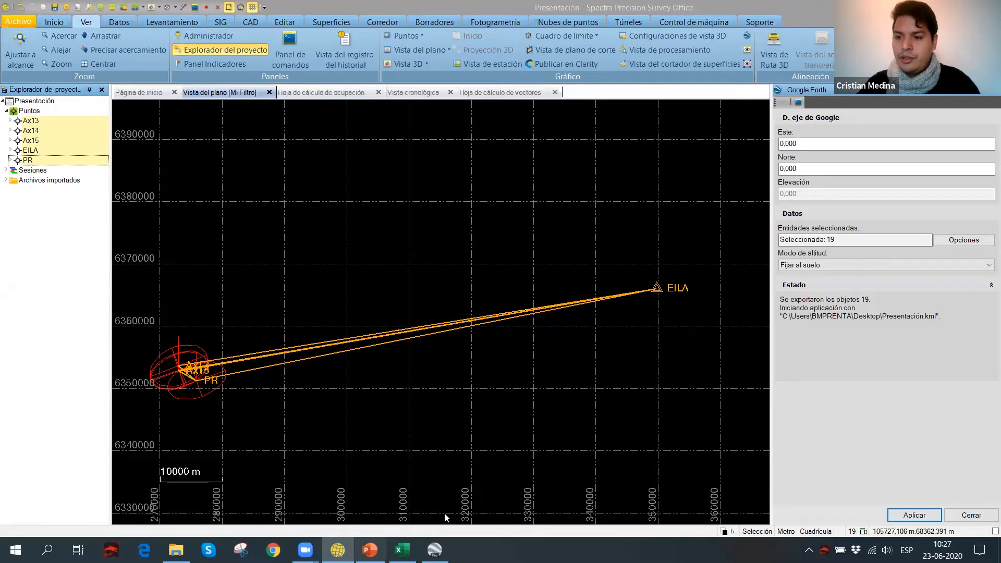
{"action": "key", "text": "alt+Tab"}
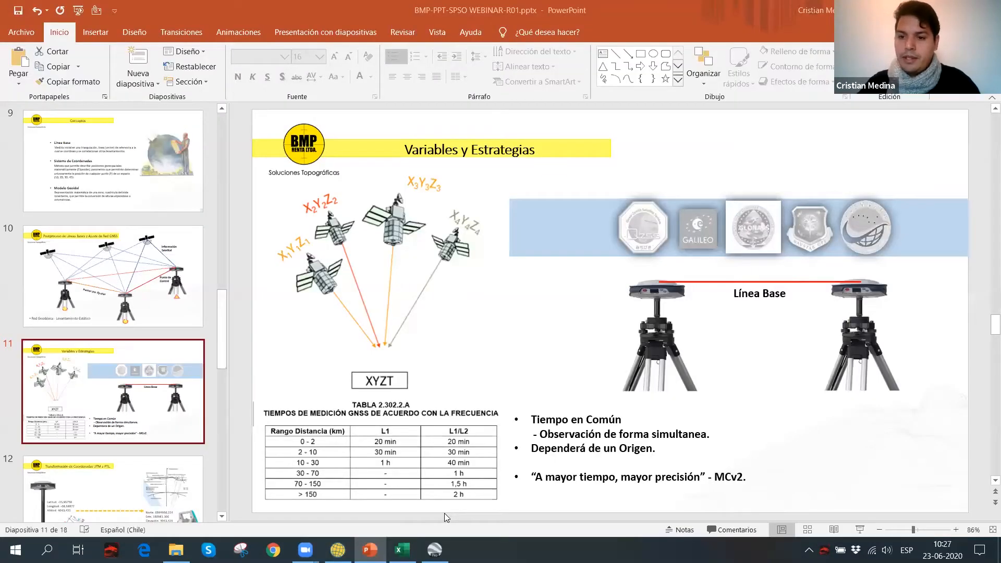
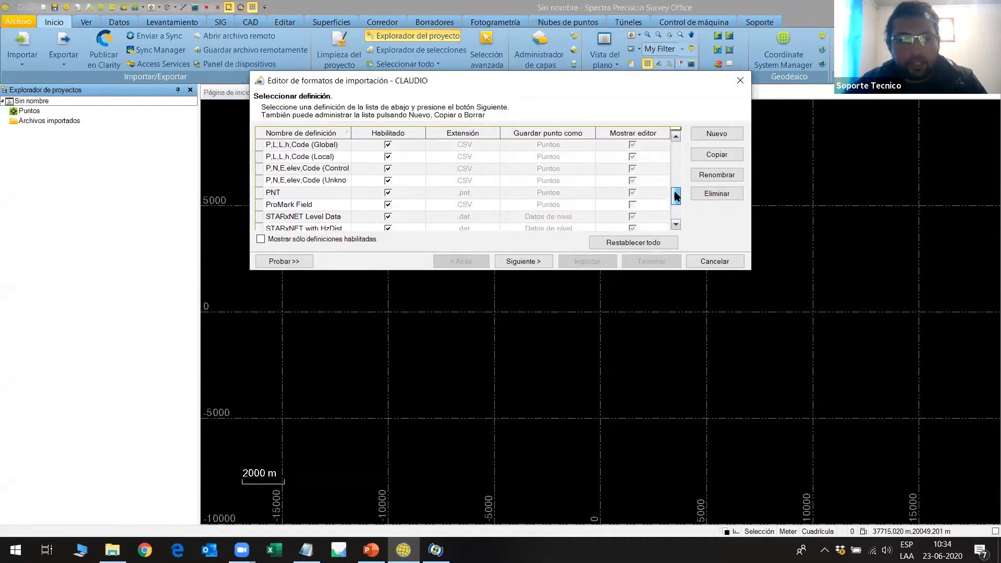
Choose the P,L,L,h,Code (Global) import definition and preview GEOGRAFICAS.csv with it.
{"action": "left_click", "coordinate": [276, 180]}
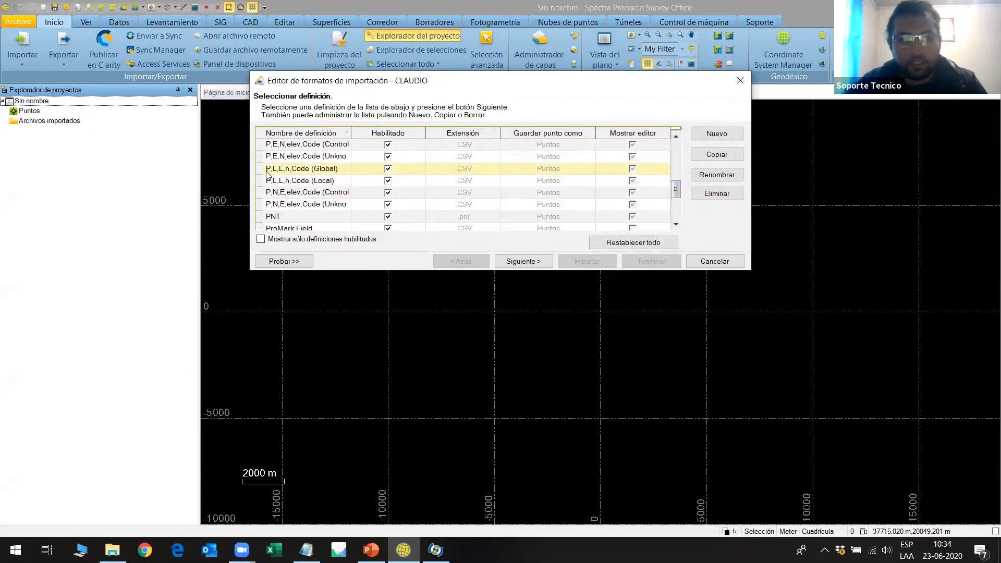
{"action": "left_click", "coordinate": [260, 170]}
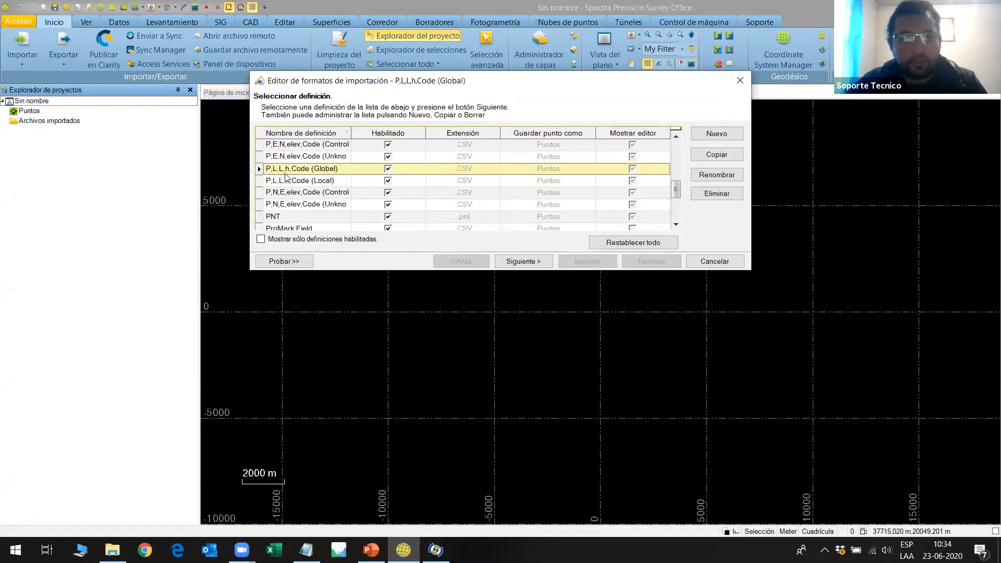
{"action": "left_click", "coordinate": [285, 261]}
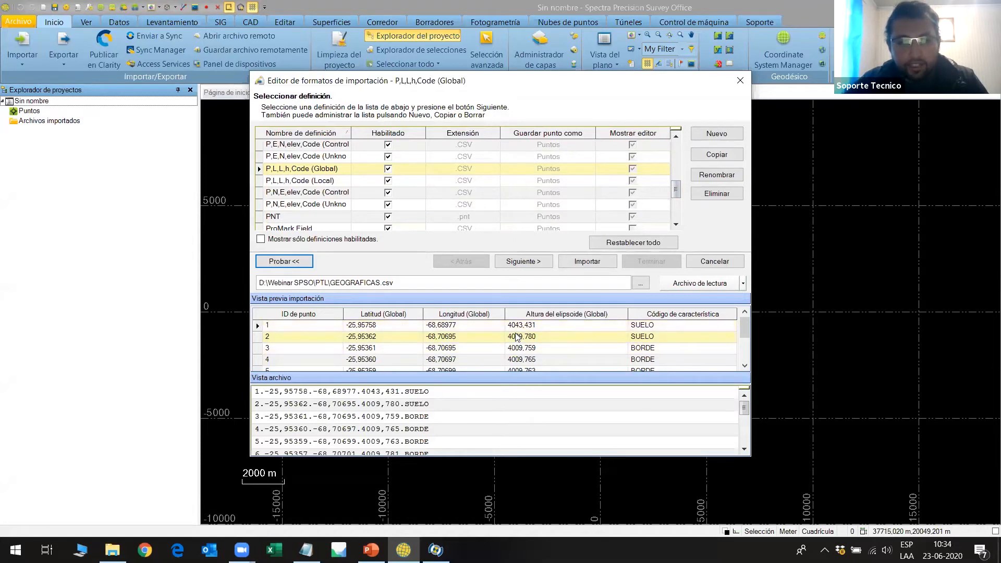
Review the Global definition's general properties and its latitude, longitude and ellipsoid height units, then finish the import format editor.
{"action": "left_click", "coordinate": [535, 263]}
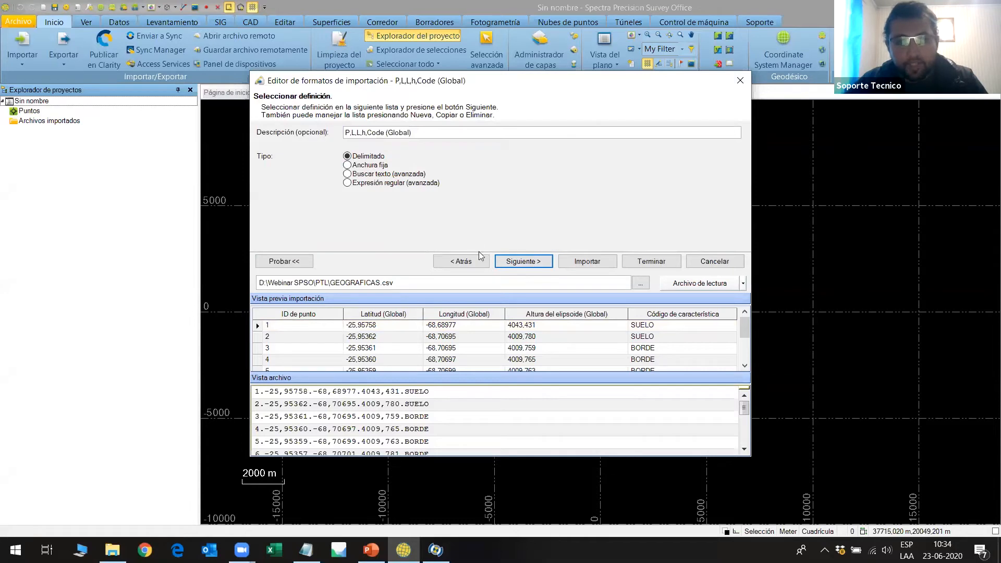
{"action": "left_click", "coordinate": [527, 263]}
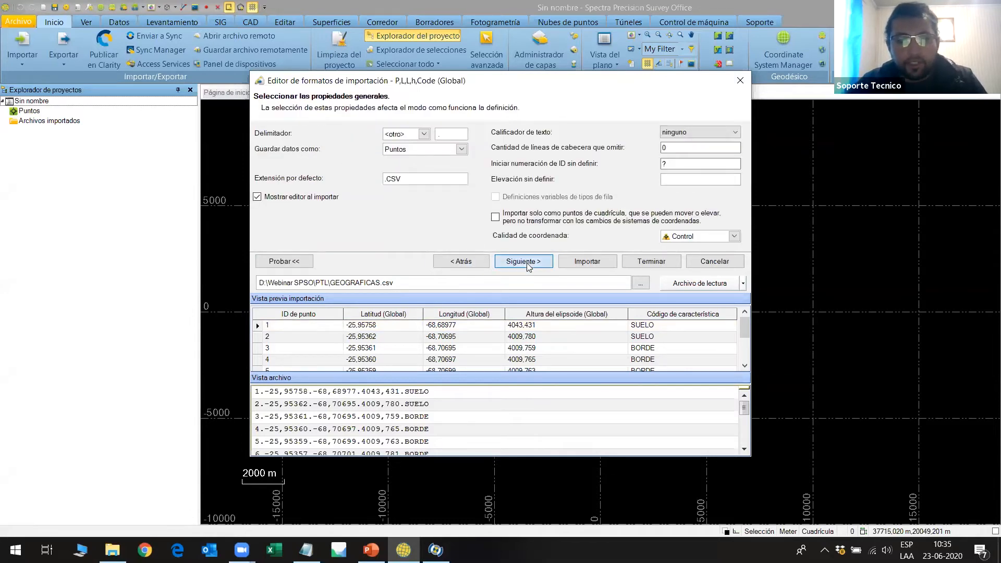
{"action": "left_click", "coordinate": [527, 262]}
{"action": "left_click", "coordinate": [413, 132]}
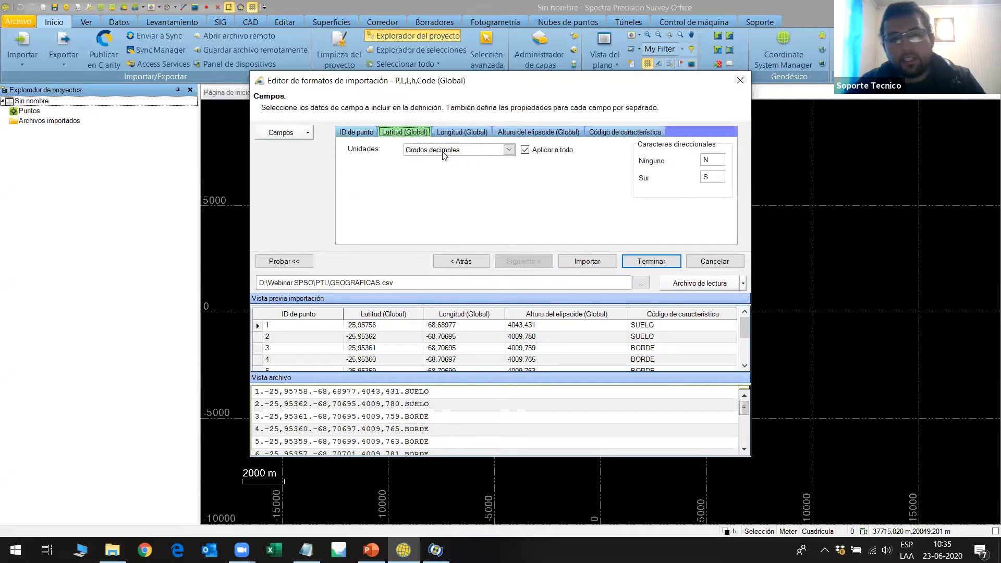
{"action": "left_click", "coordinate": [462, 131]}
{"action": "left_click", "coordinate": [512, 133]}
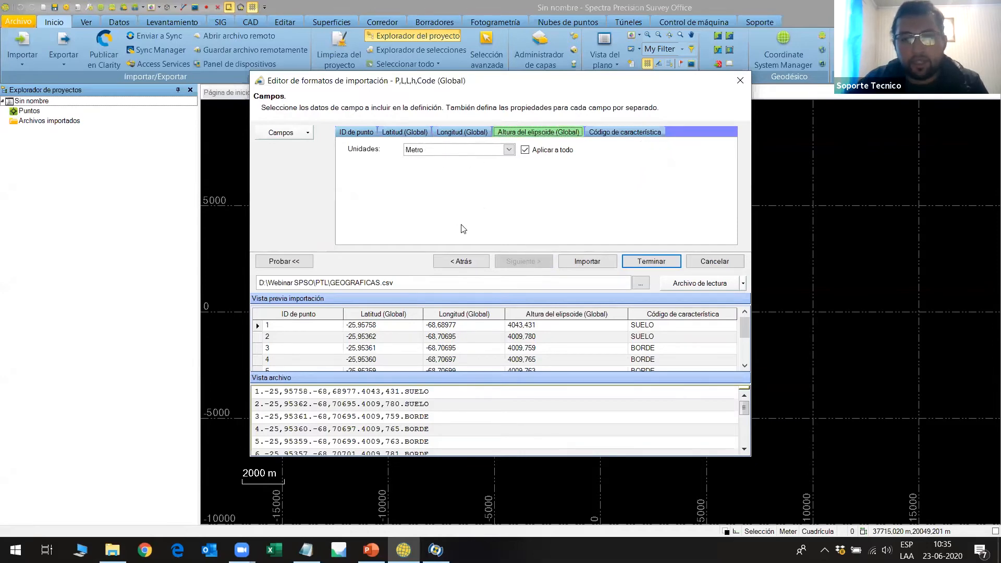
{"action": "left_click", "coordinate": [656, 262]}
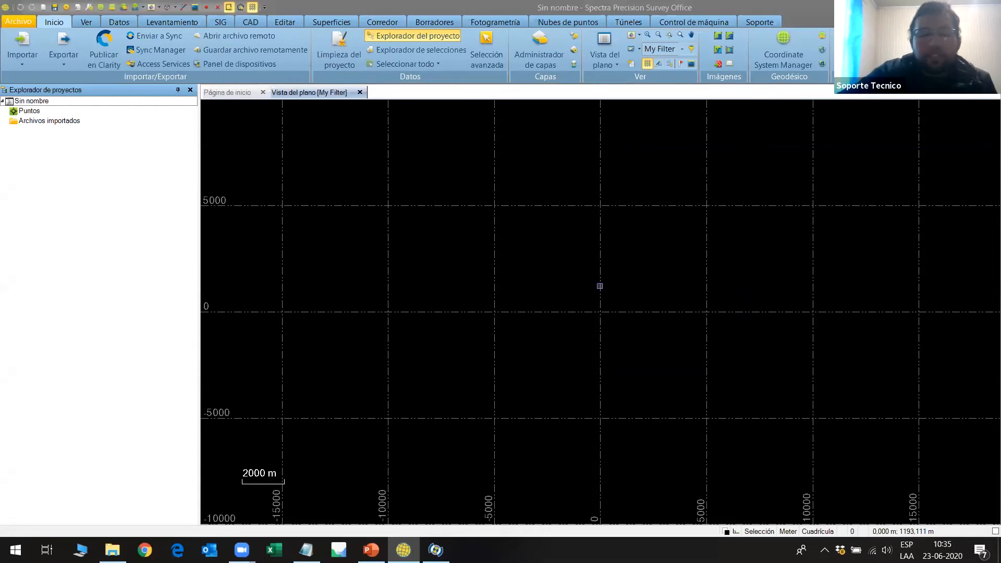
Import GEOGRAFICAS.csv with the P,L,L,h,Code (Global) definition, accepting Este 0,000 m and Norte 0,000 m for point 1 as projection origin.
{"action": "left_click", "coordinate": [22, 62]}
{"action": "left_click", "coordinate": [41, 82]}
{"action": "scroll", "coordinate": [495, 201], "scroll_direction": "down", "scroll_amount": 5}
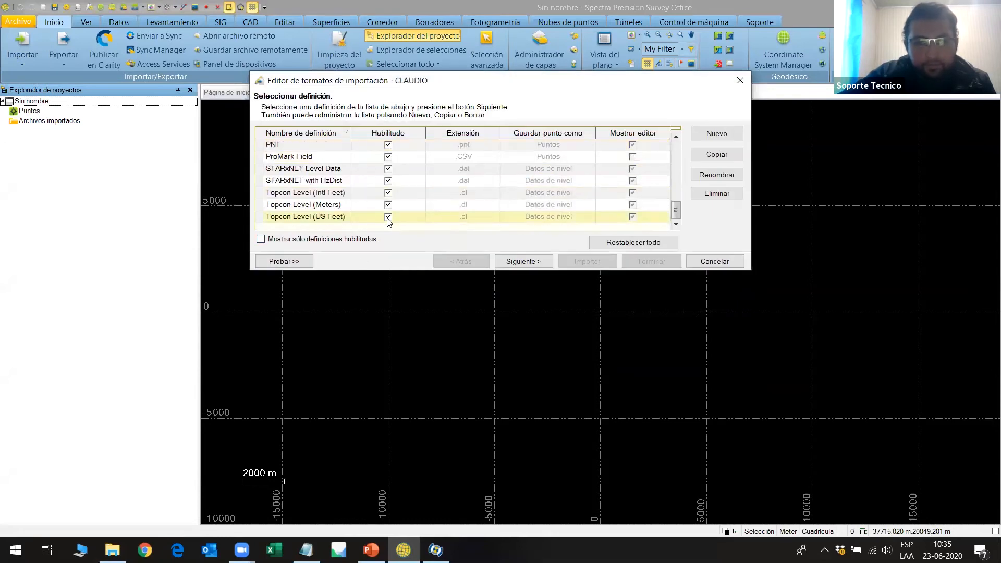
{"action": "scroll", "coordinate": [307, 185], "scroll_direction": "up", "scroll_amount": 2}
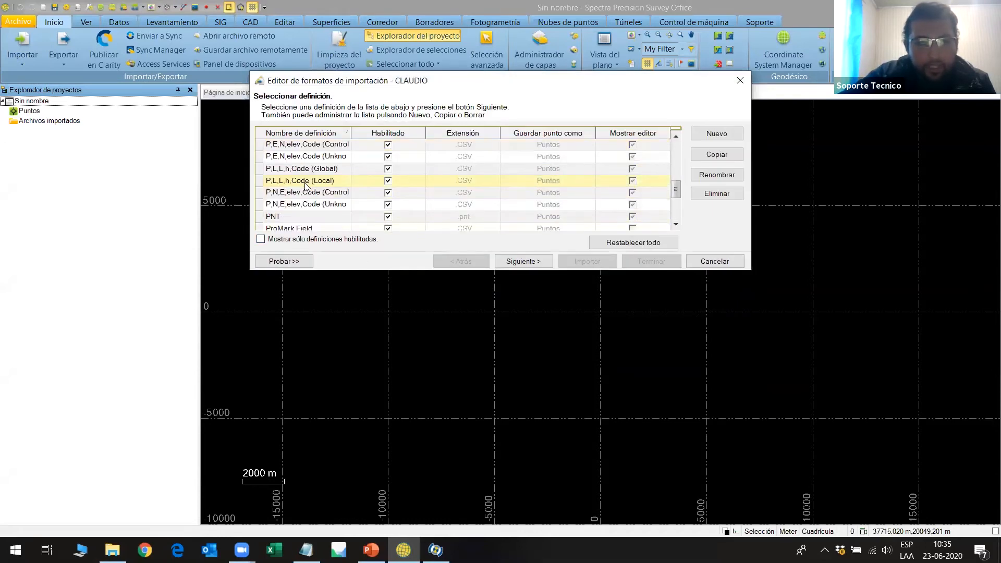
{"action": "left_click", "coordinate": [259, 186]}
{"action": "left_click", "coordinate": [284, 262]}
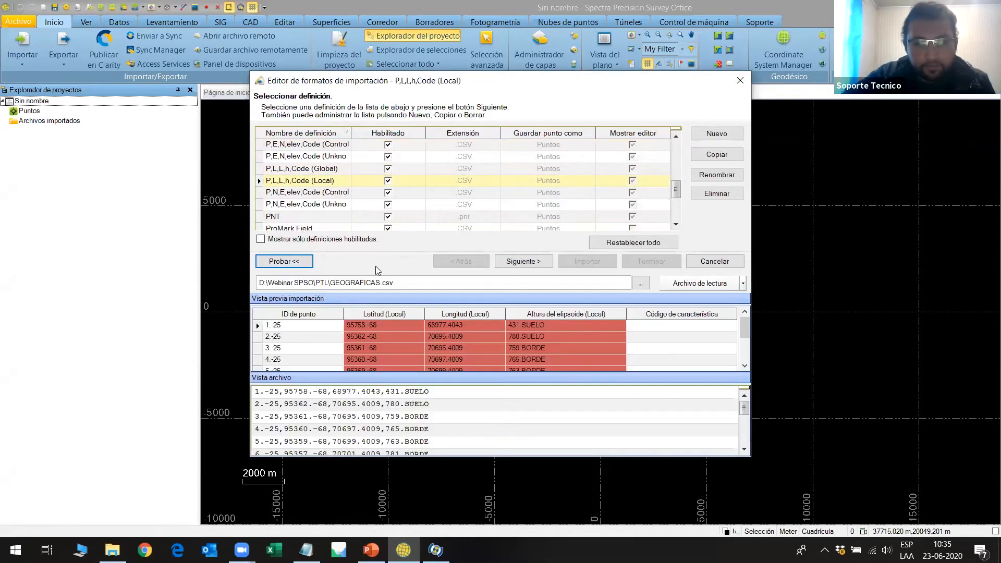
{"action": "left_click", "coordinate": [273, 170]}
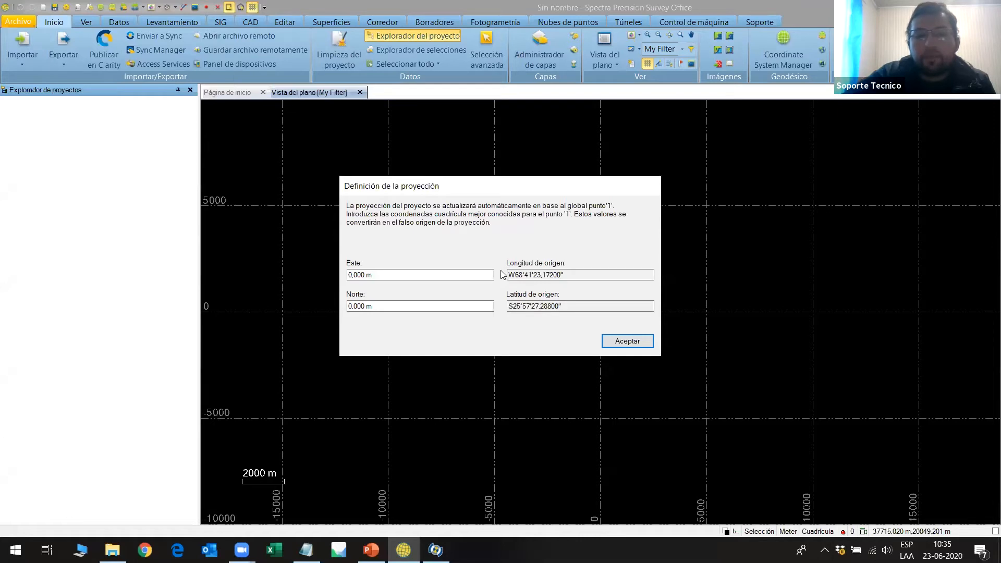
{"action": "left_click", "coordinate": [622, 340]}
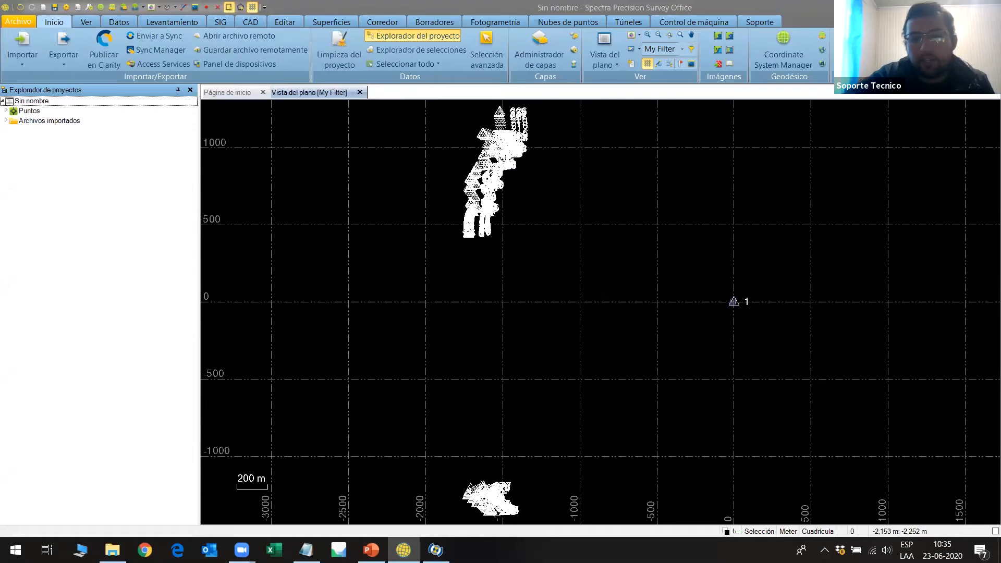
Examine the imported points in the plan view and the grid, local and global coordinates of point 3.
{"action": "scroll", "coordinate": [493, 166], "scroll_direction": "up", "scroll_amount": 1}
{"action": "scroll", "coordinate": [493, 166], "scroll_direction": "down", "scroll_amount": 2}
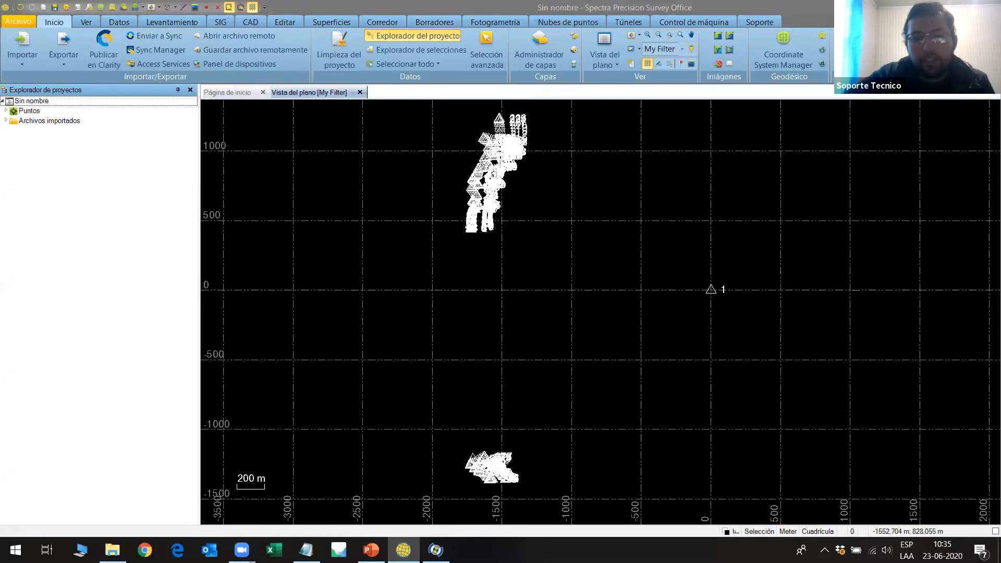
{"action": "left_click", "coordinate": [6, 111]}
{"action": "left_click", "coordinate": [23, 141]}
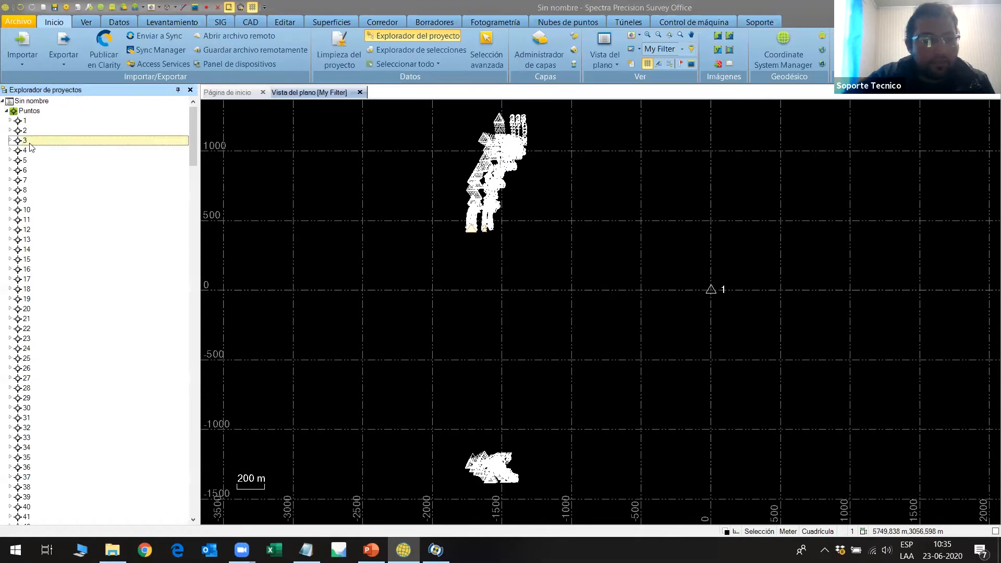
{"action": "double_click", "coordinate": [28, 144]}
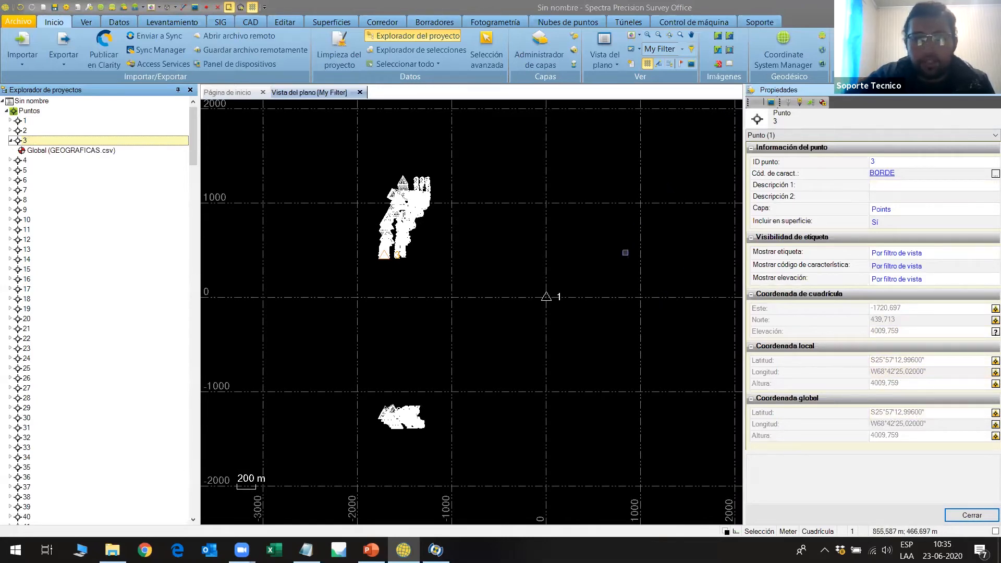
{"action": "left_click", "coordinate": [995, 90]}
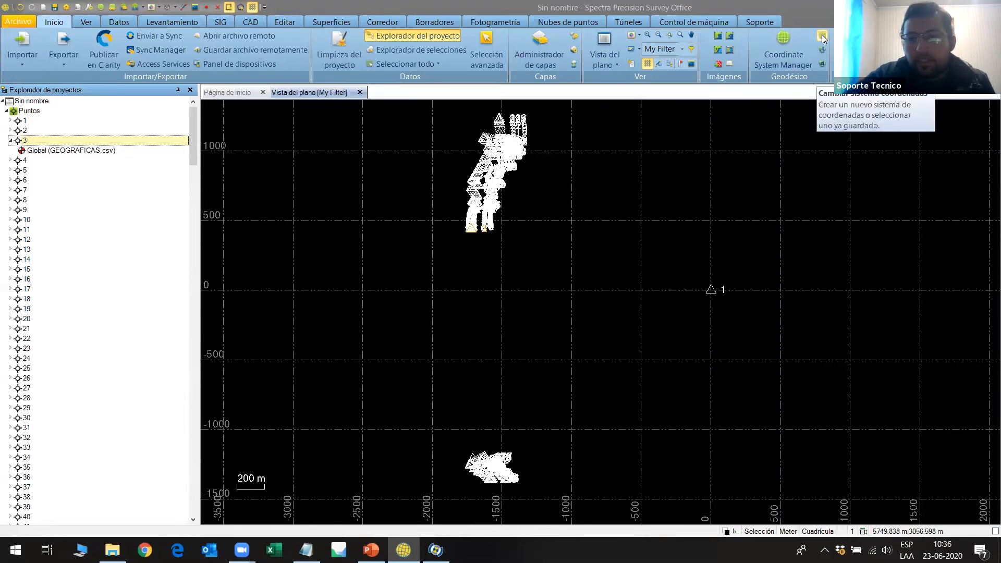
Start changing the project's coordinate system using the option Proyección predeterminada (Mercator transversal).
{"action": "left_click", "coordinate": [823, 36]}
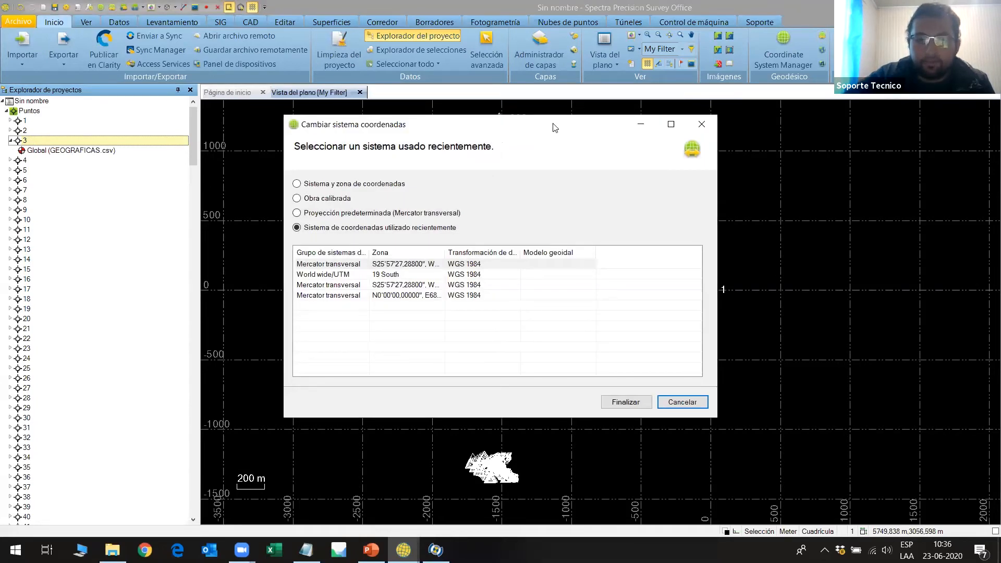
{"action": "left_click_drag", "start_coordinate": [445, 253], "coordinate": [549, 252]}
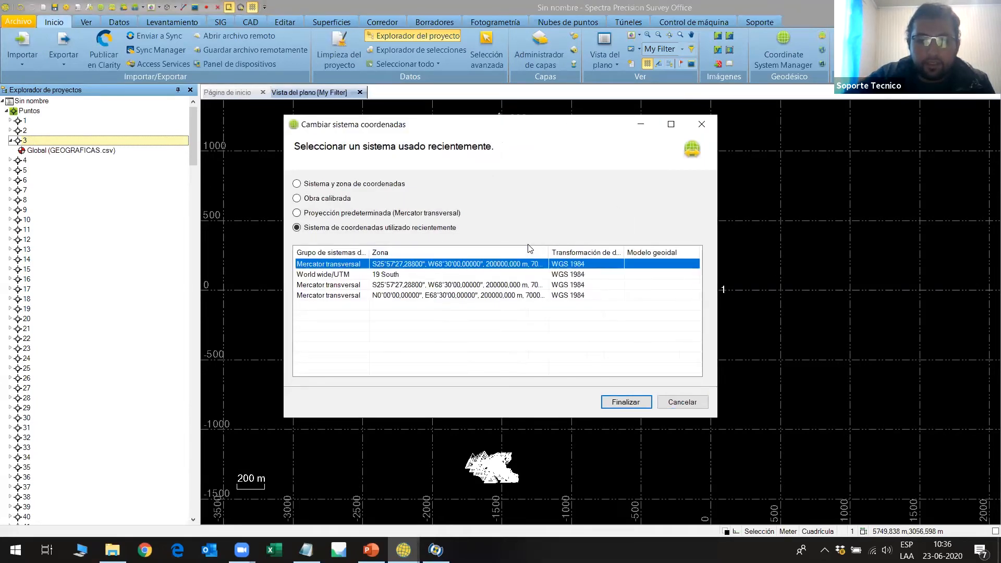
{"action": "left_click", "coordinate": [297, 214]}
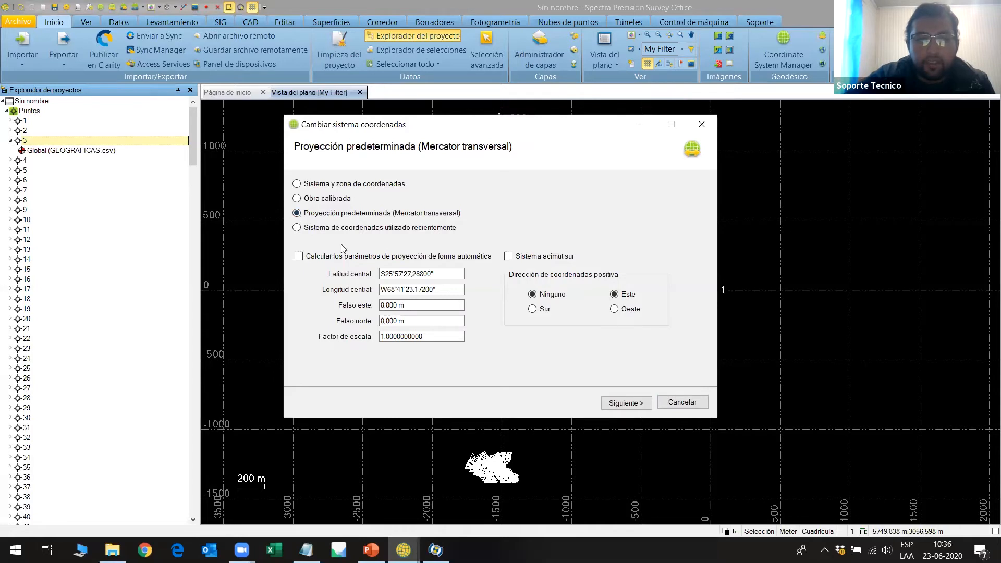
{"action": "left_click_drag", "start_coordinate": [415, 128], "coordinate": [406, 78]}
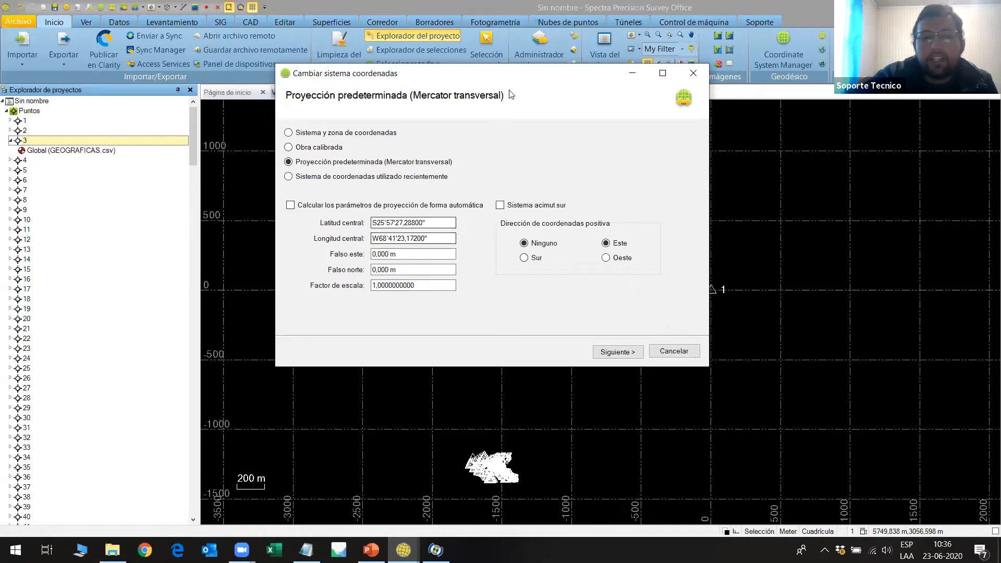
{"action": "left_click_drag", "start_coordinate": [519, 73], "coordinate": [209, 74]}
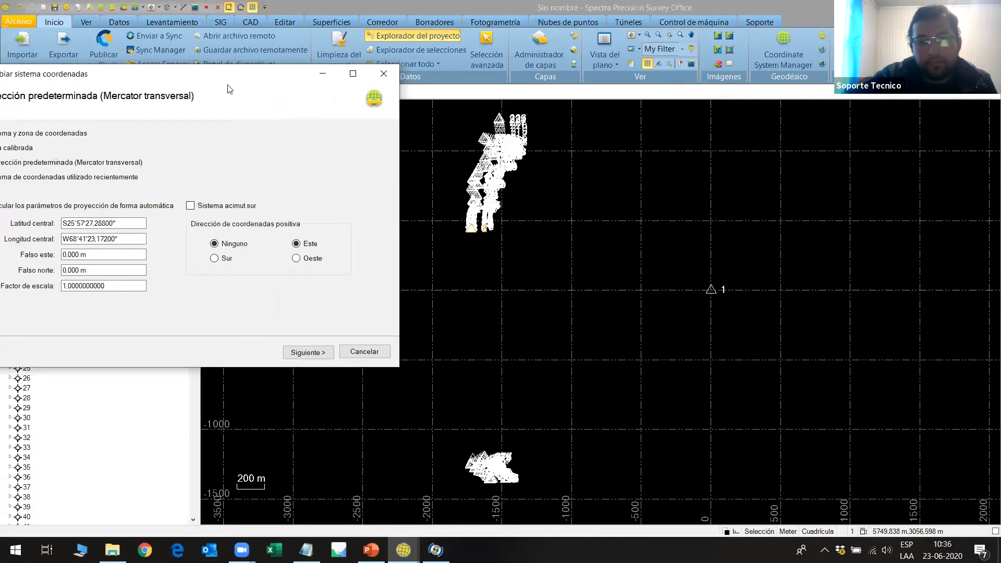
{"action": "left_click_drag", "start_coordinate": [226, 76], "coordinate": [559, 101]}
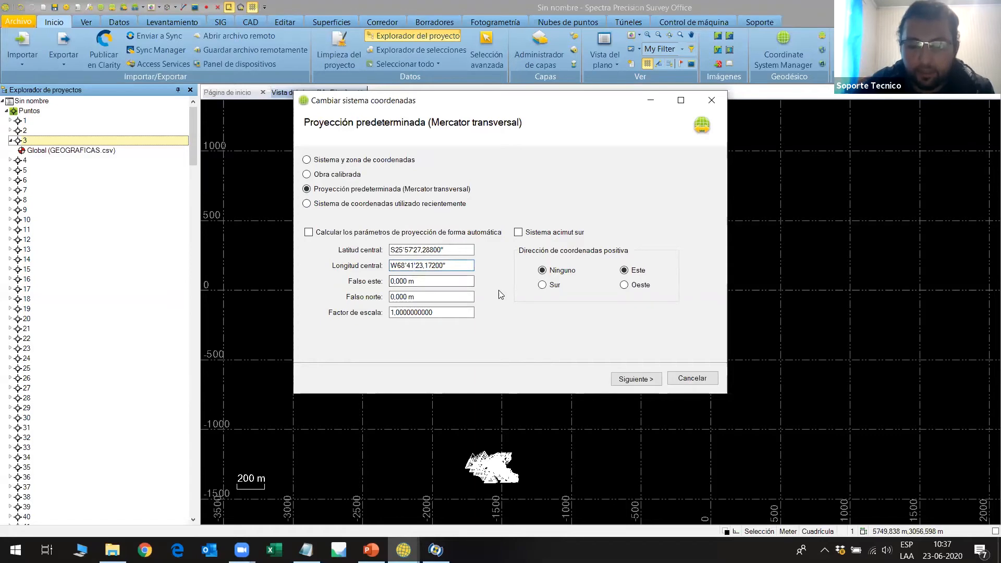
Set the projection's central longitude to W68°30'00,00000".
{"action": "key", "text": "BackSpace"}
{"action": "key", "text": "BackSpace"}
{"action": "type", "text": "30'"}
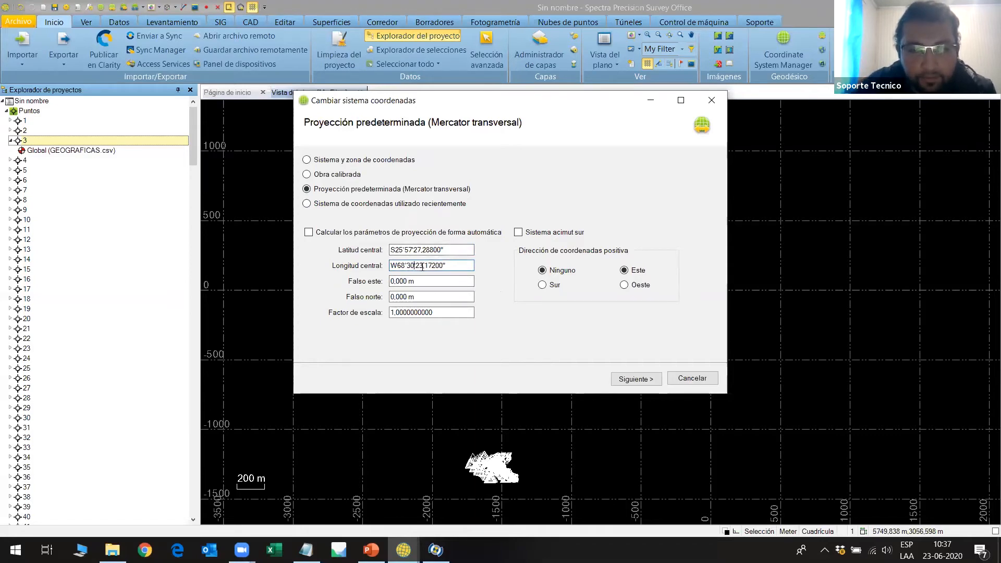
{"action": "key", "text": "BackSpace"}
{"action": "key", "text": "BackSpace"}
{"action": "type", "text": "00"}
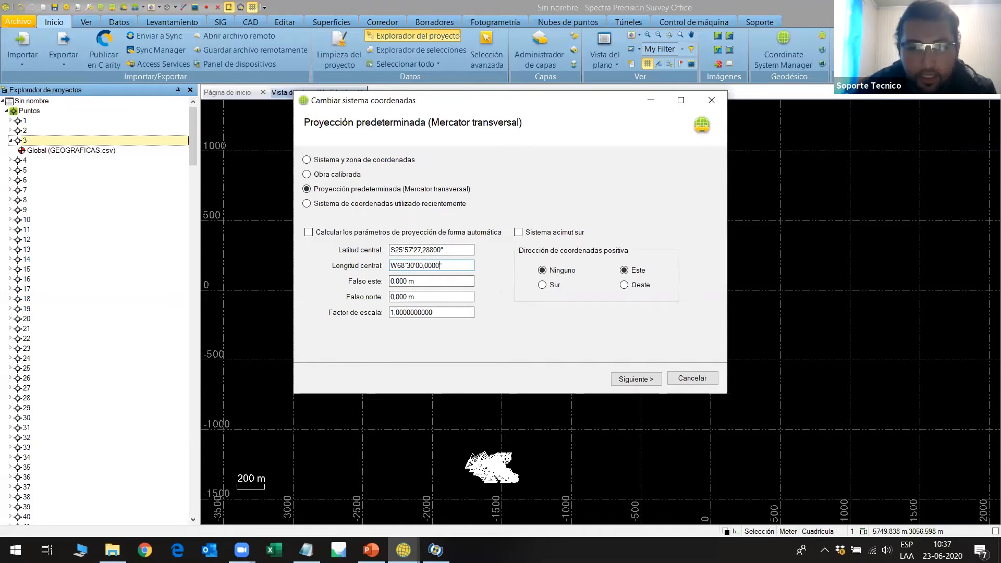
{"action": "key", "text": "Tab"}
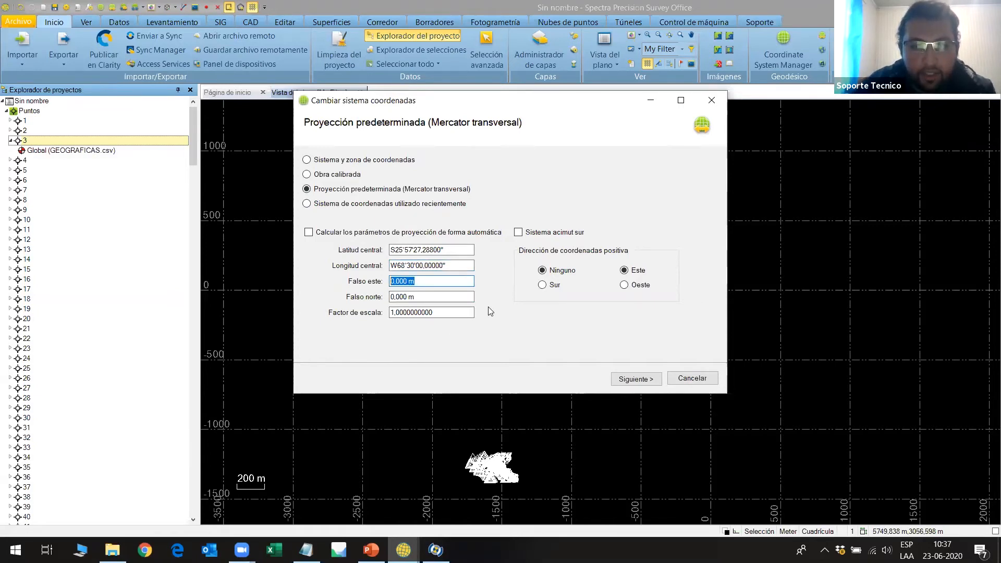
Set the projection's false easting to 200000 m and its false northing to 7000000 m.
{"action": "key", "text": "BackSpace"}
{"action": "type", "text": "200000"}
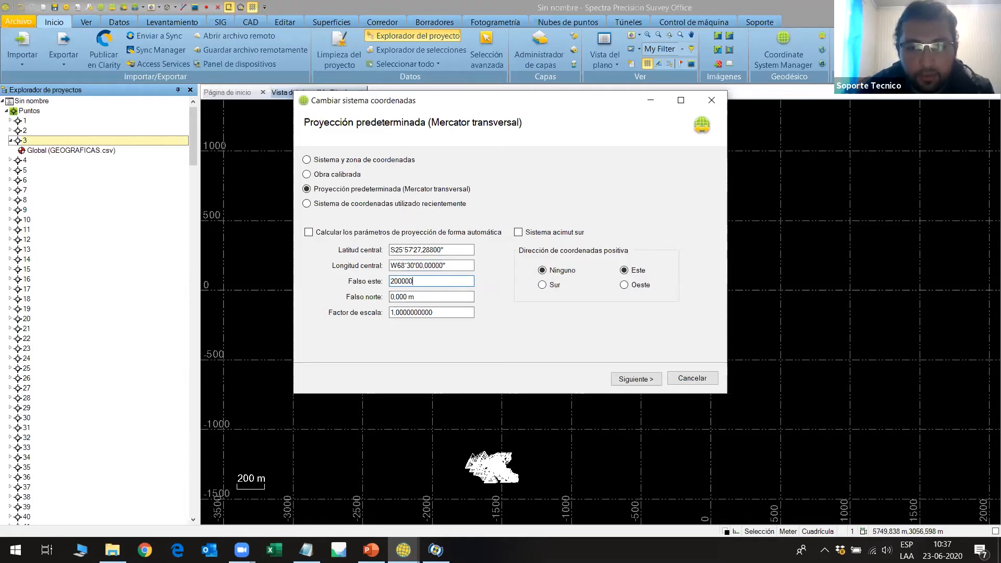
{"action": "key", "text": "Tab"}
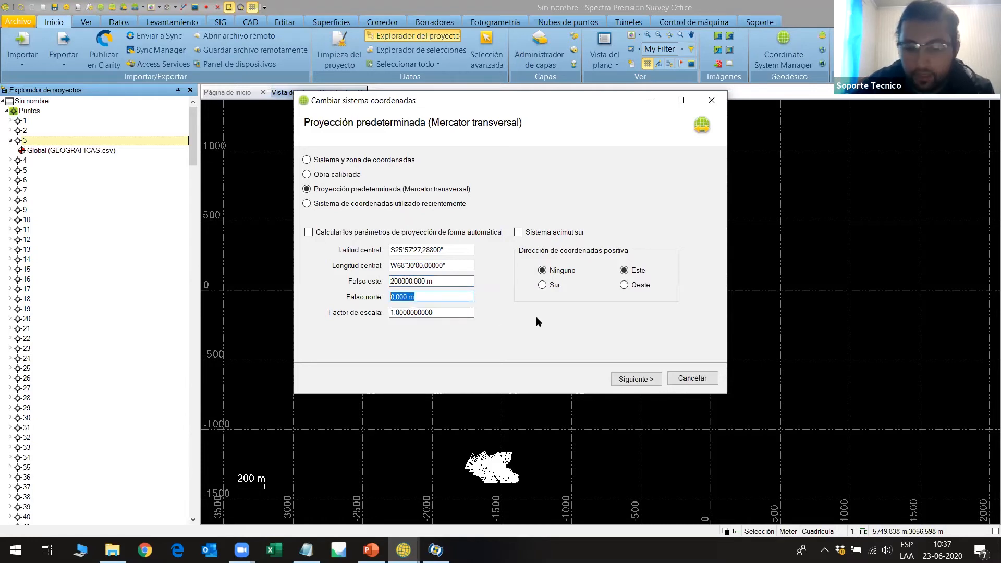
{"action": "key", "text": "BackSpace"}
{"action": "type", "text": "7"}
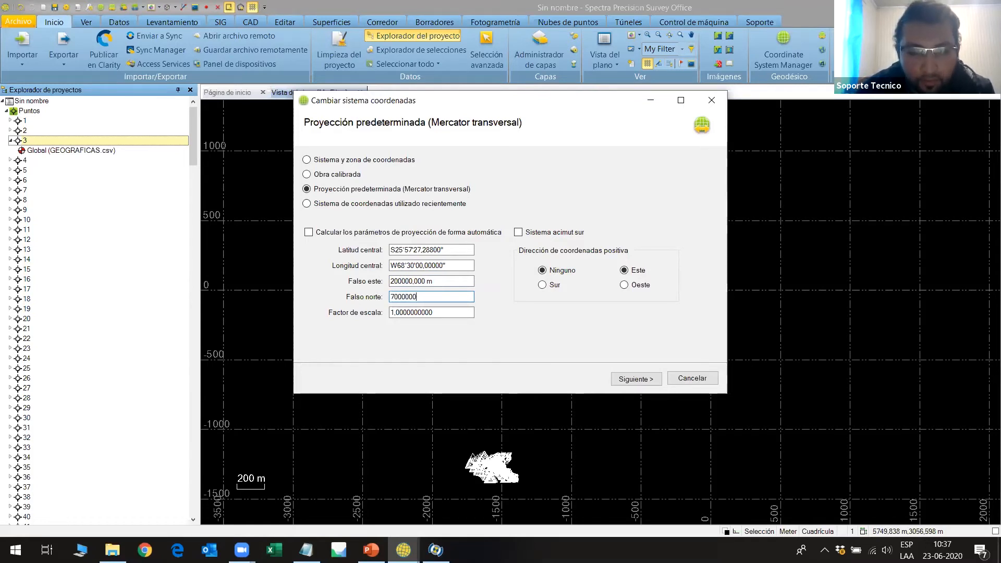
{"action": "type", "text": "000000"}
{"action": "left_click_drag", "start_coordinate": [391, 297], "coordinate": [402, 297]}
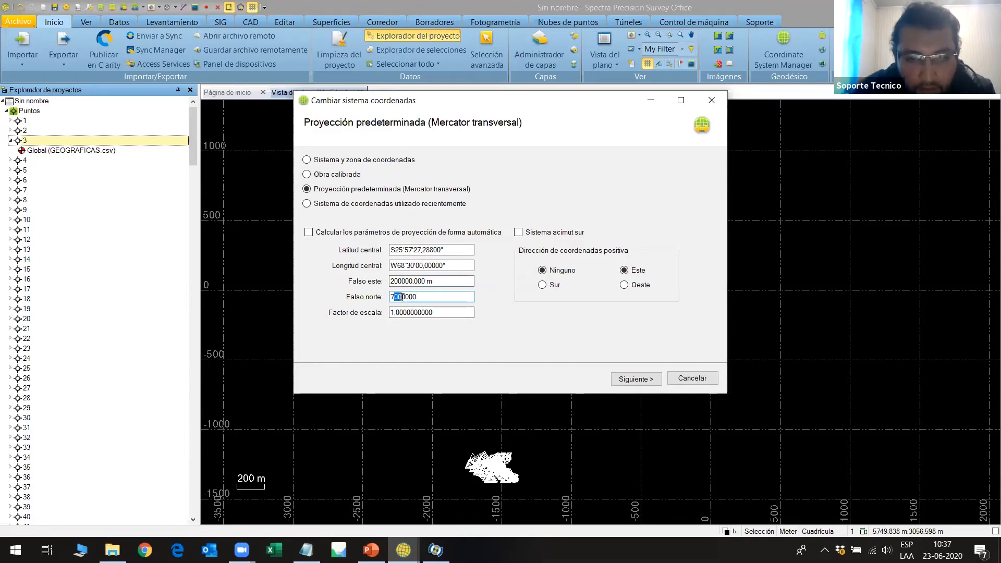
{"action": "key", "text": "End"}
Set the projection's scale factor to the Kh value 1,000658514 copied from listos.txt, and continue to the geoid model selection.
{"action": "left_click", "coordinate": [438, 312]}
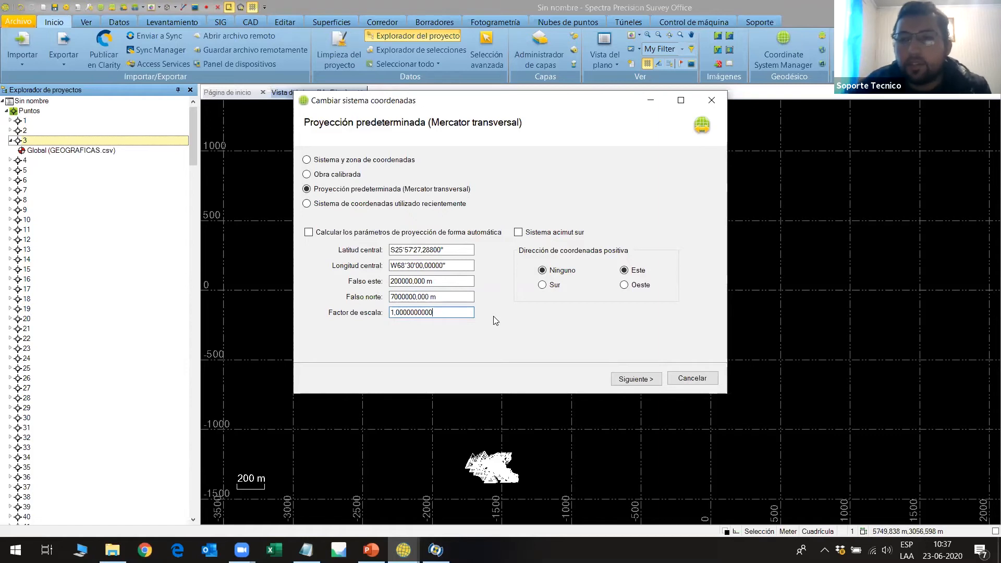
{"action": "key", "text": "BackSpace"}
{"action": "key", "text": "BackSpace"}
{"action": "key", "text": "BackSpace"}
{"action": "key", "text": "BackSpace"}
{"action": "key", "text": "BackSpace"}
{"action": "key", "text": "BackSpace"}
{"action": "key", "text": "BackSpace"}
{"action": "key", "text": "BackSpace"}
{"action": "key", "text": "BackSpace"}
{"action": "key", "text": "BackSpace"}
{"action": "key", "text": "BackSpace"}
{"action": "key", "text": "BackSpace"}
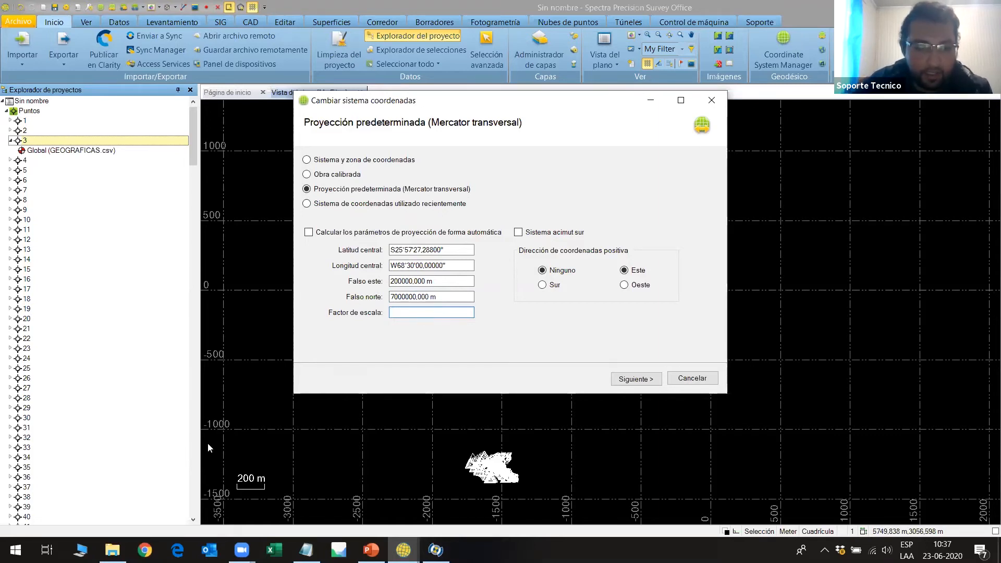
{"action": "left_click", "coordinate": [307, 551]}
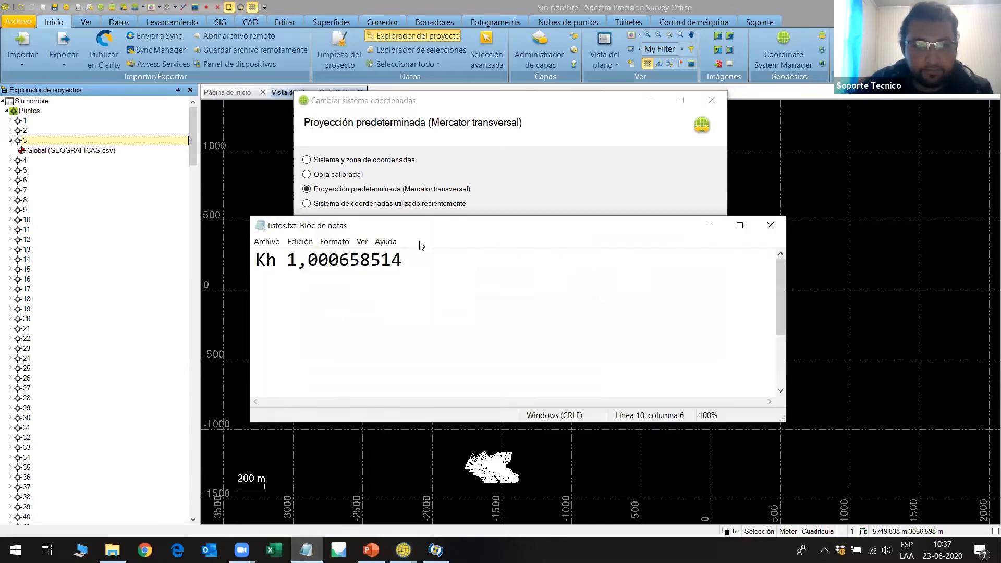
{"action": "left_click_drag", "start_coordinate": [409, 262], "coordinate": [287, 261]}
{"action": "right_click", "coordinate": [296, 263]}
{"action": "left_click", "coordinate": [328, 299]}
{"action": "left_click", "coordinate": [710, 226]}
{"action": "left_click", "coordinate": [399, 313]}
{"action": "right_click", "coordinate": [399, 313]}
{"action": "left_click", "coordinate": [435, 360]}
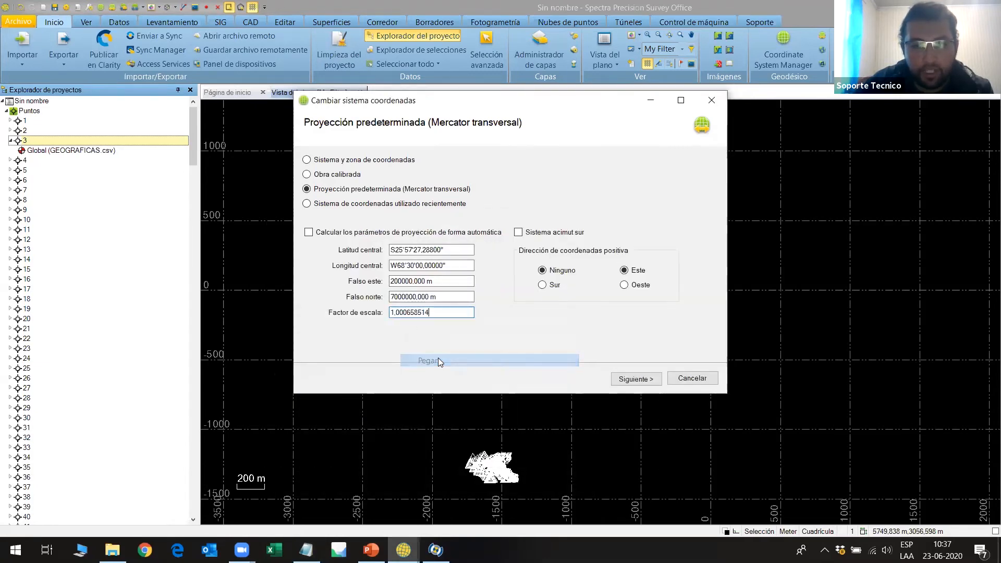
{"action": "left_click", "coordinate": [648, 380]}
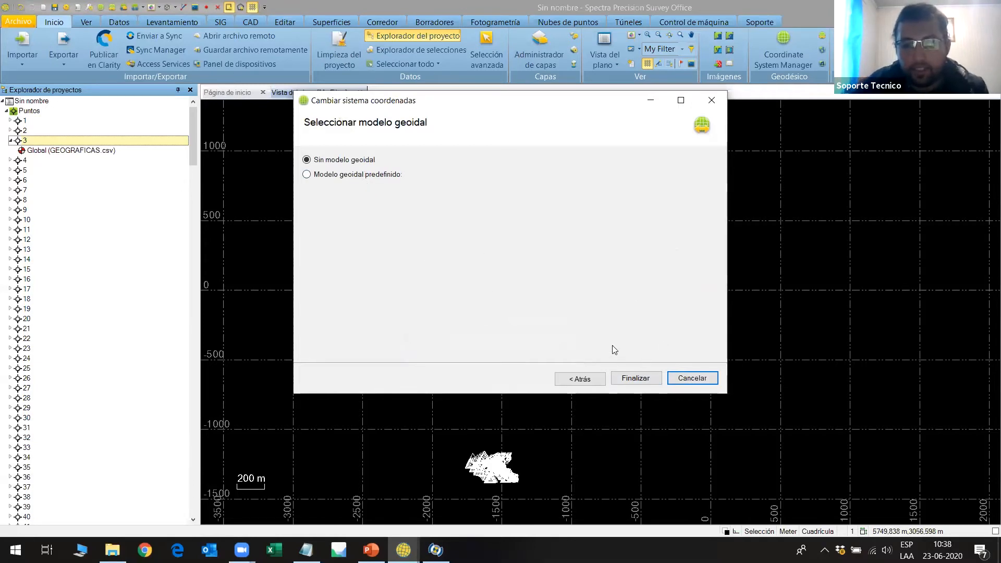
Finish the coordinate system change with Sin modelo geoidal and show the properties of point 3.
{"action": "left_click", "coordinate": [637, 379]}
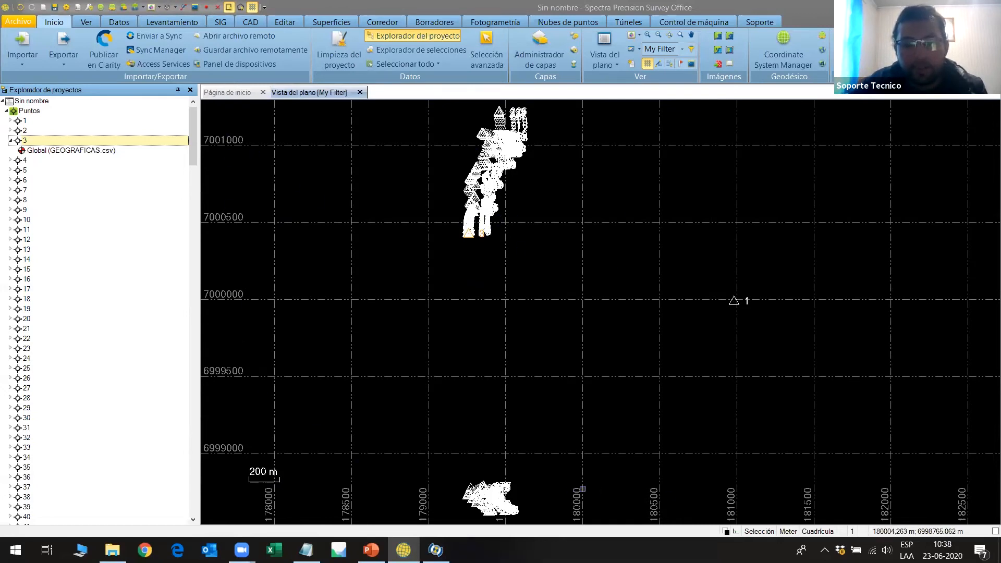
{"action": "double_click", "coordinate": [31, 142]}
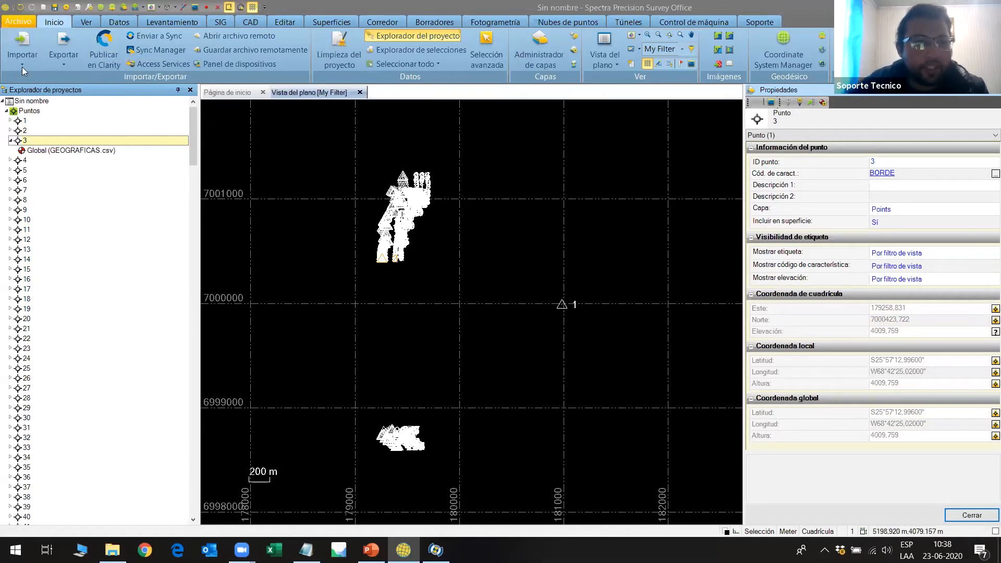
Set up an export in the custom P,N,E,elev,Code format with all project data selected.
{"action": "left_click", "coordinate": [64, 43]}
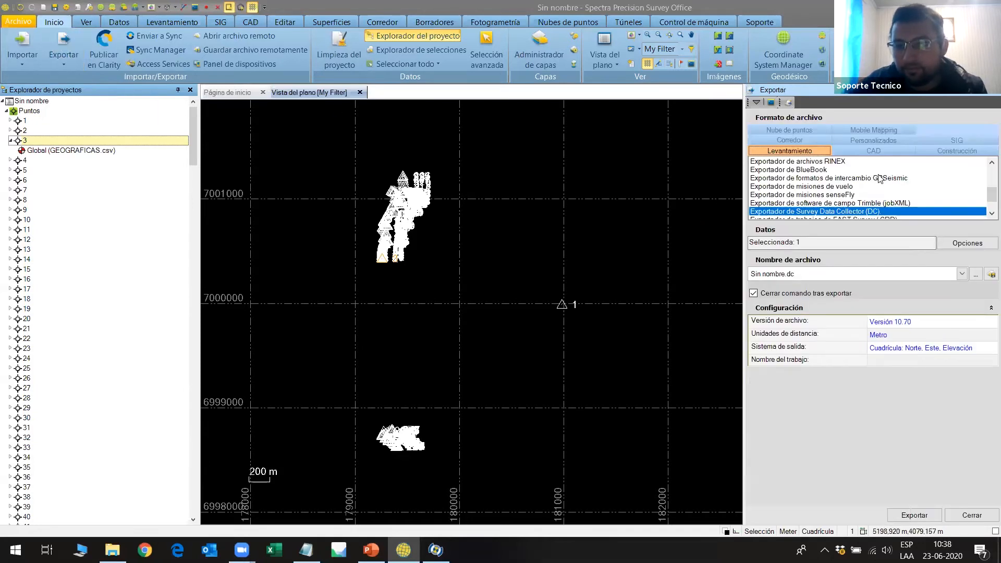
{"action": "left_click", "coordinate": [861, 141]}
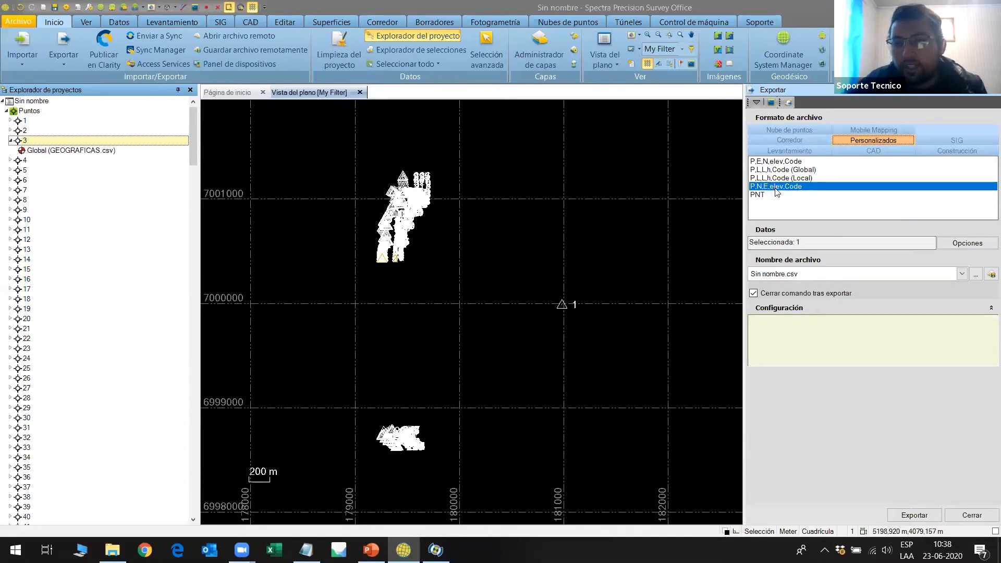
{"action": "left_click", "coordinate": [944, 245]}
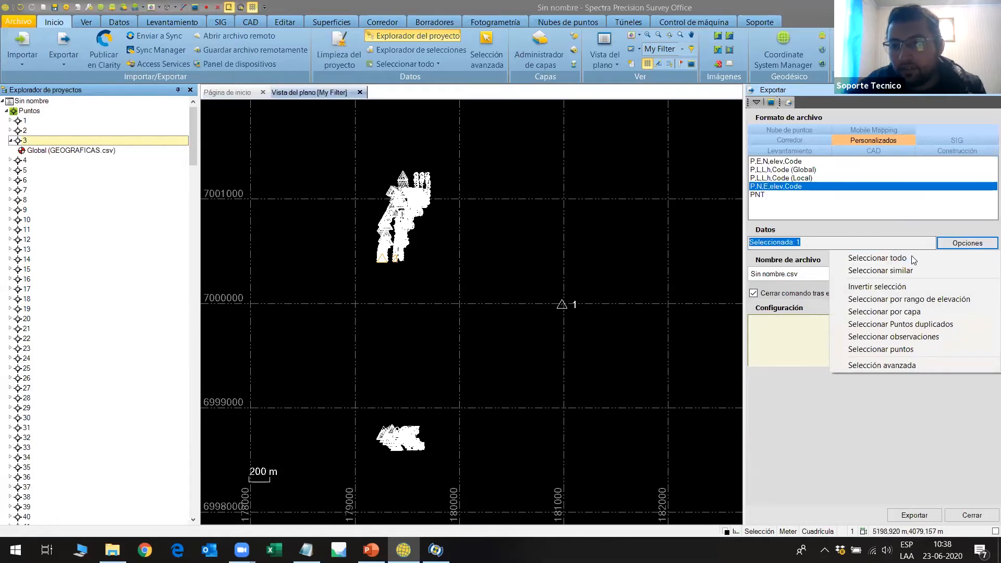
{"action": "left_click", "coordinate": [910, 255]}
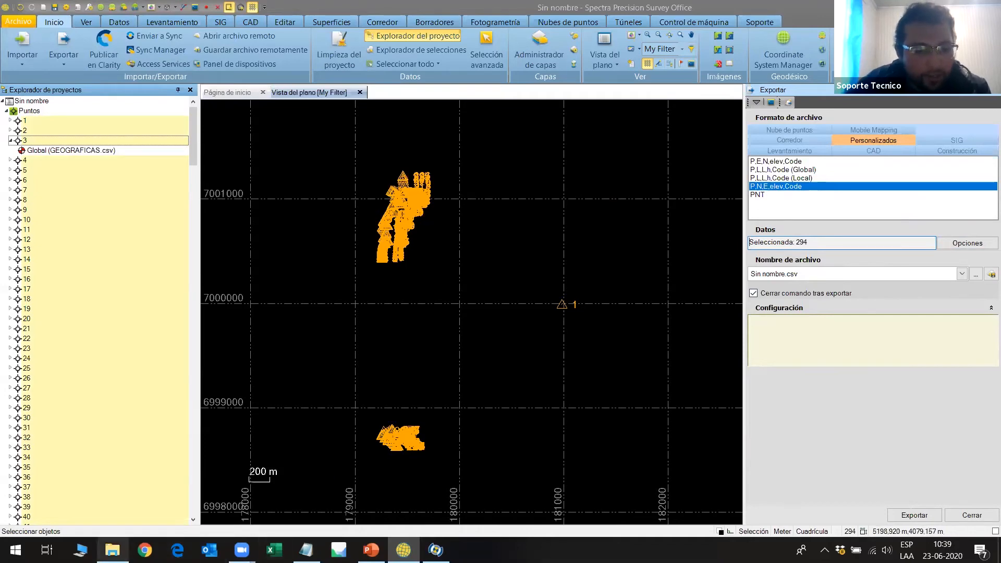
{"action": "left_click", "coordinate": [112, 550]}
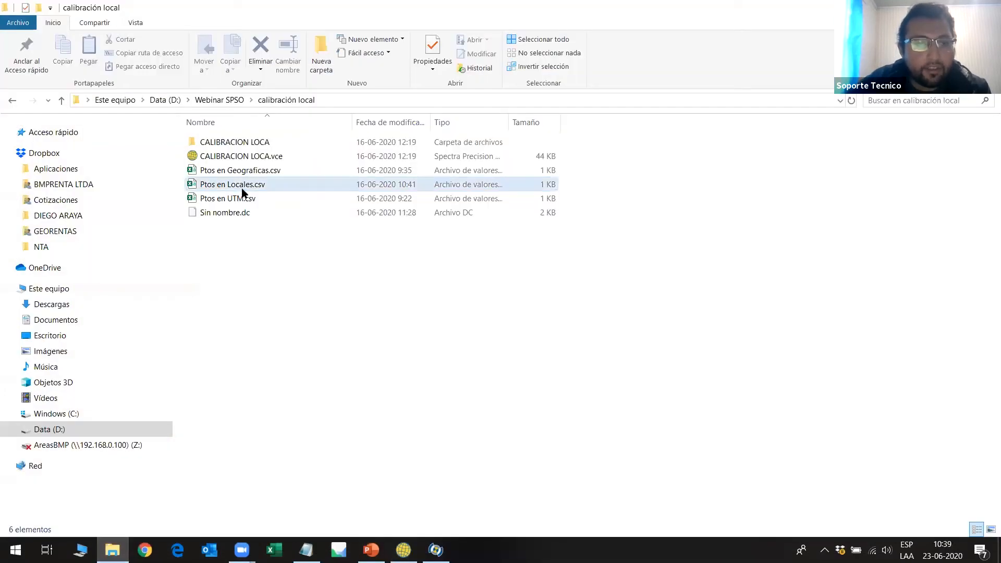
{"action": "left_click", "coordinate": [243, 186]}
{"action": "right_click", "coordinate": [243, 186]}
{"action": "left_click", "coordinate": [271, 193]}
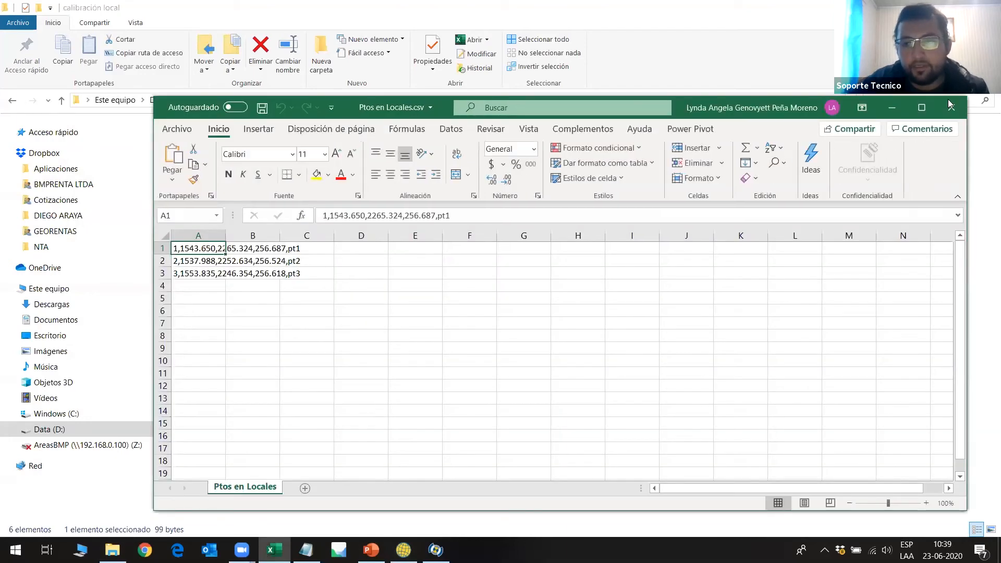
{"action": "left_click", "coordinate": [961, 108]}
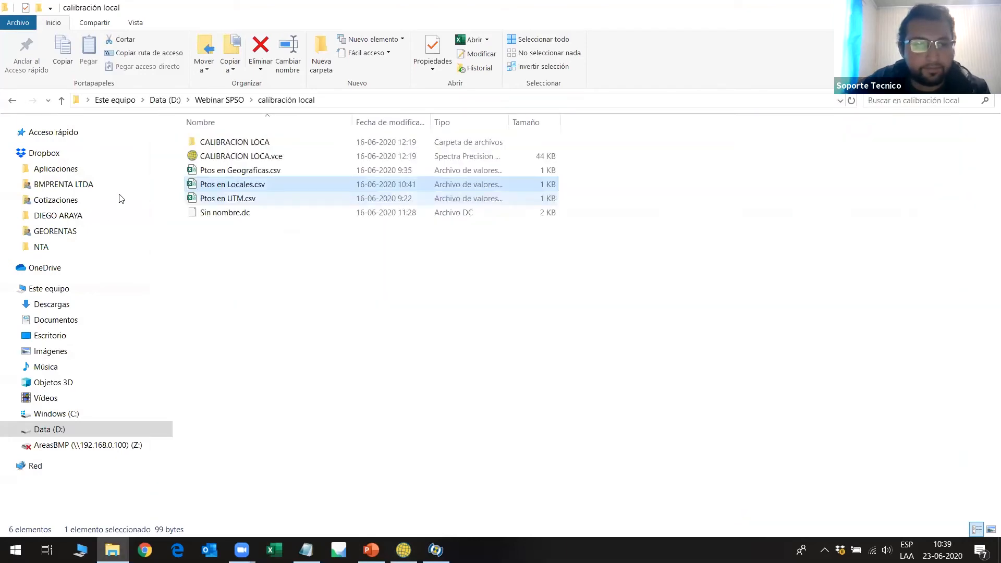
Open EN PLANAS PTL.csv from the PTL folder in Excel and examine its list of projected point coordinates.
{"action": "left_click", "coordinate": [13, 99]}
{"action": "double_click", "coordinate": [243, 153]}
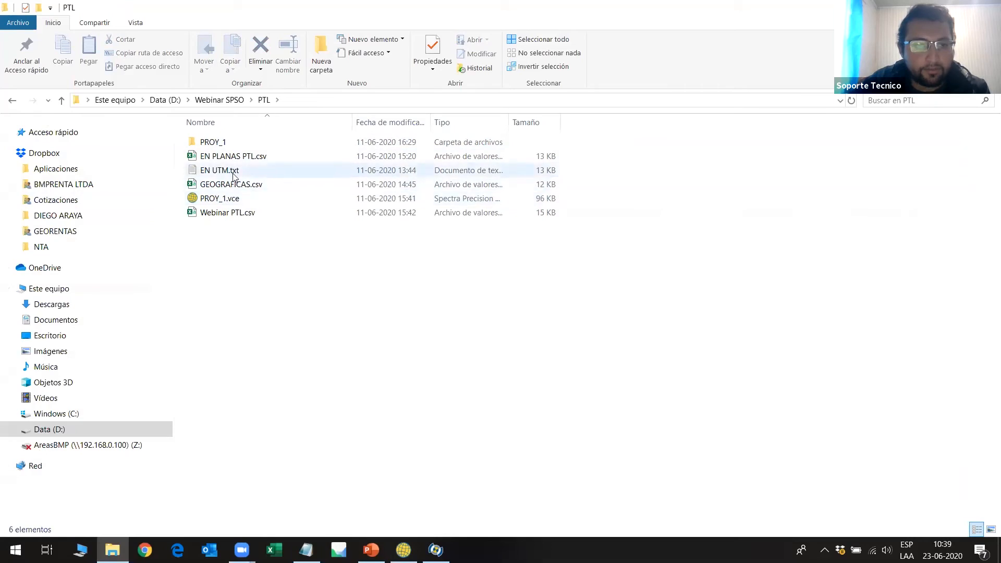
{"action": "right_click", "coordinate": [239, 160]}
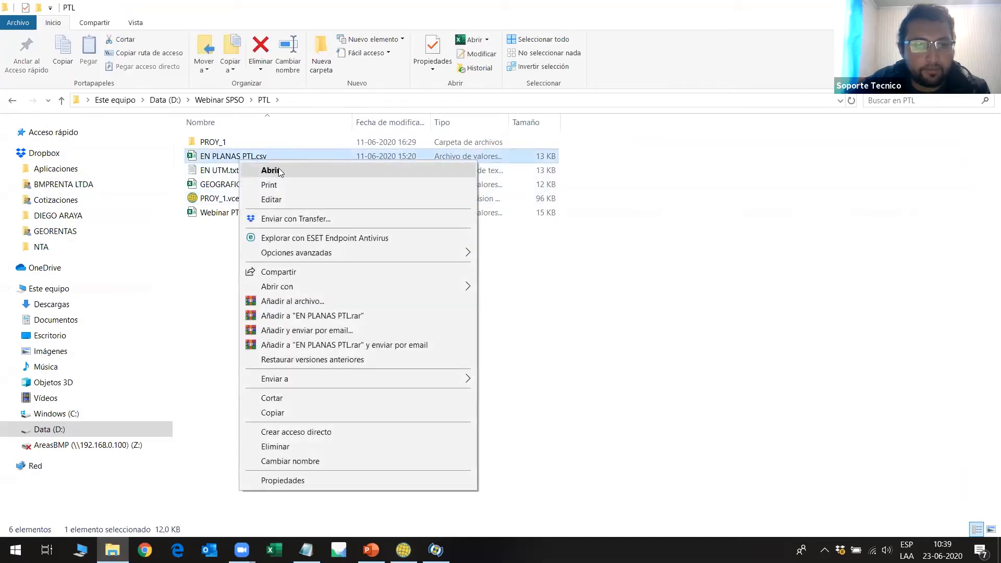
{"action": "left_click", "coordinate": [278, 168]}
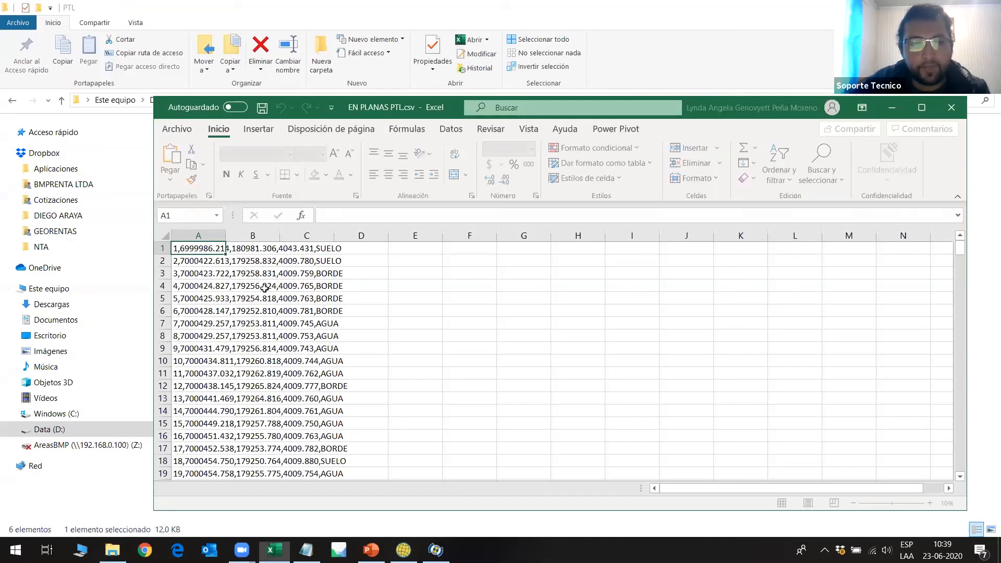
{"action": "scroll", "coordinate": [271, 290], "scroll_direction": "down", "scroll_amount": 2}
{"action": "scroll", "coordinate": [271, 290], "scroll_direction": "down", "scroll_amount": 10}
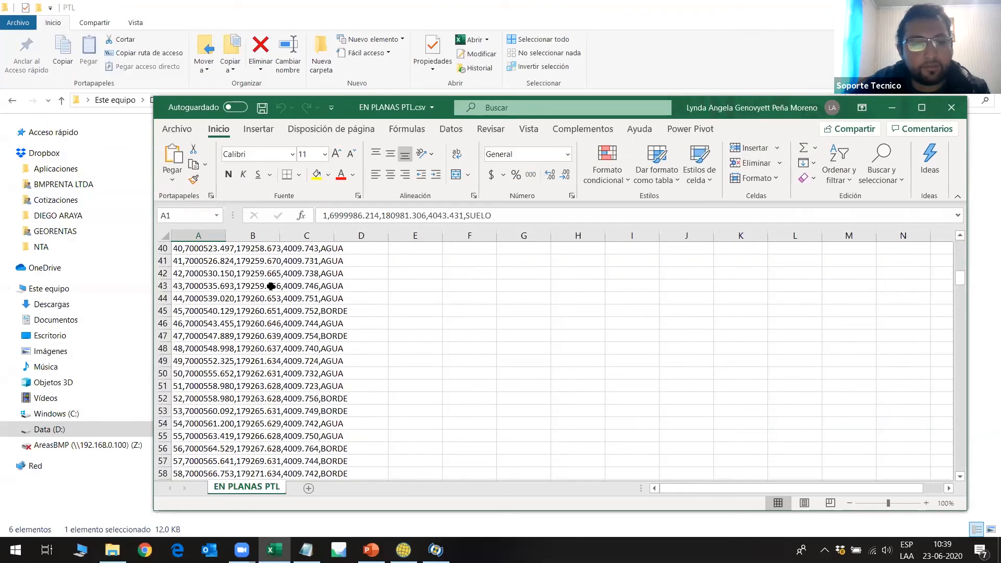
{"action": "scroll", "coordinate": [273, 285], "scroll_direction": "up", "scroll_amount": 12}
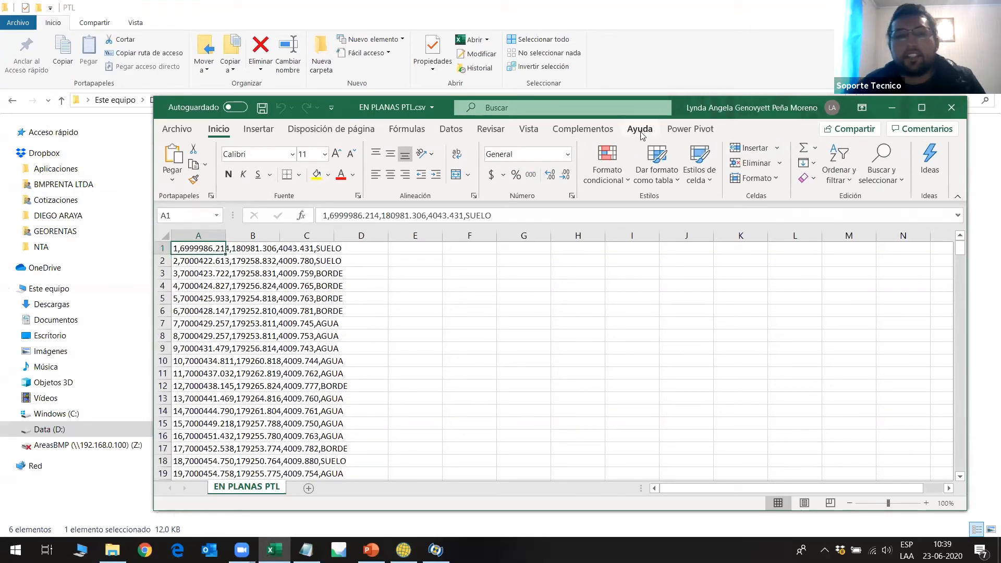
{"action": "left_click", "coordinate": [894, 112]}
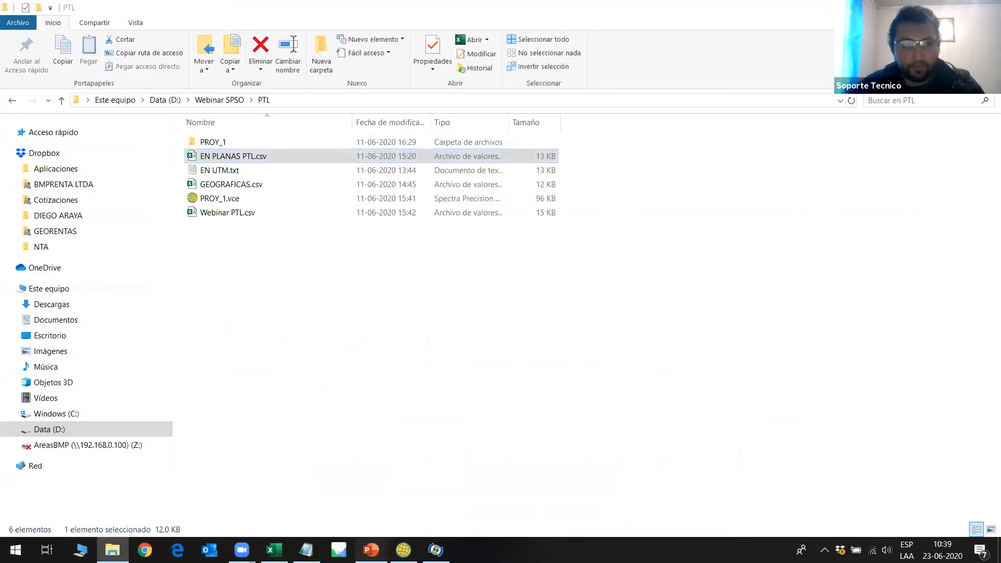
Switch to the PowerPoint presentation and start the slide show from slide 15, Calibración Local.
{"action": "left_click", "coordinate": [371, 550]}
{"action": "scroll", "coordinate": [117, 364], "scroll_direction": "down", "scroll_amount": 3}
{"action": "left_click", "coordinate": [117, 364]}
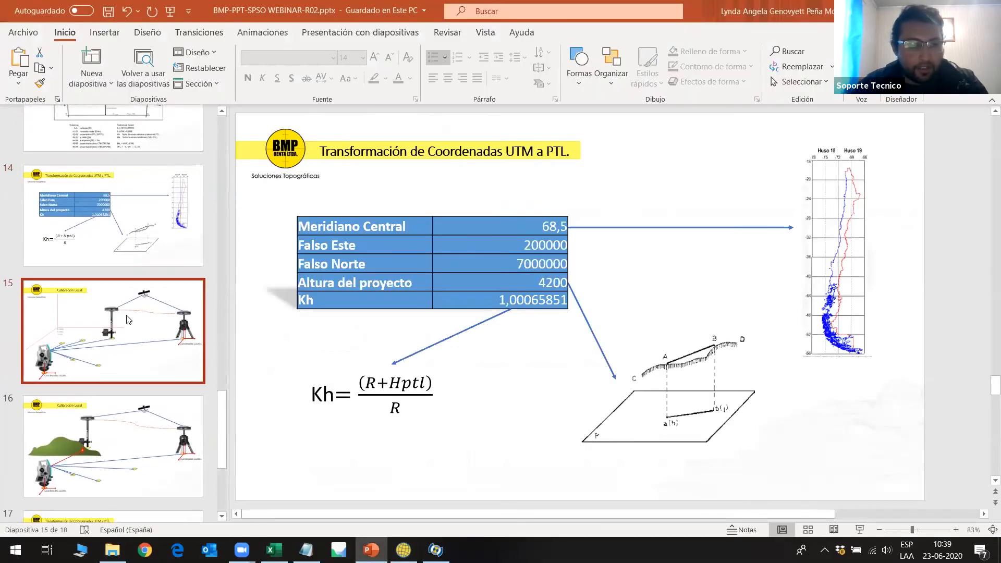
{"action": "left_click", "coordinate": [860, 530]}
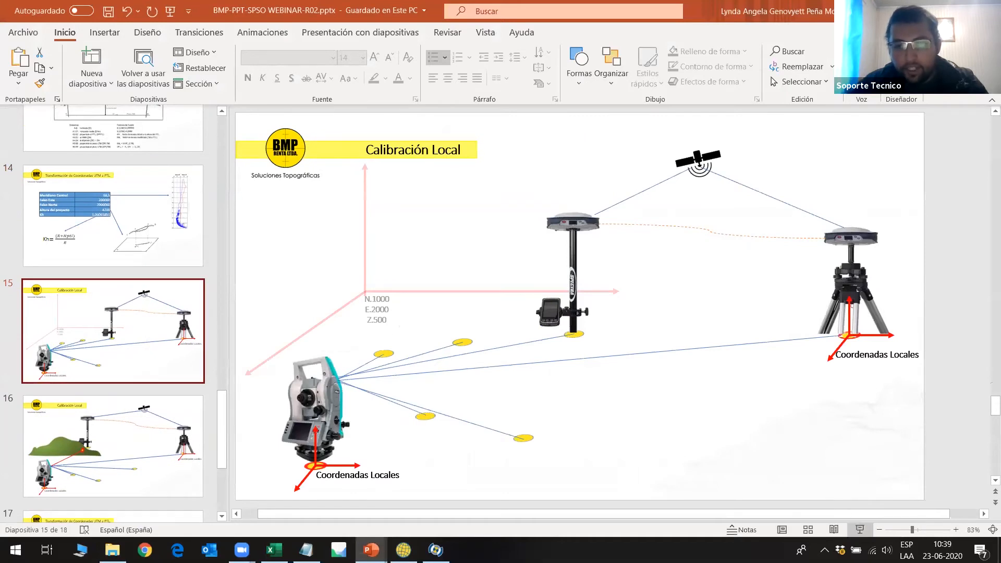
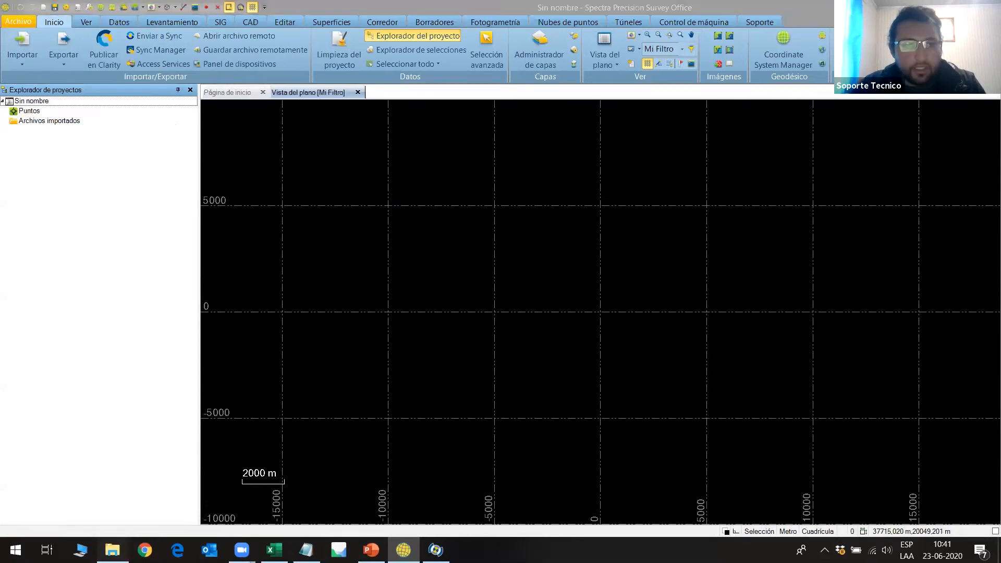
Open Ptos en Geograficas.csv from the calibración local folder in Excel and close EN PLANAS PTL.csv.
{"action": "left_click", "coordinate": [12, 102]}
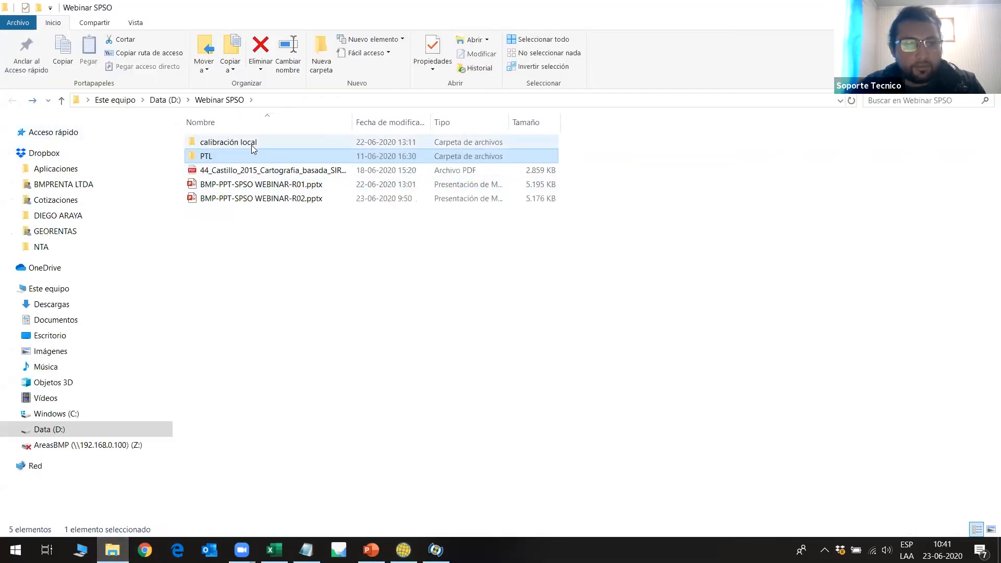
{"action": "double_click", "coordinate": [253, 143]}
{"action": "right_click", "coordinate": [252, 171]}
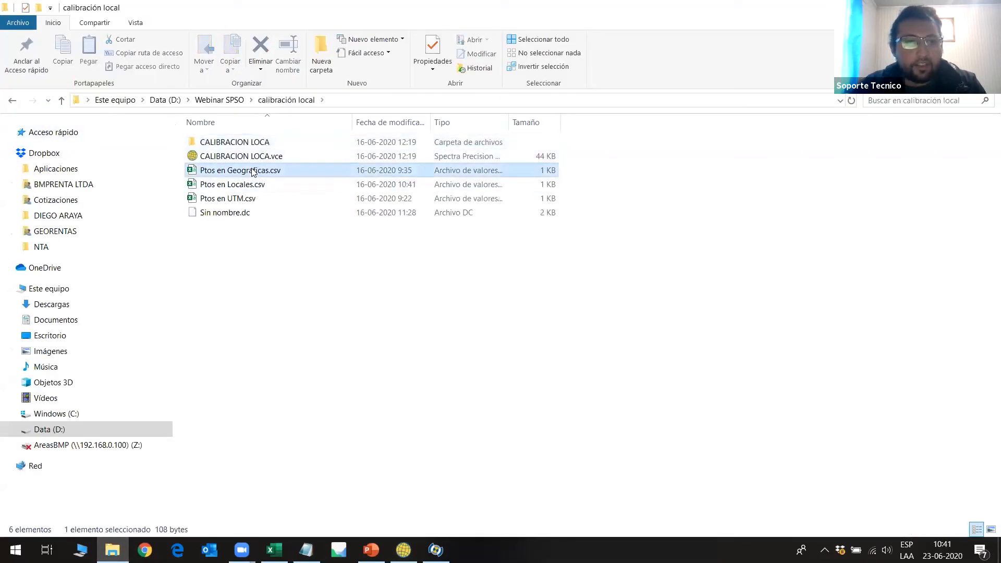
{"action": "left_click", "coordinate": [284, 175]}
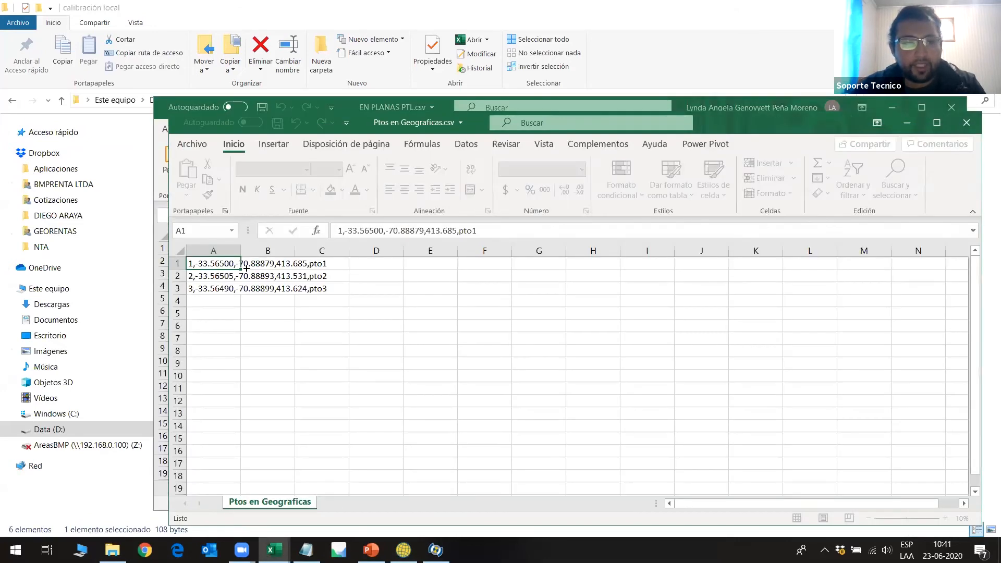
{"action": "left_click", "coordinate": [951, 106]}
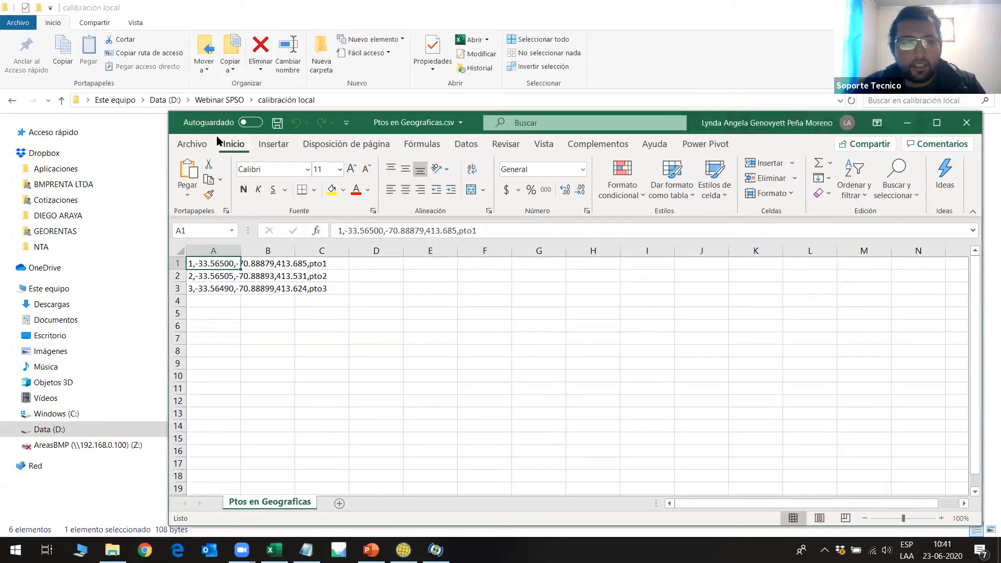
Open Ptos en Locales.csv from the calibración local folder to view the local coordinates of the three points.
{"action": "left_click", "coordinate": [907, 122]}
{"action": "left_click", "coordinate": [239, 185]}
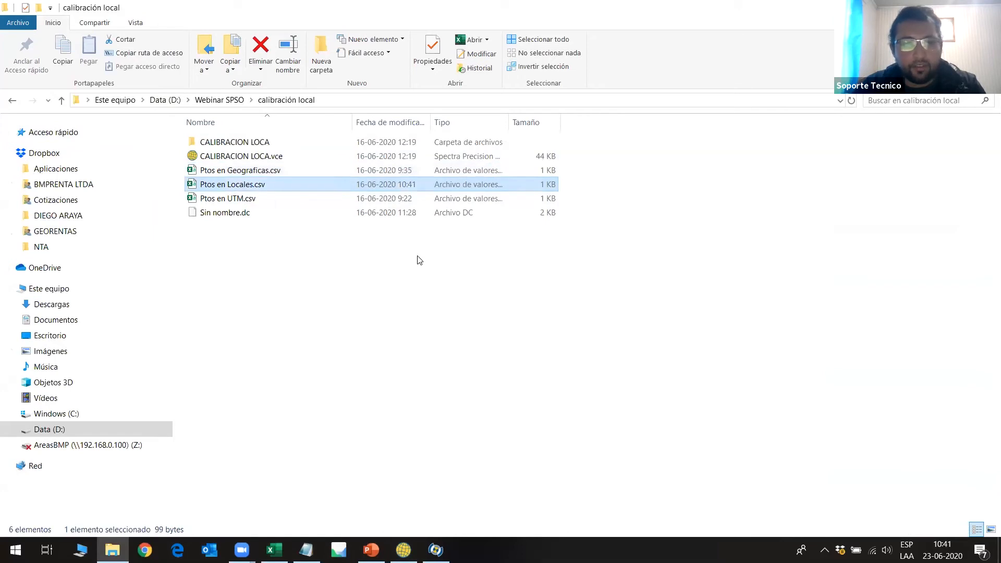
{"action": "key", "text": "Return"}
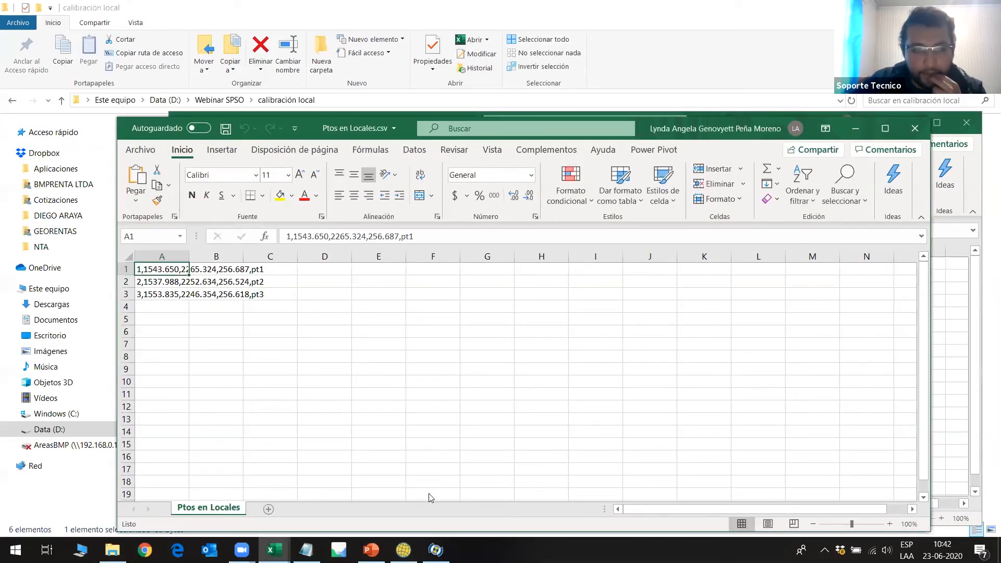
Switch to Spectra Precision Survey Office and test the P,L,L,h,Code (Global) definition in the custom import format editor.
{"action": "left_click", "coordinate": [403, 550]}
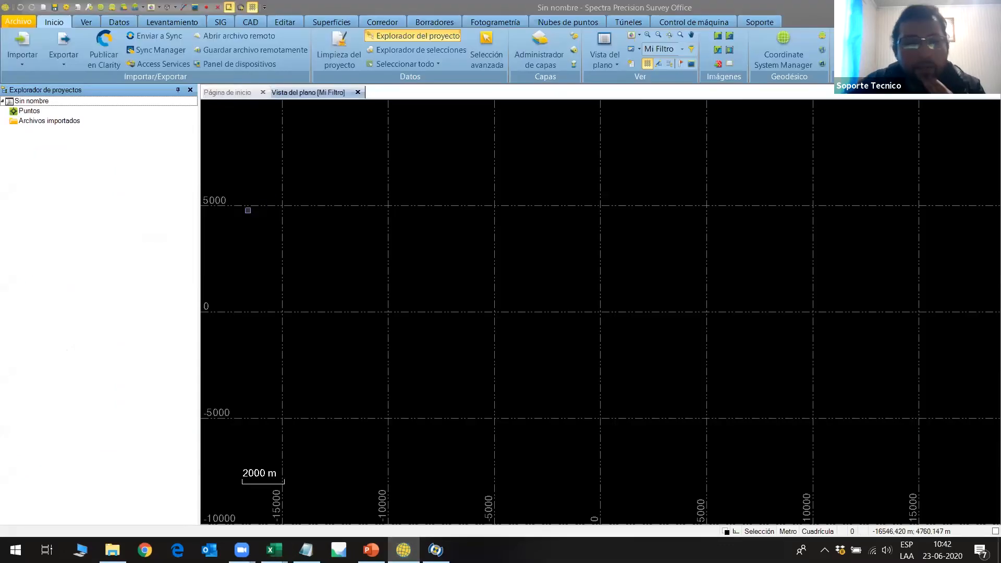
{"action": "left_click", "coordinate": [21, 64]}
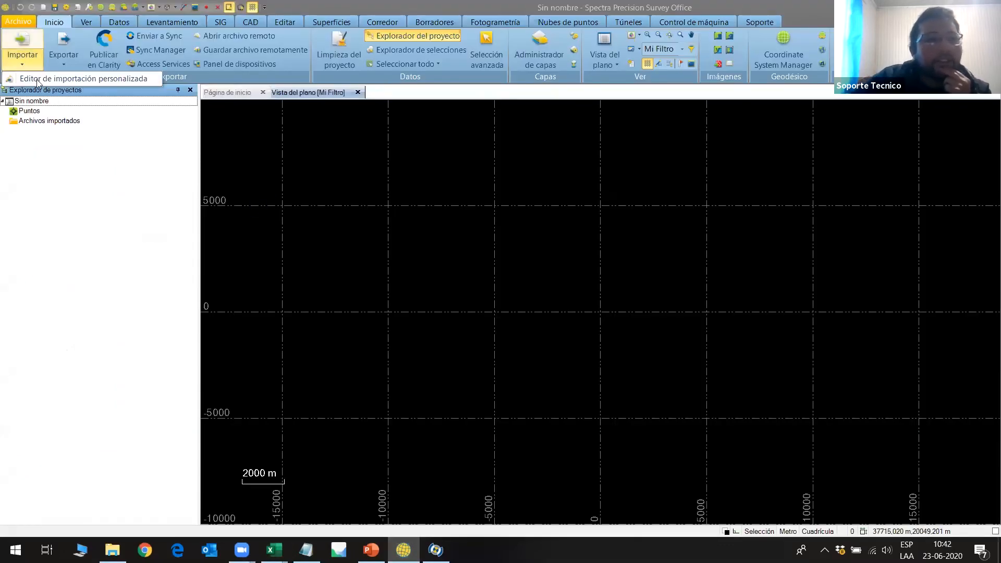
{"action": "left_click", "coordinate": [35, 79]}
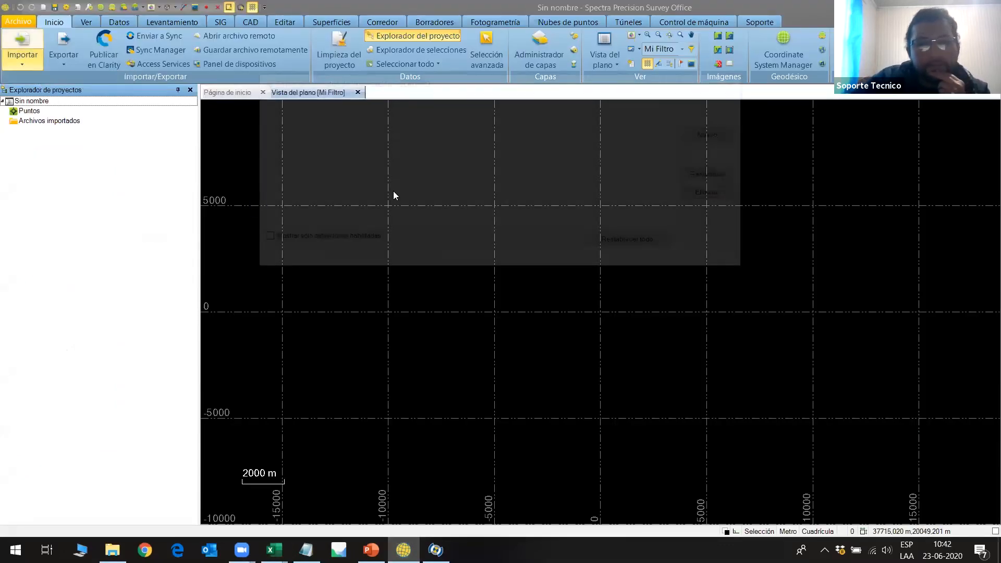
{"action": "left_click_drag", "start_coordinate": [674, 151], "coordinate": [669, 190]}
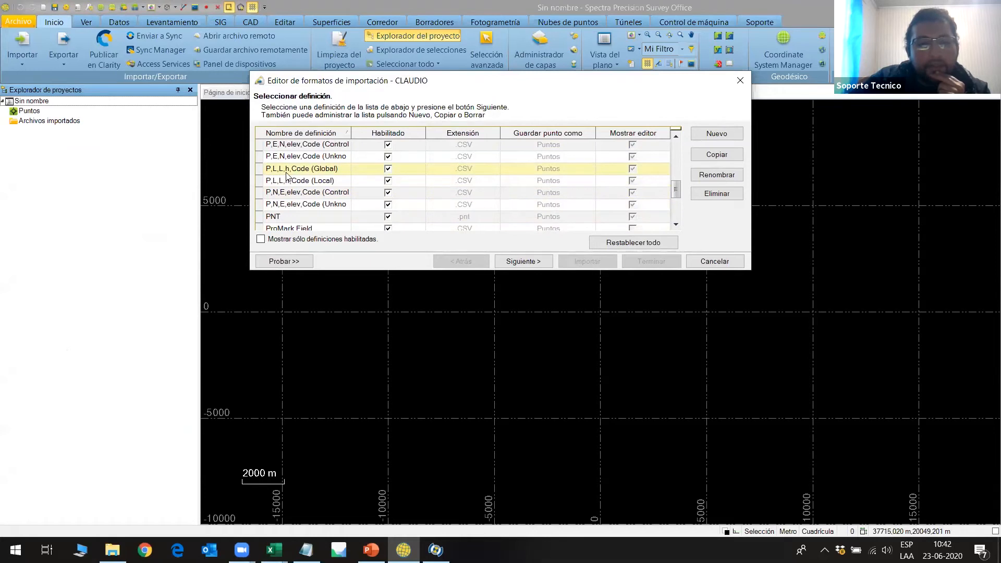
{"action": "left_click", "coordinate": [264, 172]}
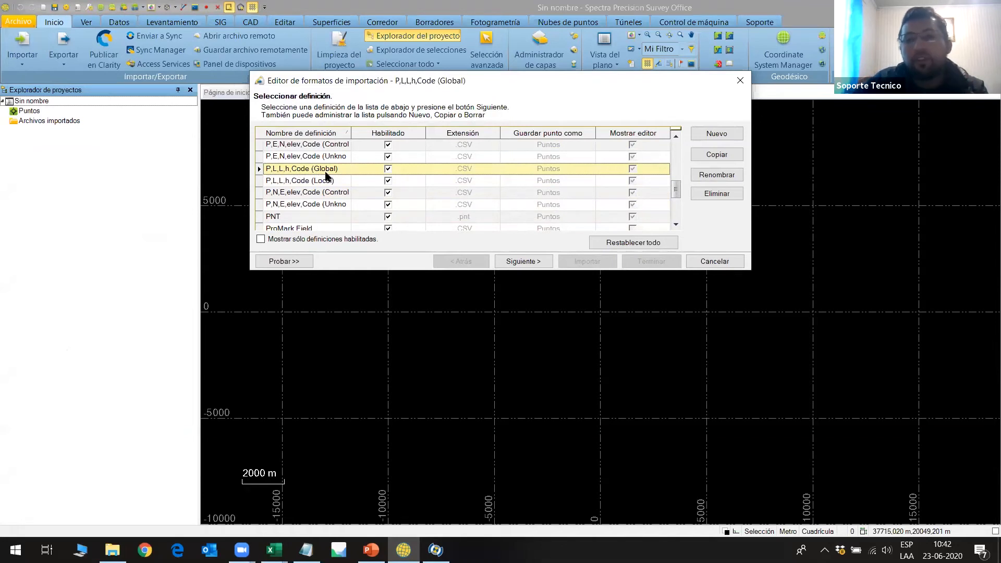
{"action": "left_click", "coordinate": [297, 262]}
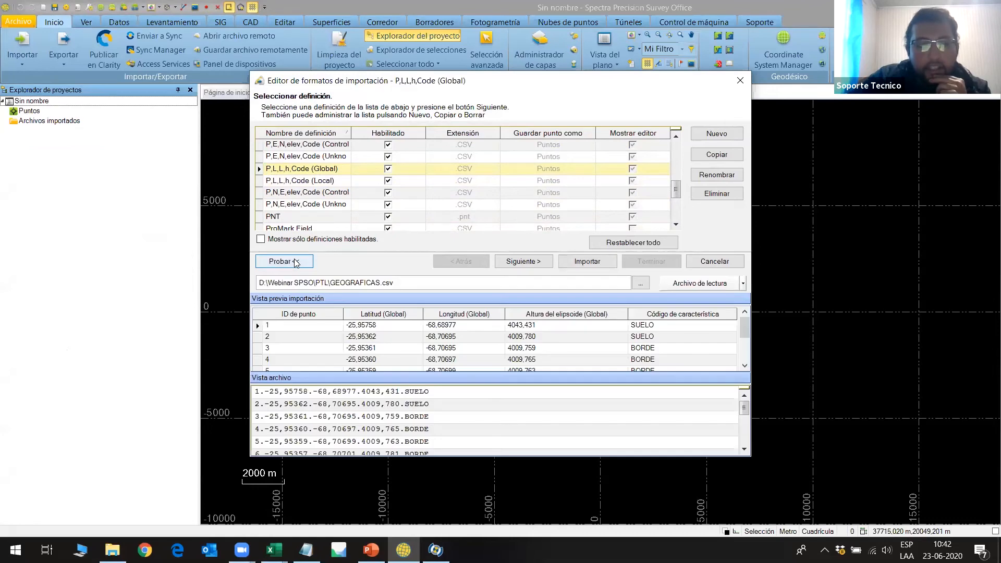
Try to load Ptos en Geograficas.csv from the calibración local folder as the import file.
{"action": "left_click", "coordinate": [641, 283]}
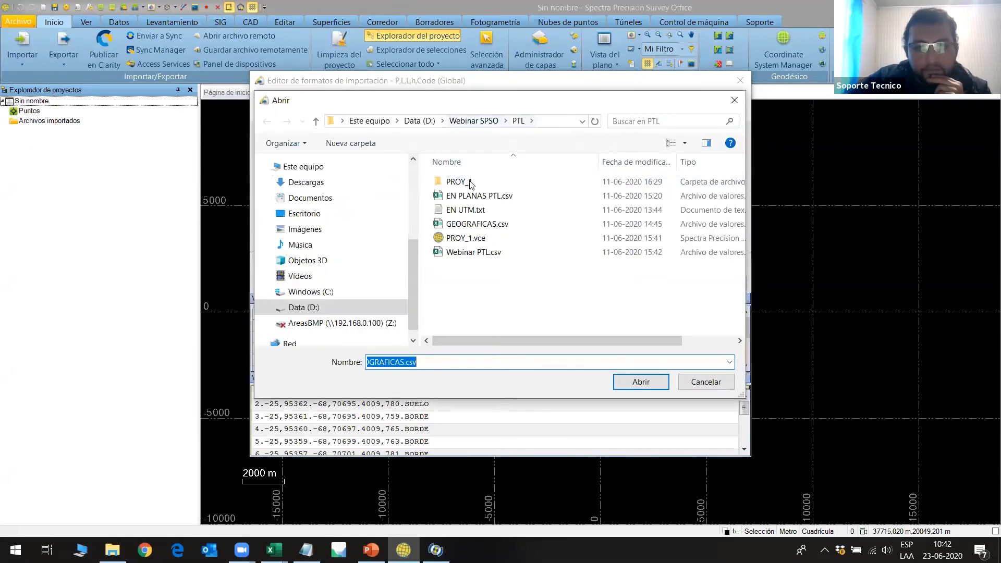
{"action": "left_click", "coordinate": [474, 121]}
{"action": "double_click", "coordinate": [465, 205]}
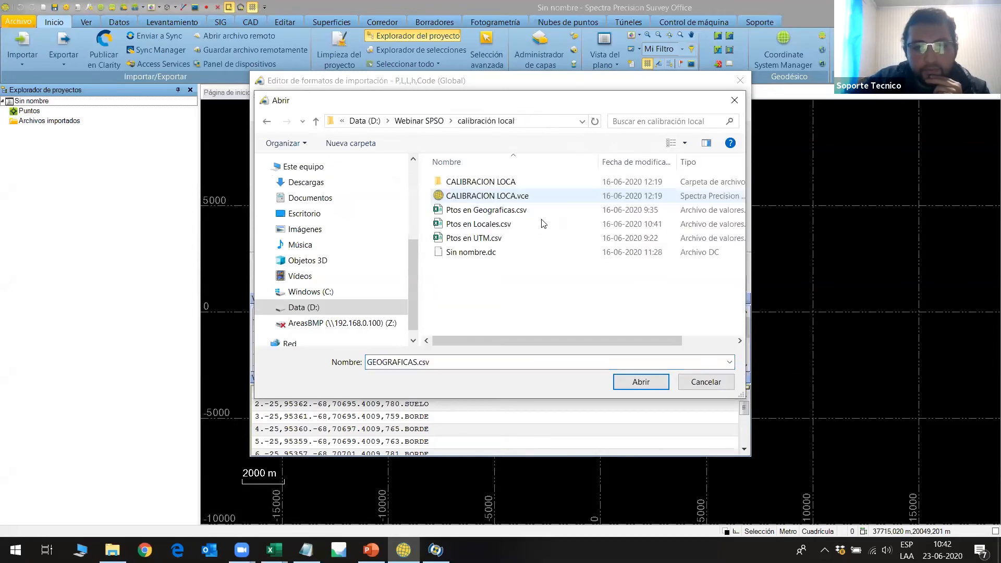
{"action": "left_click", "coordinate": [486, 210]}
{"action": "left_click", "coordinate": [621, 384]}
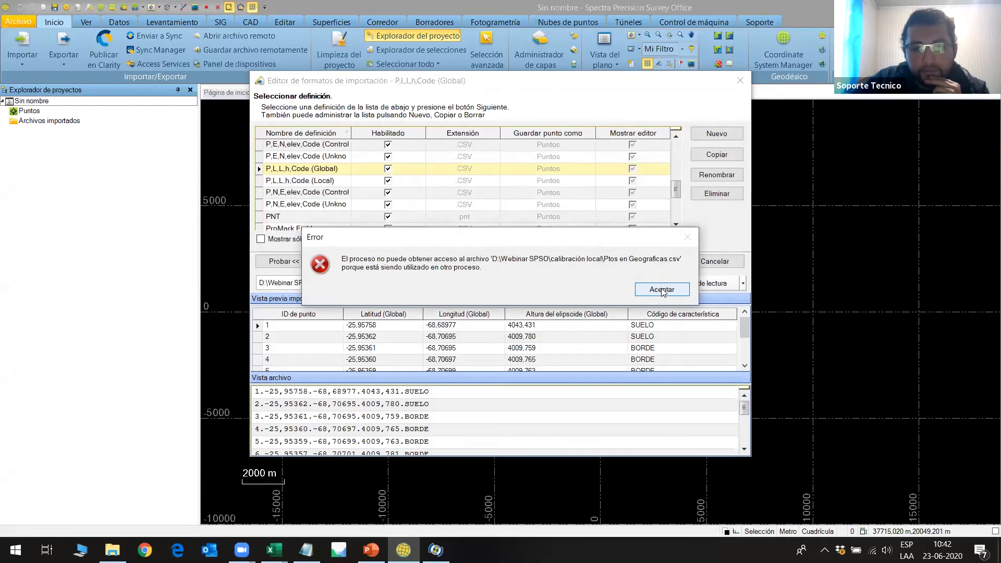
{"action": "left_click", "coordinate": [662, 289]}
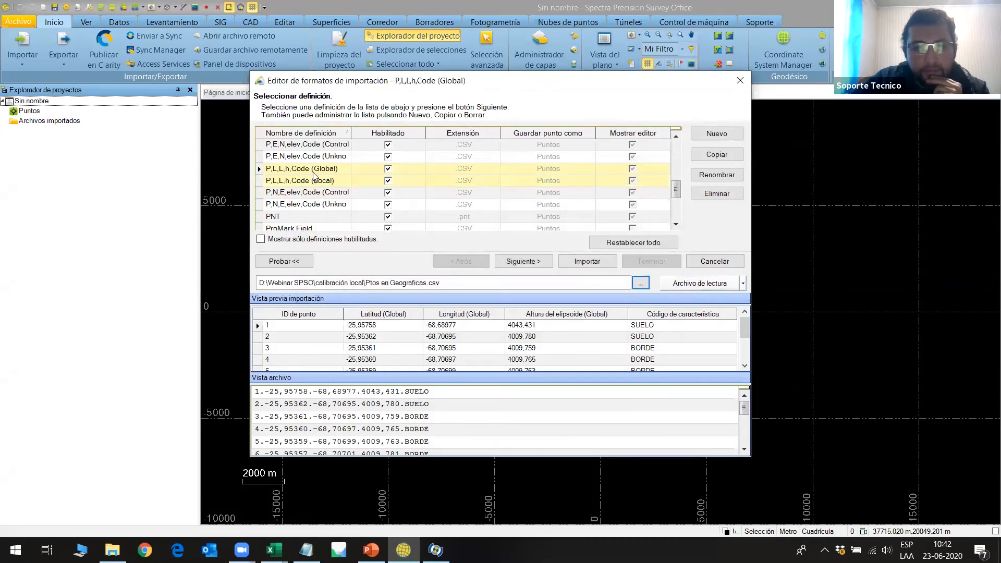
Close both point files in Excel and load Ptos en Geograficas.csv into the import editor again.
{"action": "left_click", "coordinate": [274, 550]}
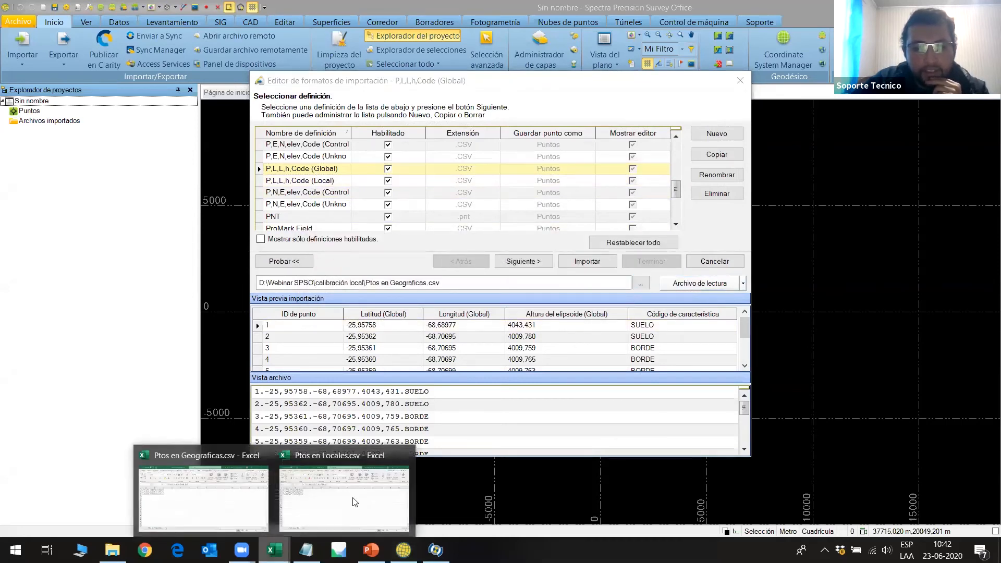
{"action": "left_click", "coordinate": [411, 451]}
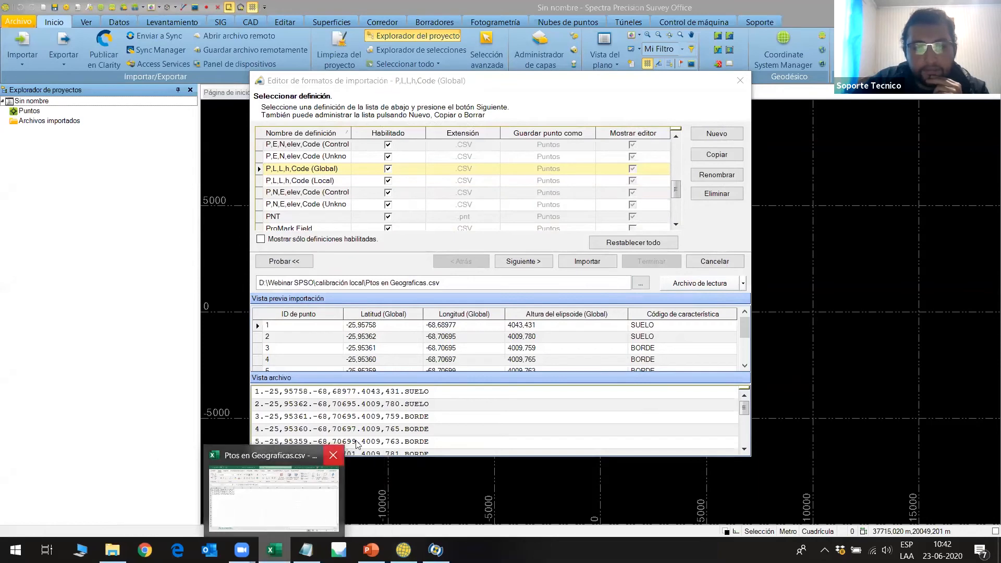
{"action": "mouse_move", "coordinate": [334, 455]}
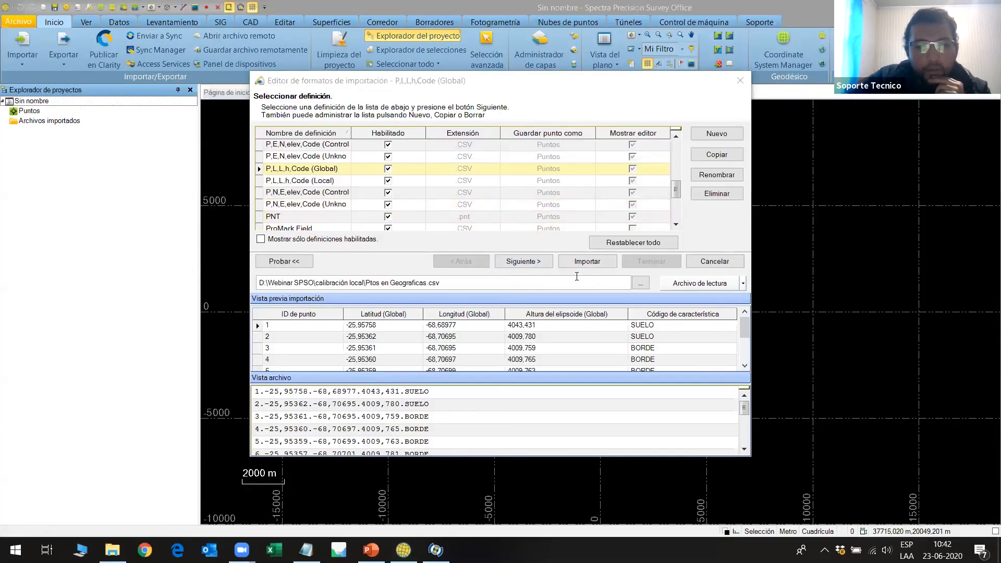
{"action": "left_click", "coordinate": [640, 283]}
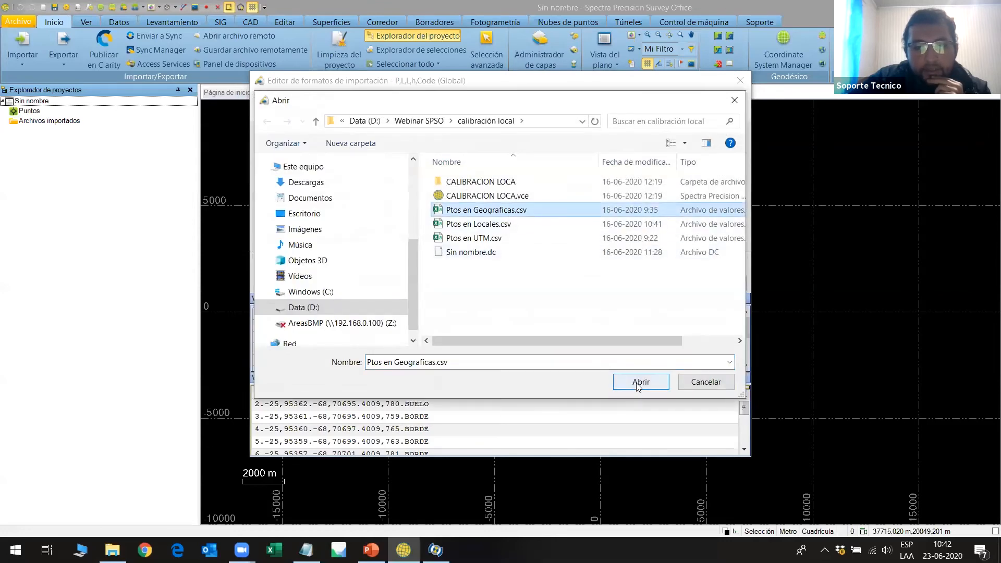
{"action": "left_click", "coordinate": [639, 382]}
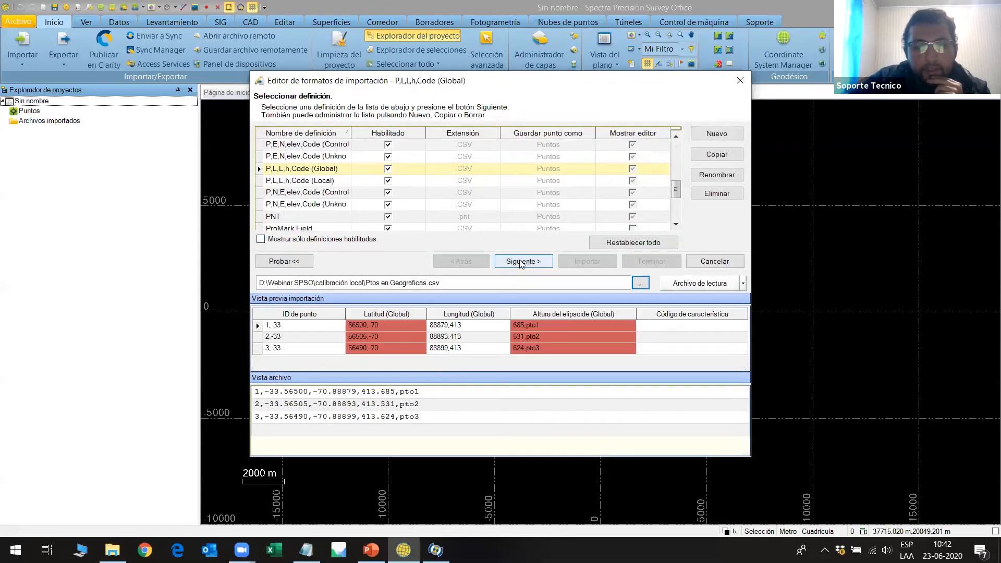
Set the delimiter of the delimited P,L,L,h,Code (Global) definition to a comma and continue to its fields.
{"action": "left_click", "coordinate": [521, 260]}
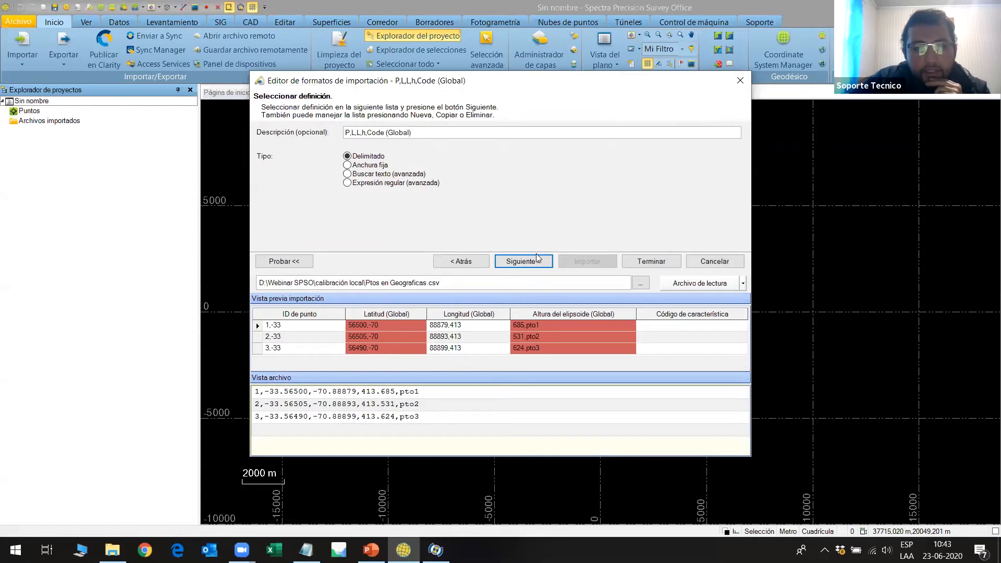
{"action": "left_click", "coordinate": [537, 260]}
{"action": "left_click", "coordinate": [446, 136]}
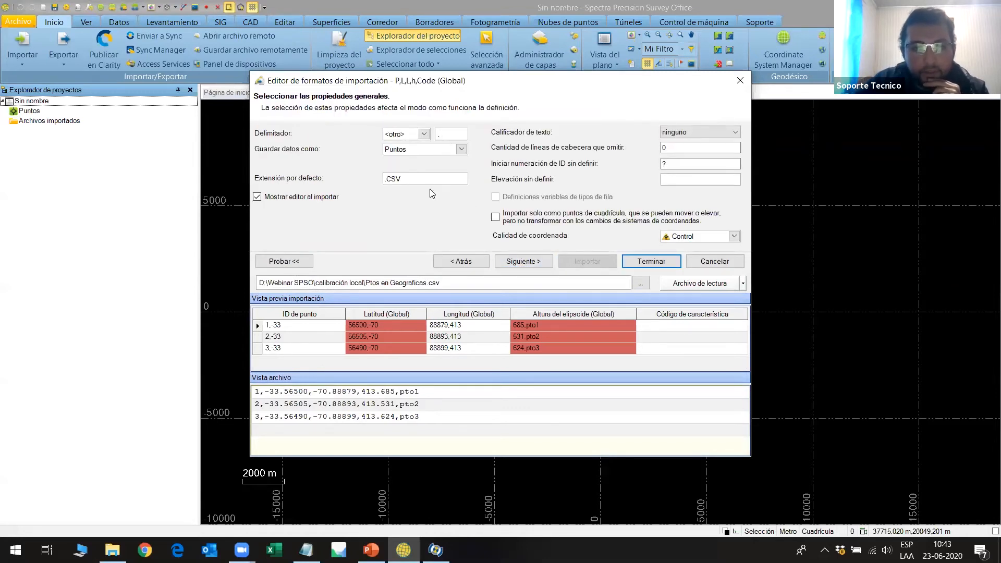
{"action": "left_click", "coordinate": [521, 261]}
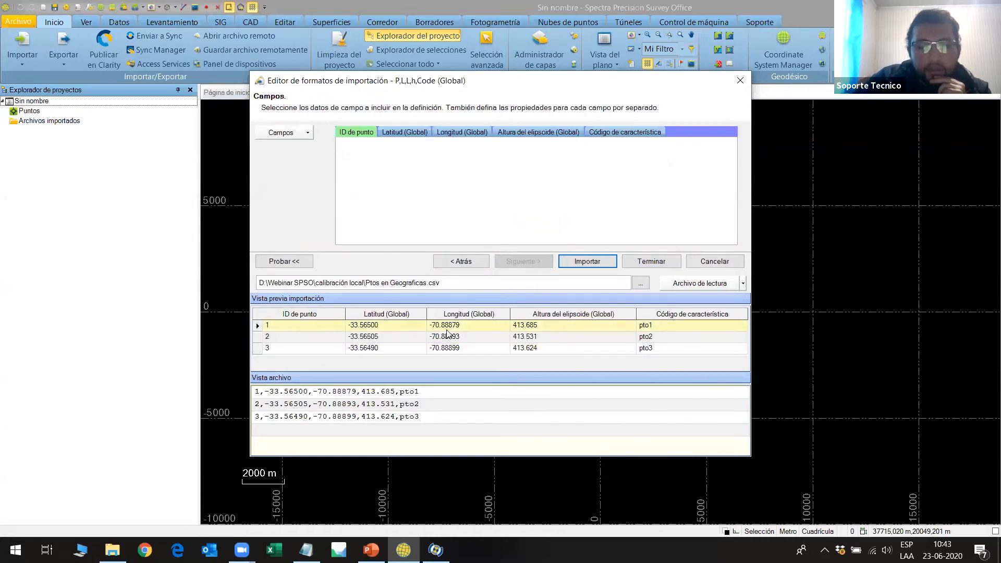
Check the latitude, longitude and ellipsoid height field units, and import the points while saving the definition changes.
{"action": "left_click", "coordinate": [411, 135]}
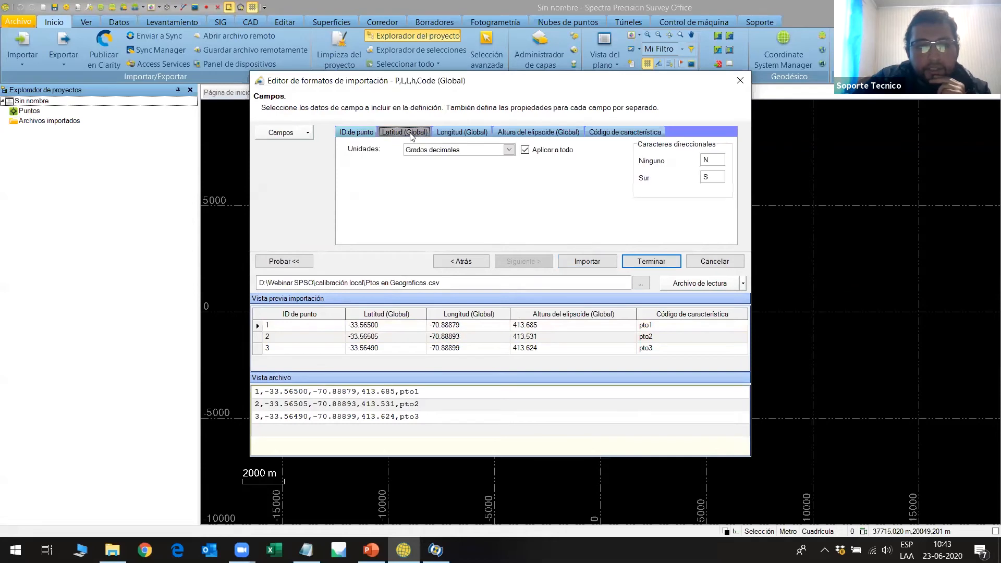
{"action": "left_click", "coordinate": [462, 133]}
{"action": "left_click", "coordinate": [523, 134]}
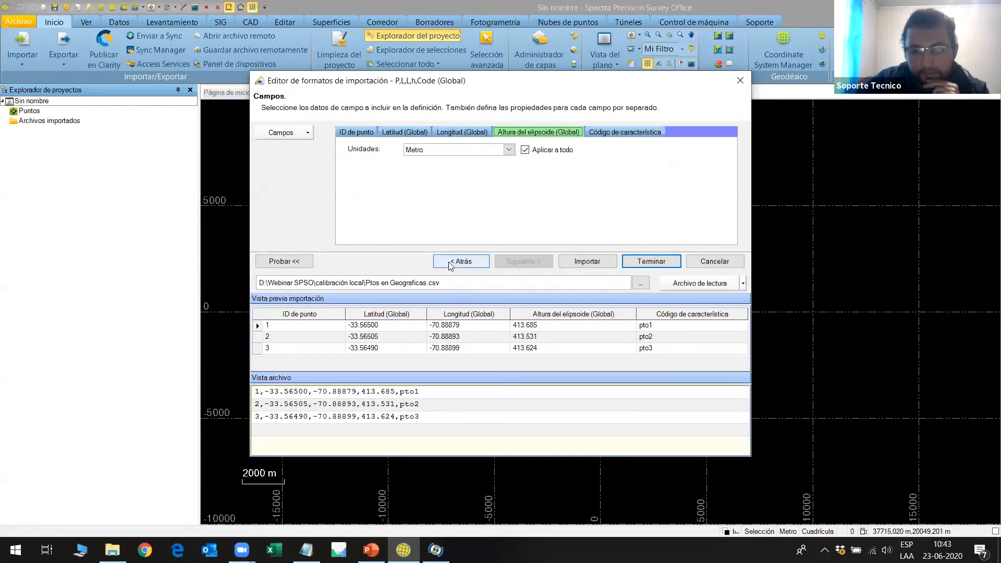
{"action": "left_click", "coordinate": [588, 262]}
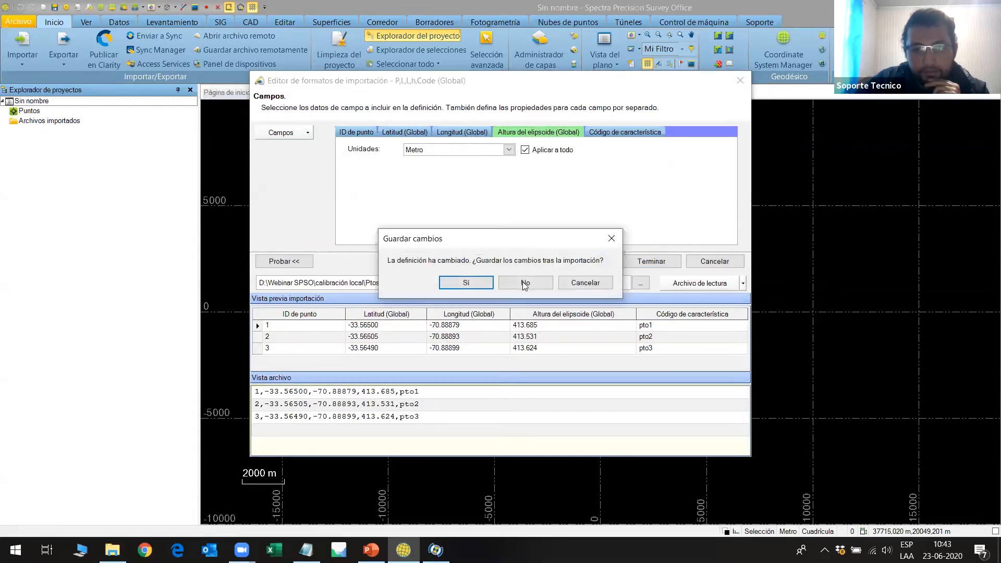
{"action": "left_click", "coordinate": [477, 281]}
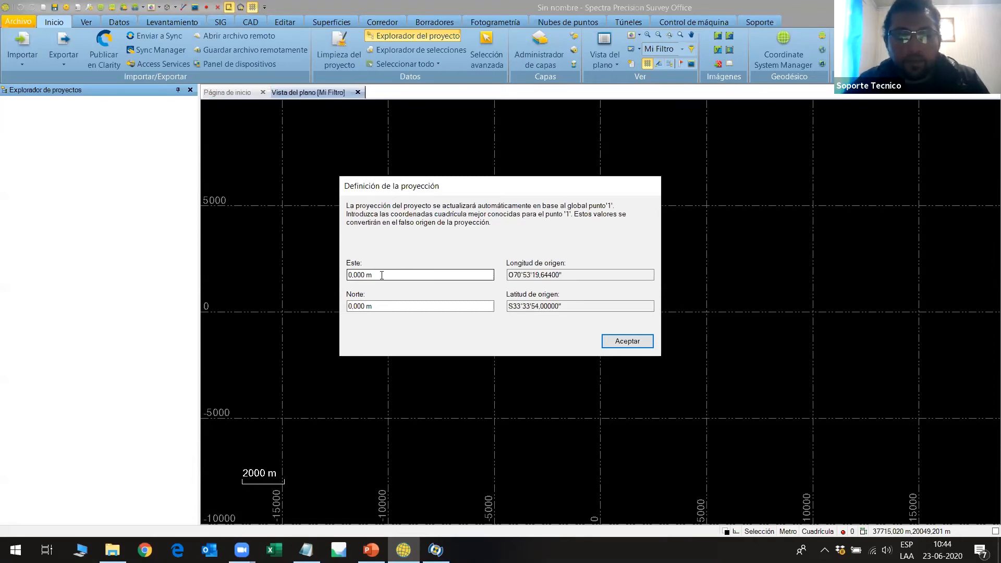
Copy 1543,650 from listos.txt and enter it as the Norte coordinate of point 1 in the projection definition.
{"action": "left_click", "coordinate": [306, 550]}
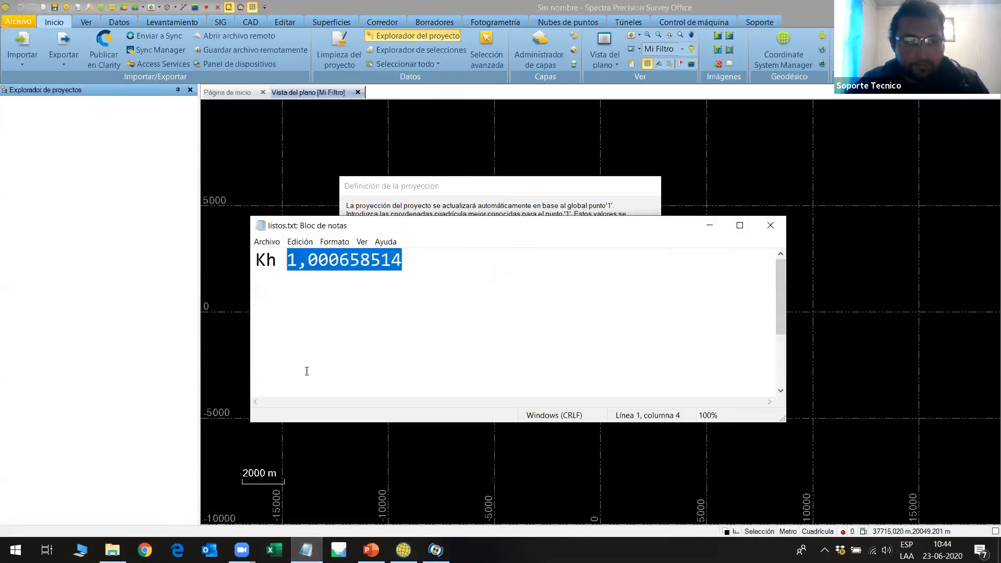
{"action": "scroll", "coordinate": [334, 341], "scroll_direction": "down", "scroll_amount": 3}
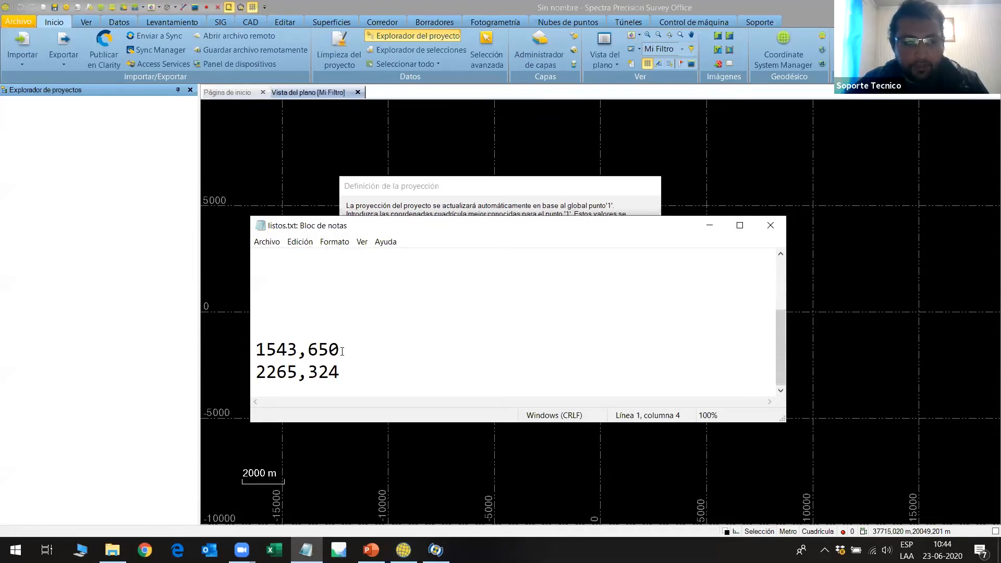
{"action": "left_click_drag", "start_coordinate": [342, 351], "coordinate": [255, 349]}
{"action": "right_click", "coordinate": [272, 350]}
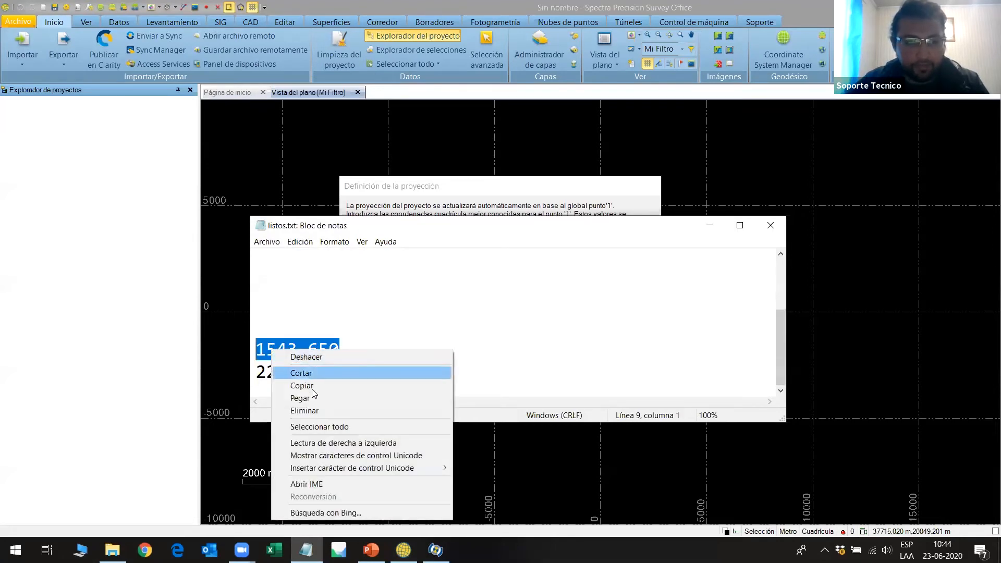
{"action": "left_click", "coordinate": [279, 386]}
{"action": "left_click", "coordinate": [709, 225]}
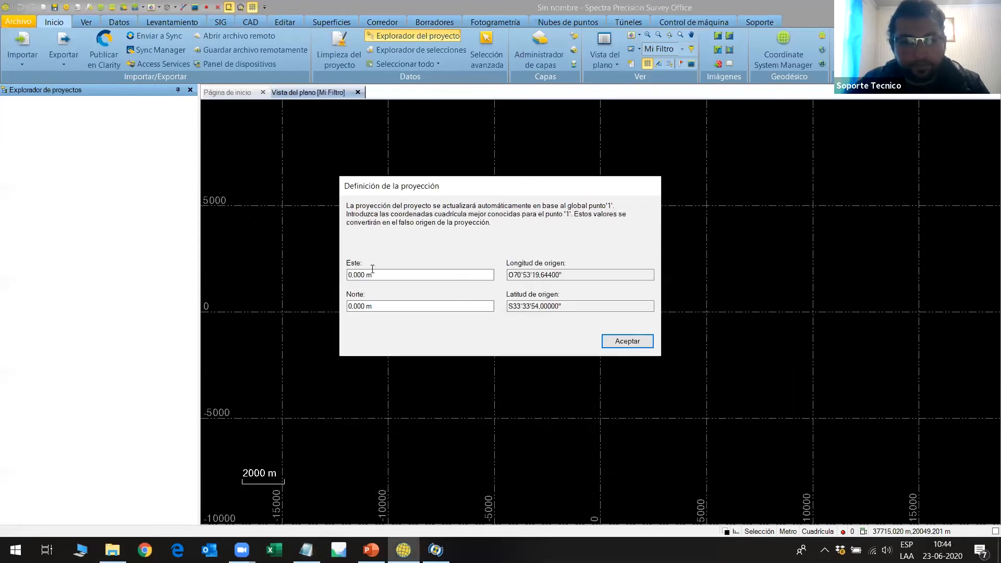
{"action": "left_click", "coordinate": [384, 306]}
{"action": "key", "text": "BackSpace"}
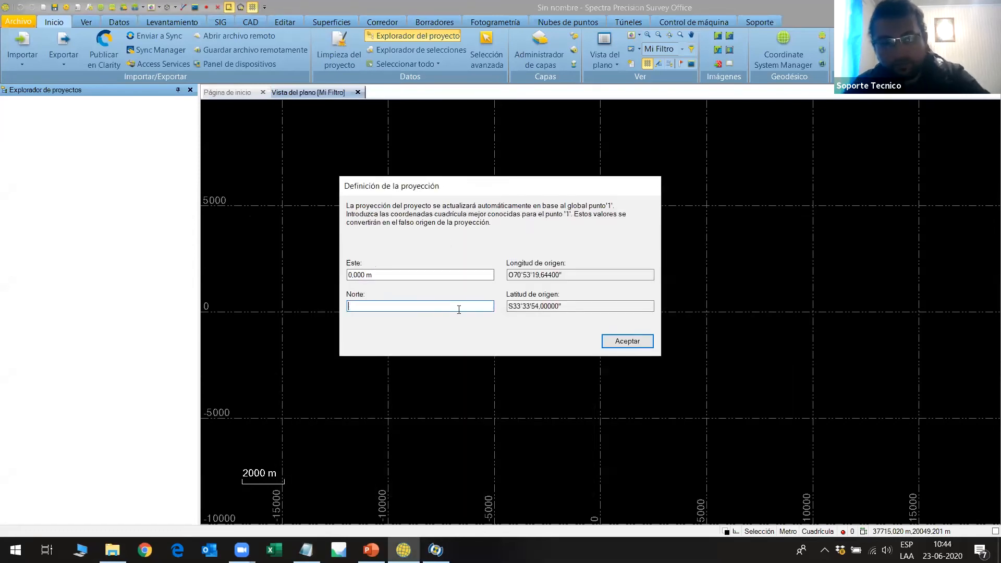
{"action": "key", "text": "ctrl+v"}
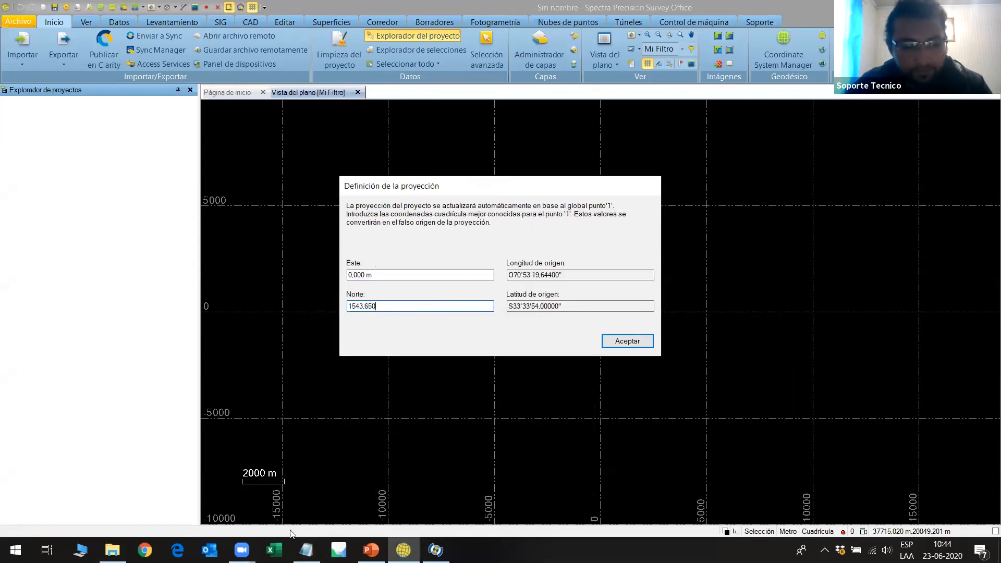
Copy 2265,324 from listos.txt, enter it as the Este coordinate of point 1, and accept the projection definition.
{"action": "left_click", "coordinate": [306, 550]}
{"action": "left_click_drag", "start_coordinate": [341, 371], "coordinate": [256, 373]}
{"action": "right_click", "coordinate": [283, 377]}
{"action": "left_click", "coordinate": [314, 239]}
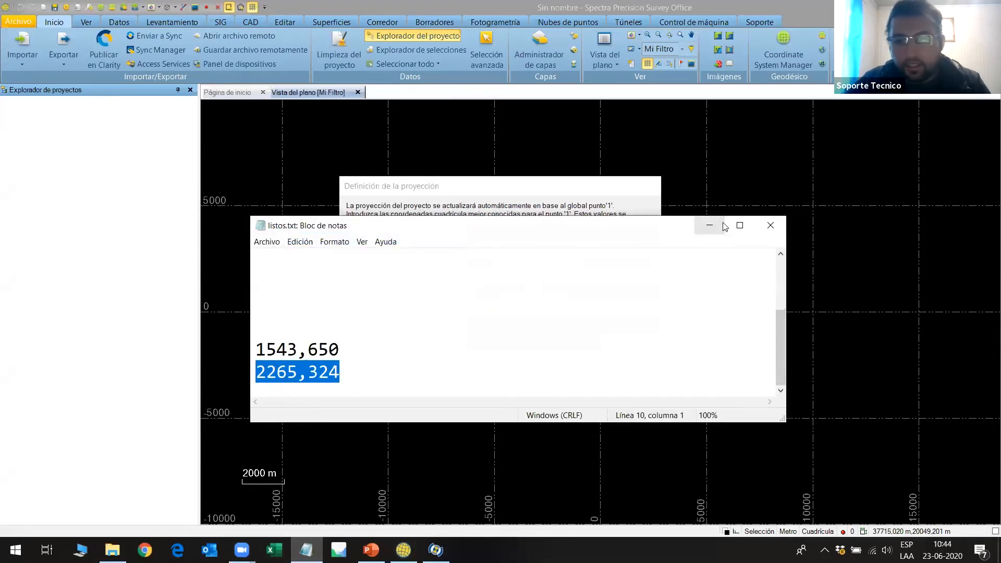
{"action": "left_click", "coordinate": [709, 227]}
{"action": "left_click_drag", "start_coordinate": [379, 276], "coordinate": [344, 276]}
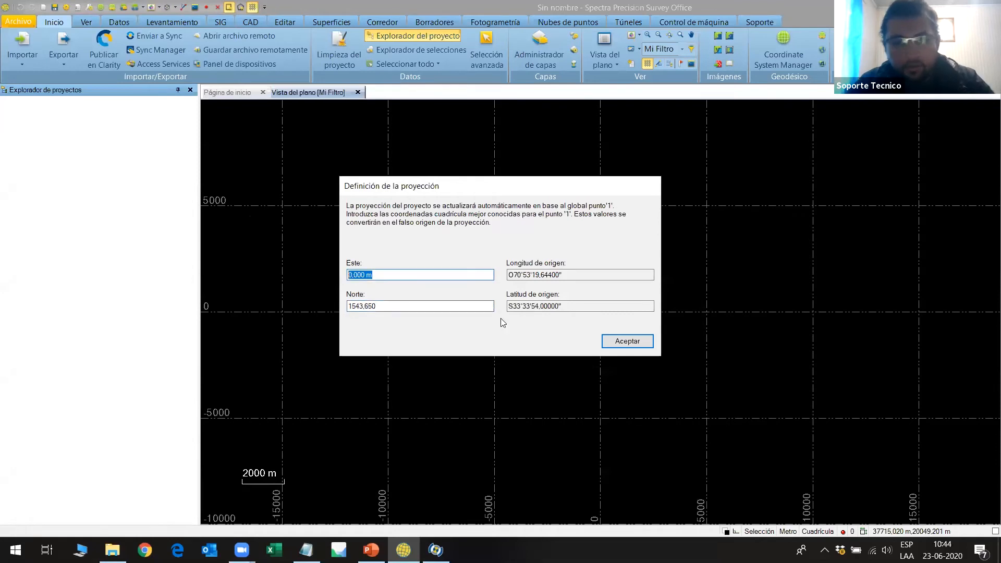
{"action": "key", "text": "Delete"}
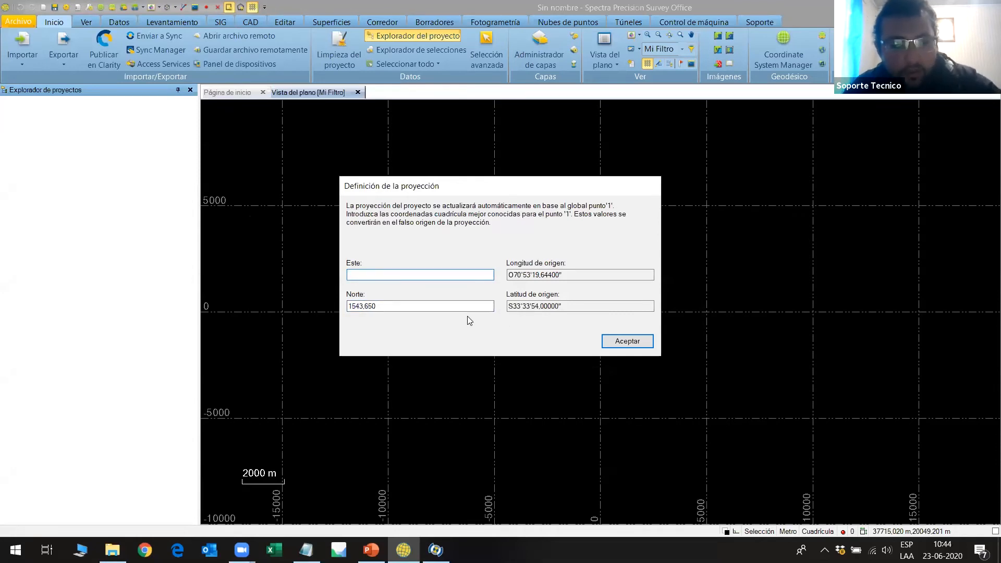
{"action": "key", "text": "ctrl+v"}
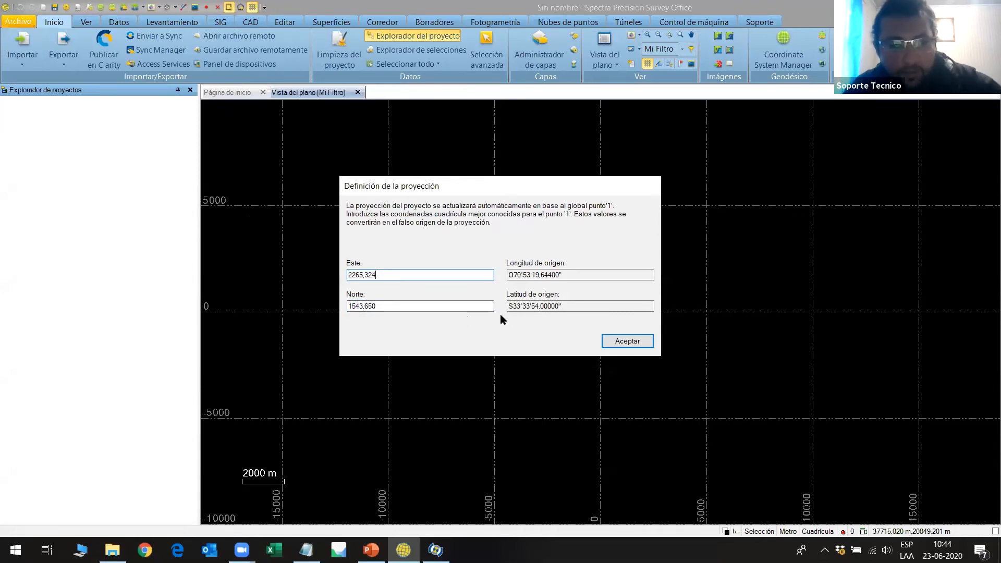
{"action": "left_click", "coordinate": [628, 342]}
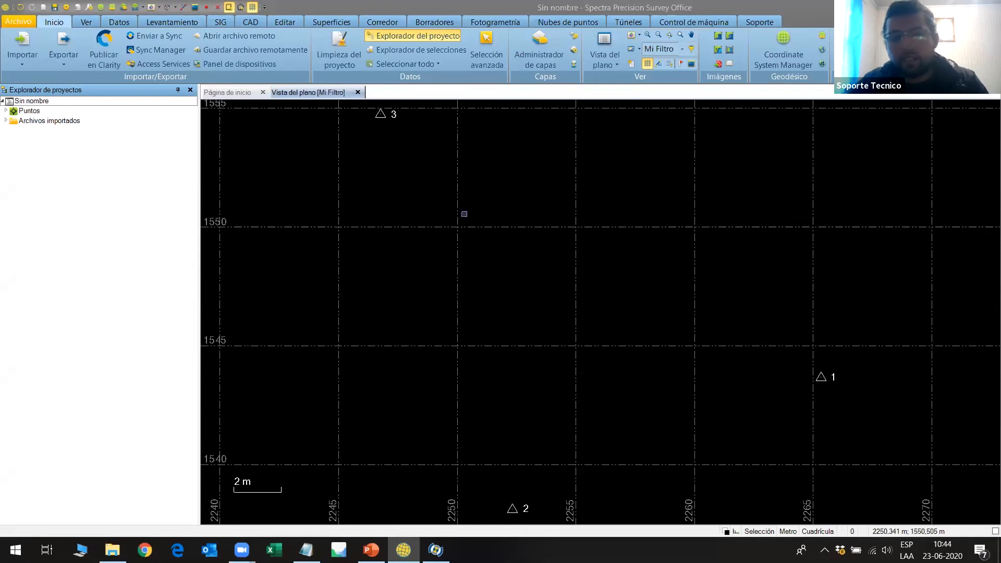
Open the custom import format editor and select the P,N,E,elev,Code (Unknown) definition.
{"action": "left_click", "coordinate": [23, 69]}
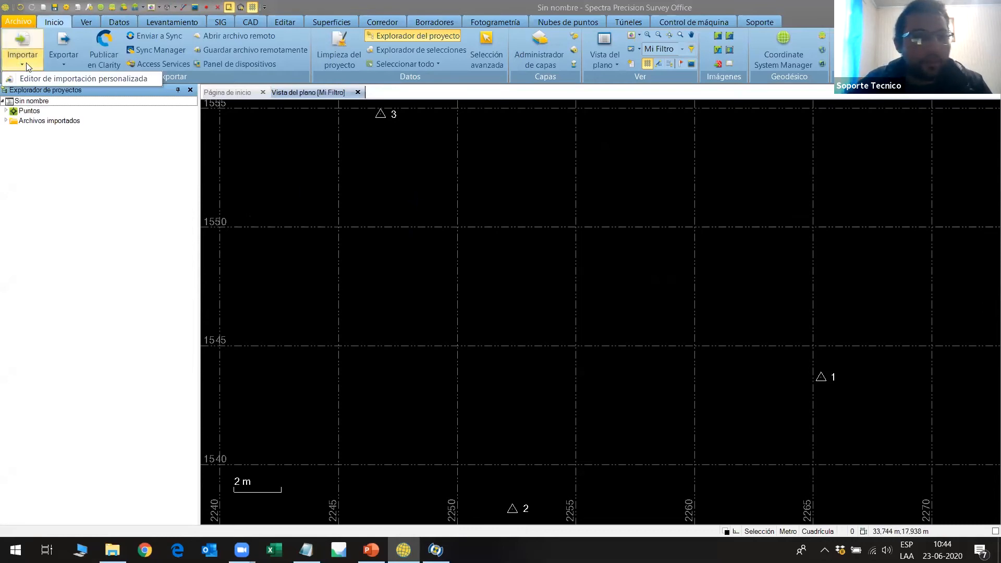
{"action": "left_click", "coordinate": [22, 78]}
{"action": "scroll", "coordinate": [276, 206], "scroll_direction": "down", "scroll_amount": 8}
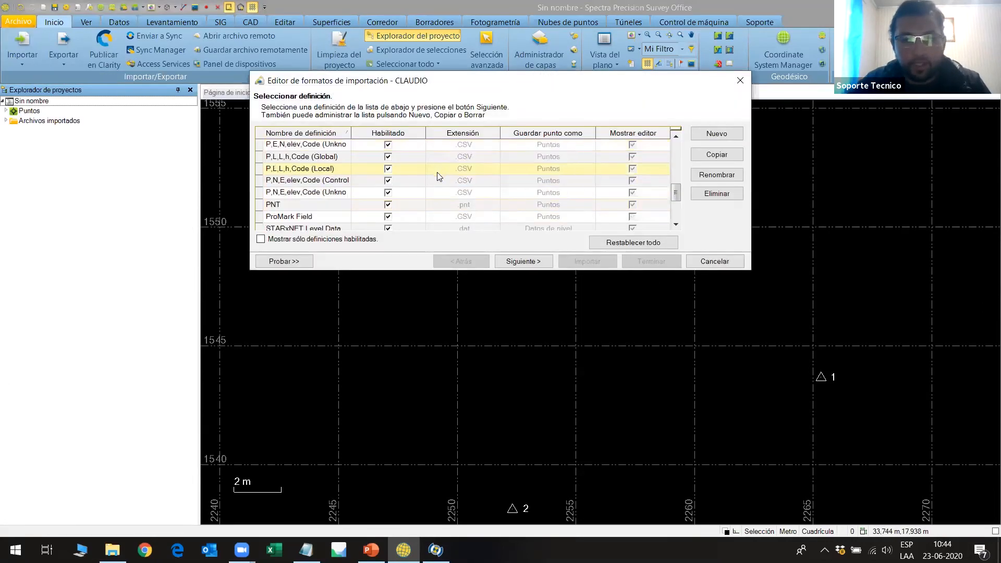
{"action": "scroll", "coordinate": [301, 193], "scroll_direction": "up", "scroll_amount": 1}
{"action": "scroll", "coordinate": [300, 193], "scroll_direction": "up", "scroll_amount": 1}
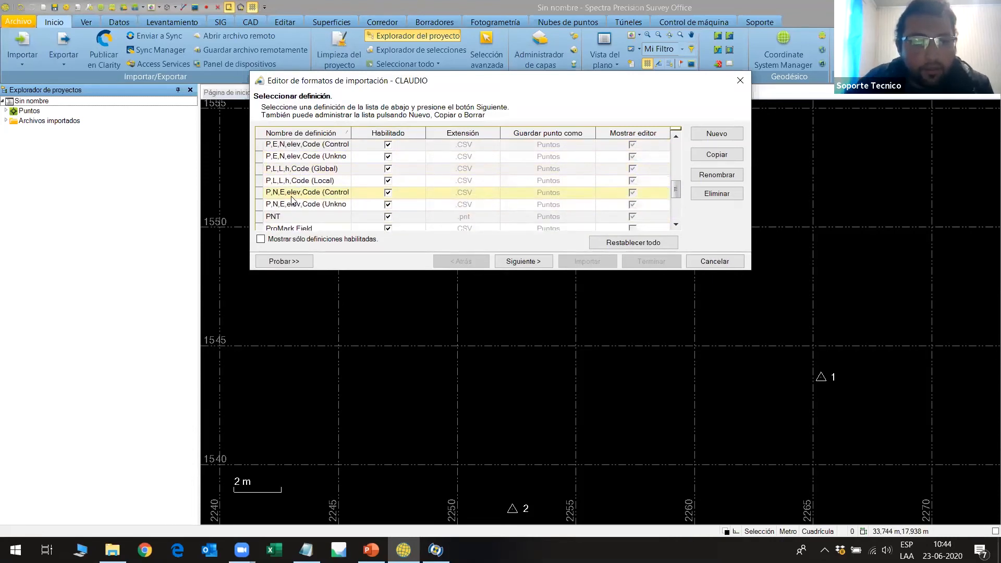
{"action": "left_click", "coordinate": [264, 207]}
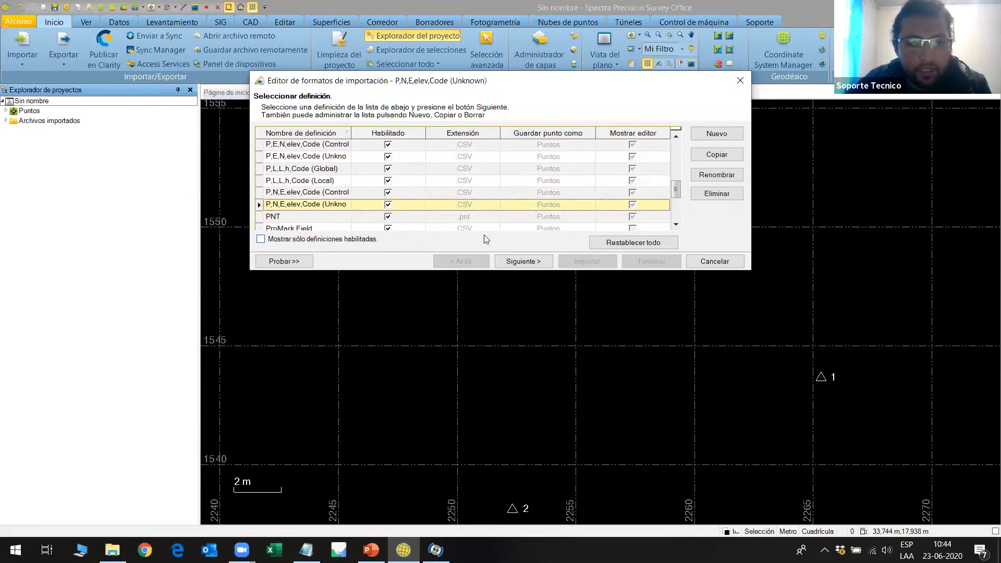
Show the import preview and load Ptos en Locales.csv from the calibración local folder as its file.
{"action": "left_click", "coordinate": [284, 261]}
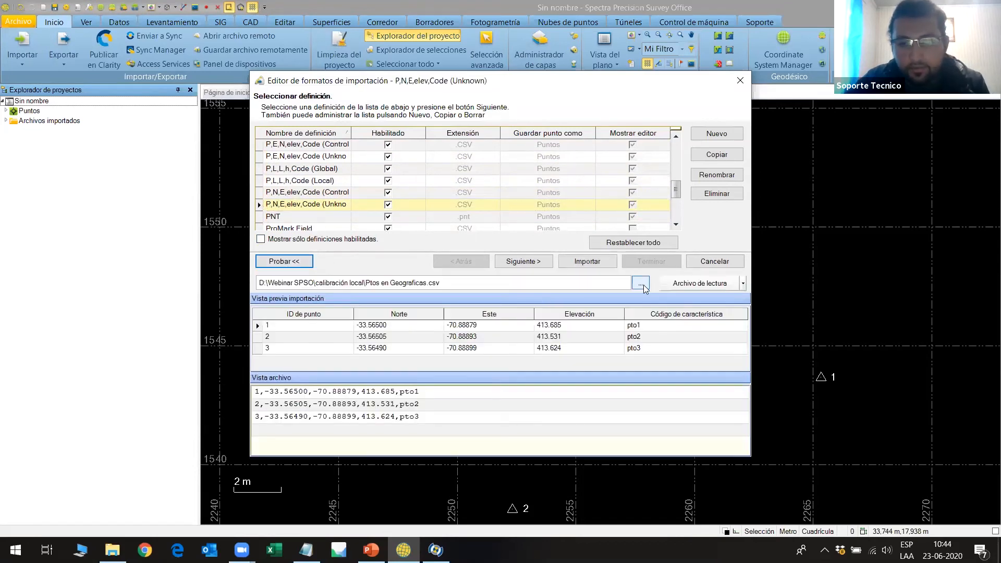
{"action": "left_click", "coordinate": [644, 287]}
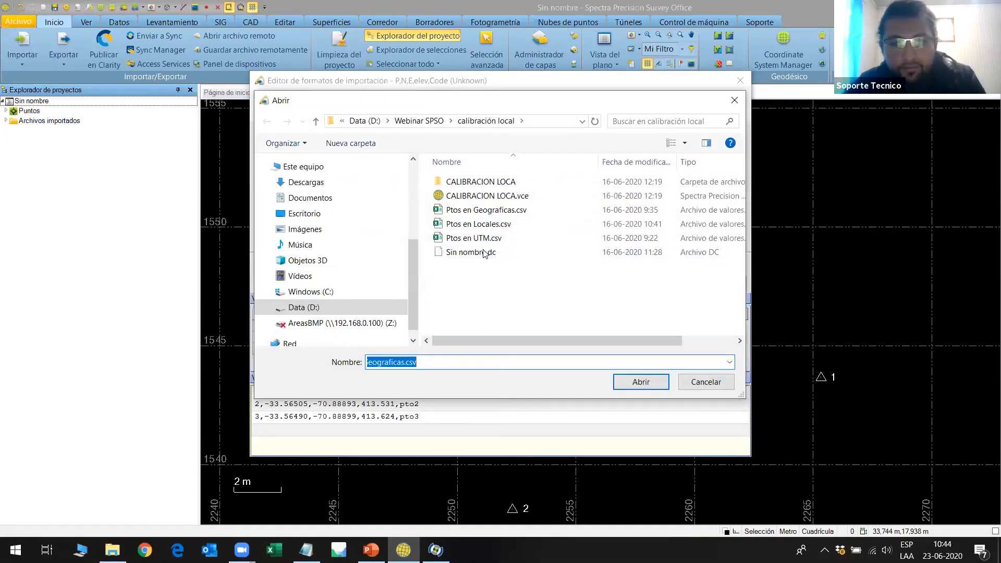
{"action": "left_click", "coordinate": [472, 225]}
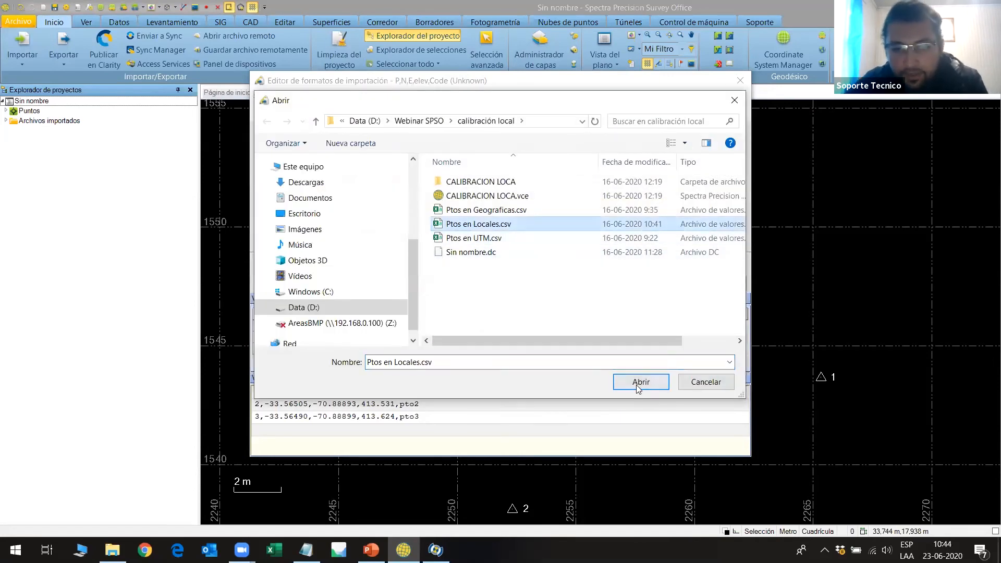
{"action": "left_click", "coordinate": [640, 383]}
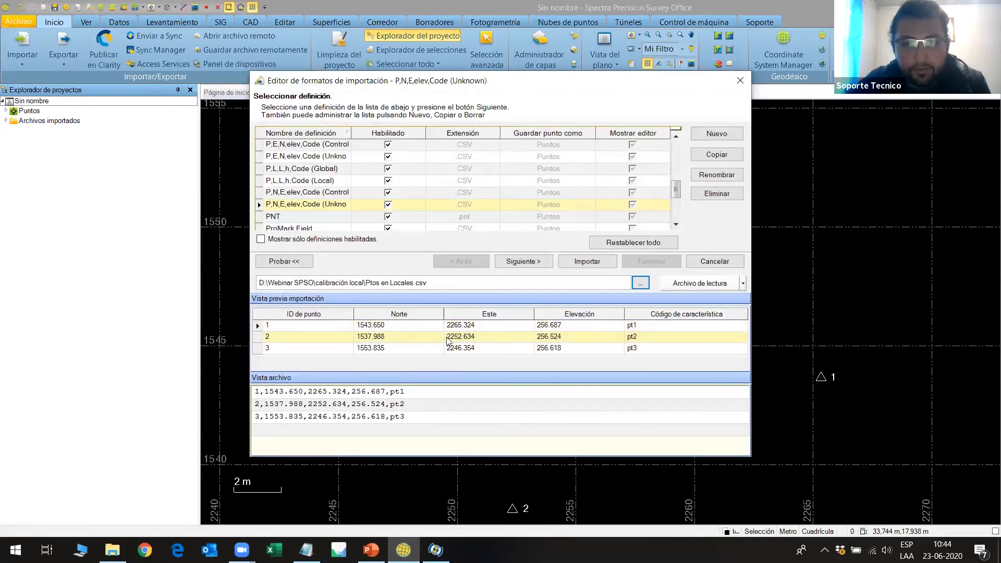
Check the Norte, Este and Elevación field units, and import the local points without merging any of them with the existing points.
{"action": "left_click", "coordinate": [534, 266]}
{"action": "left_click", "coordinate": [528, 266]}
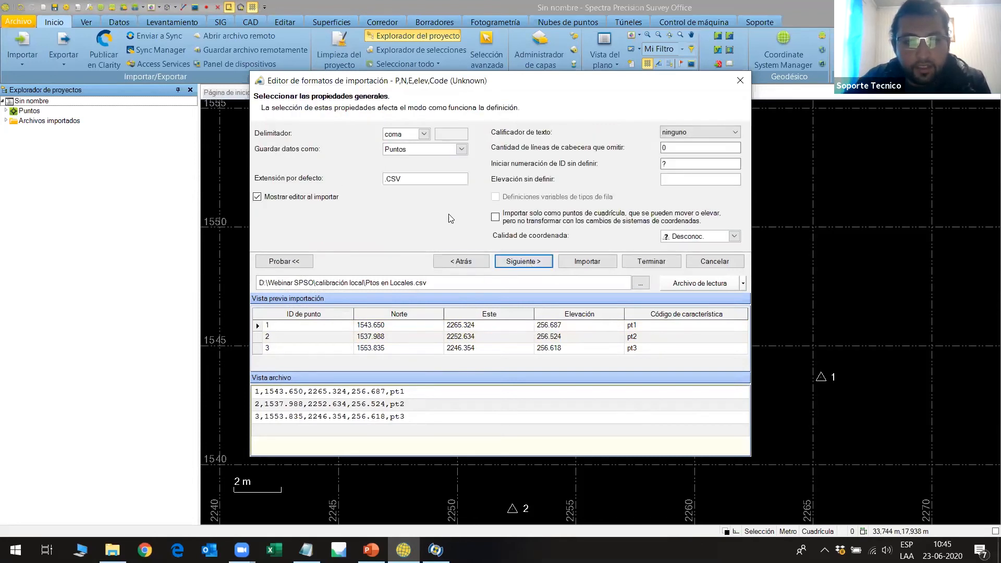
{"action": "left_click", "coordinate": [520, 264]}
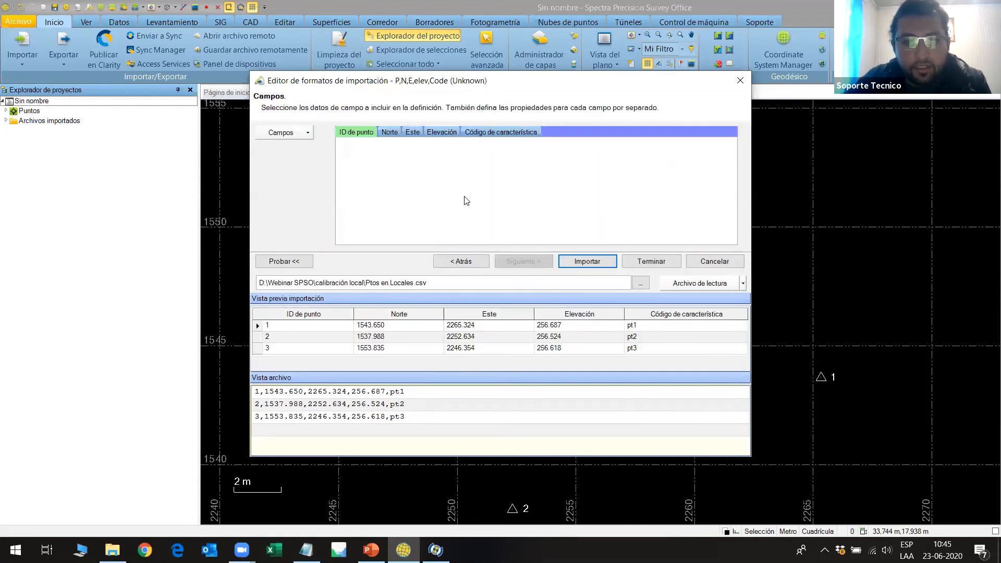
{"action": "left_click", "coordinate": [390, 134]}
{"action": "left_click", "coordinate": [412, 133]}
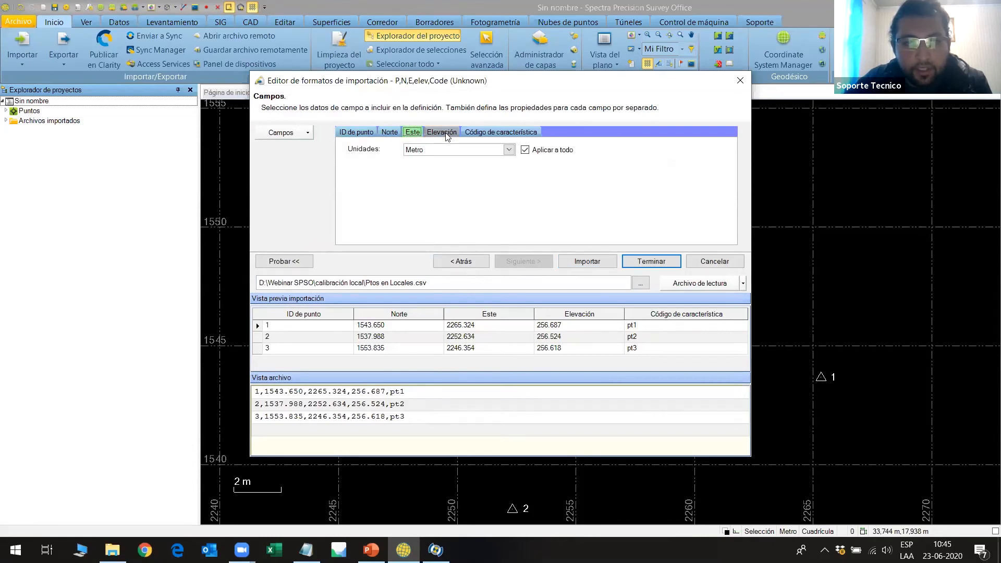
{"action": "left_click", "coordinate": [440, 133]}
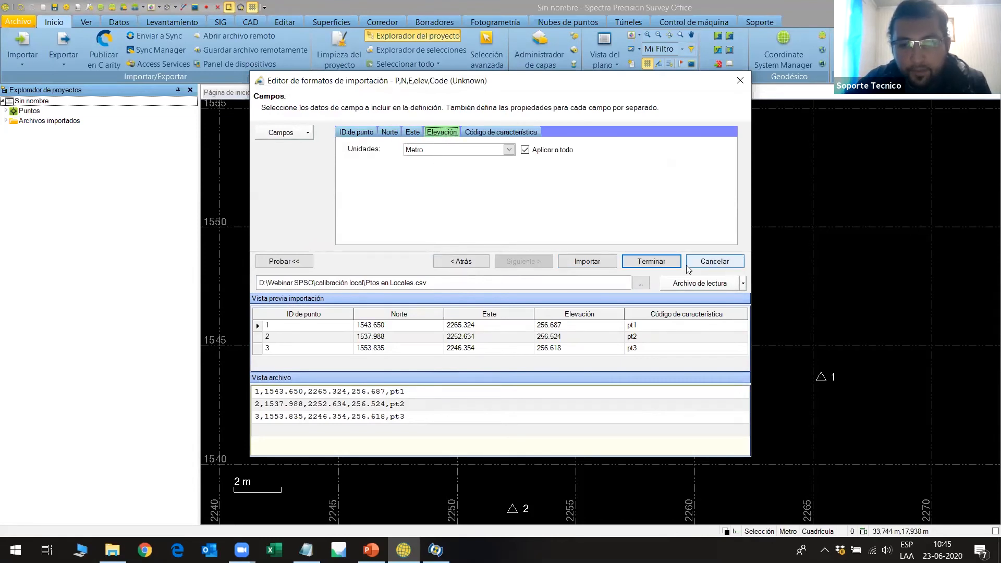
{"action": "left_click", "coordinate": [591, 261]}
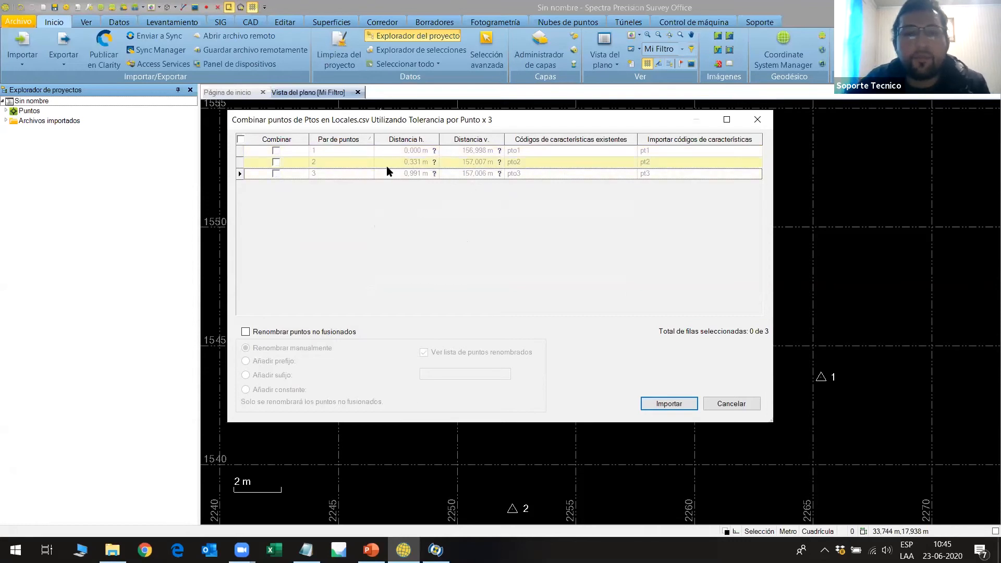
{"action": "left_click", "coordinate": [670, 404]}
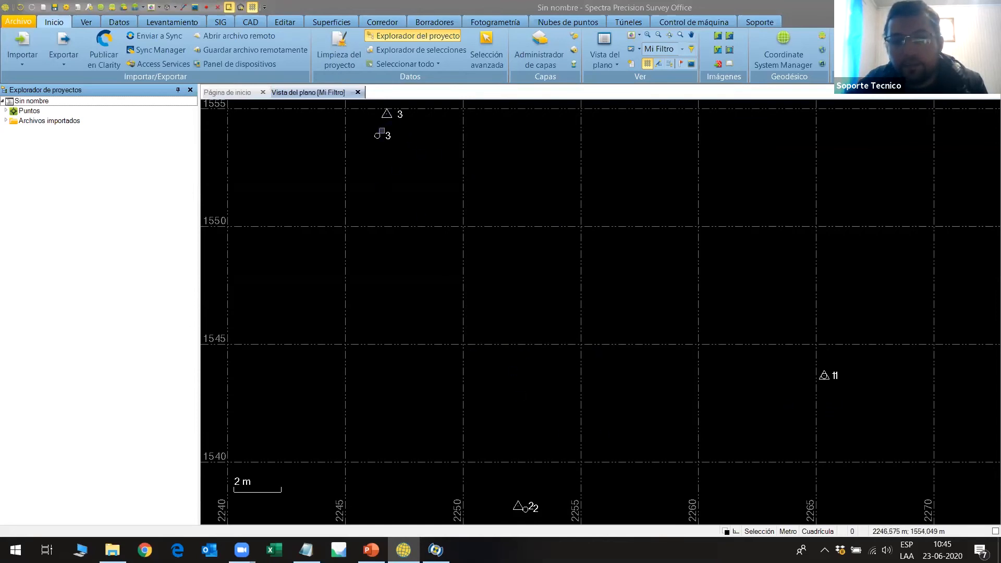
Start a site calibration and pair GNSS point 1 with local grid point 1 in its point list.
{"action": "left_click_drag", "start_coordinate": [605, 251], "coordinate": [565, 219]}
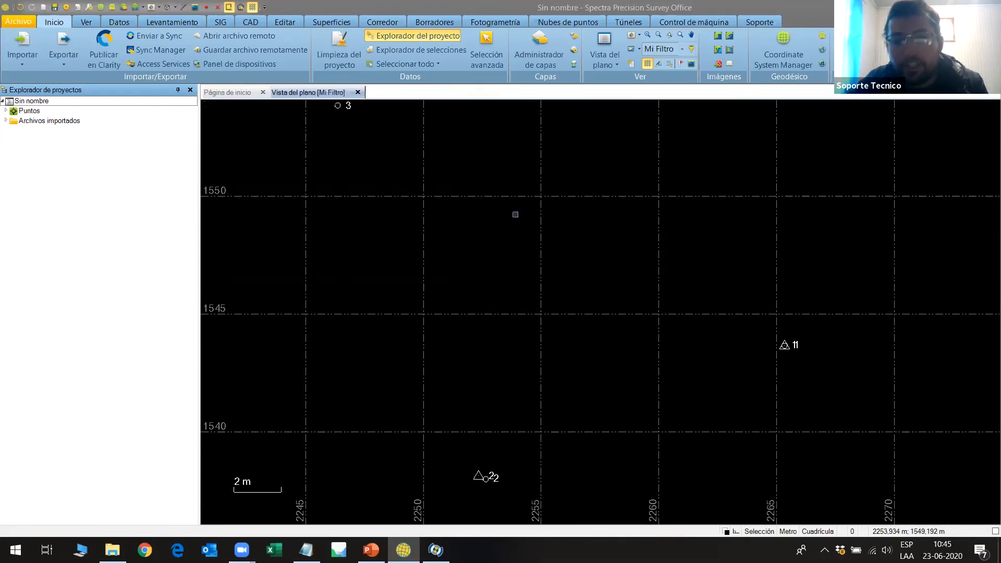
{"action": "scroll", "coordinate": [507, 219], "scroll_direction": "down", "scroll_amount": 1}
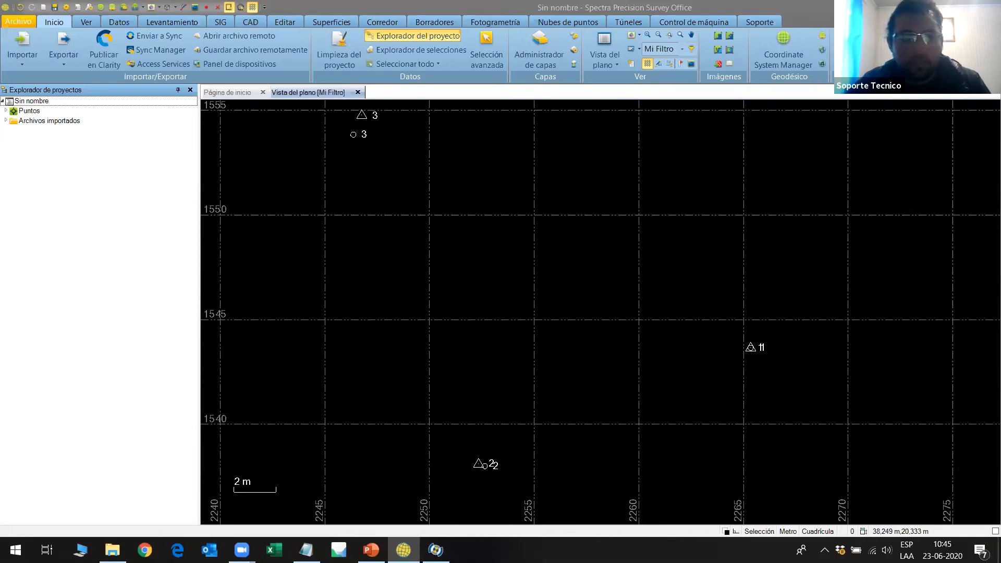
{"action": "left_click", "coordinate": [169, 23]}
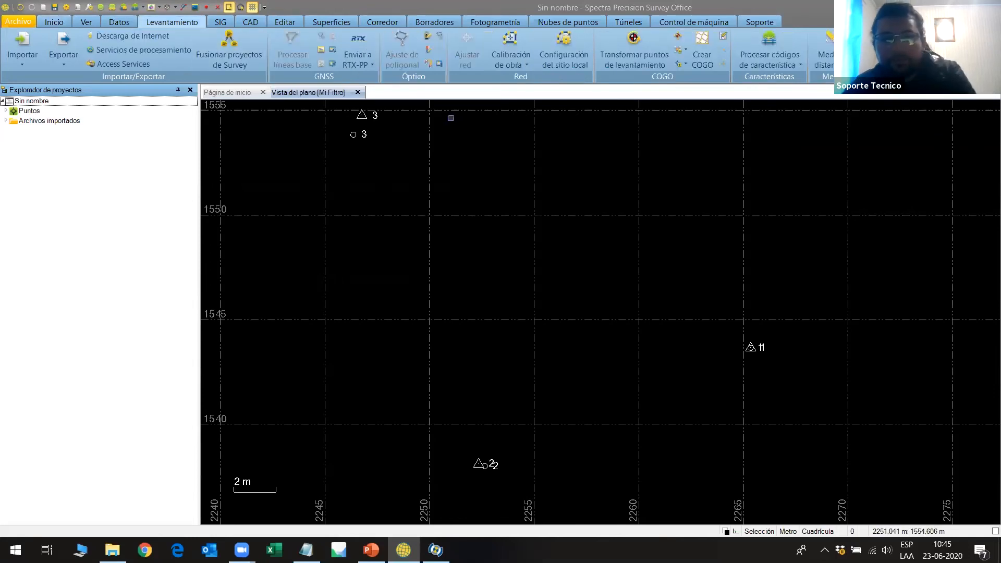
{"action": "left_click", "coordinate": [514, 41]}
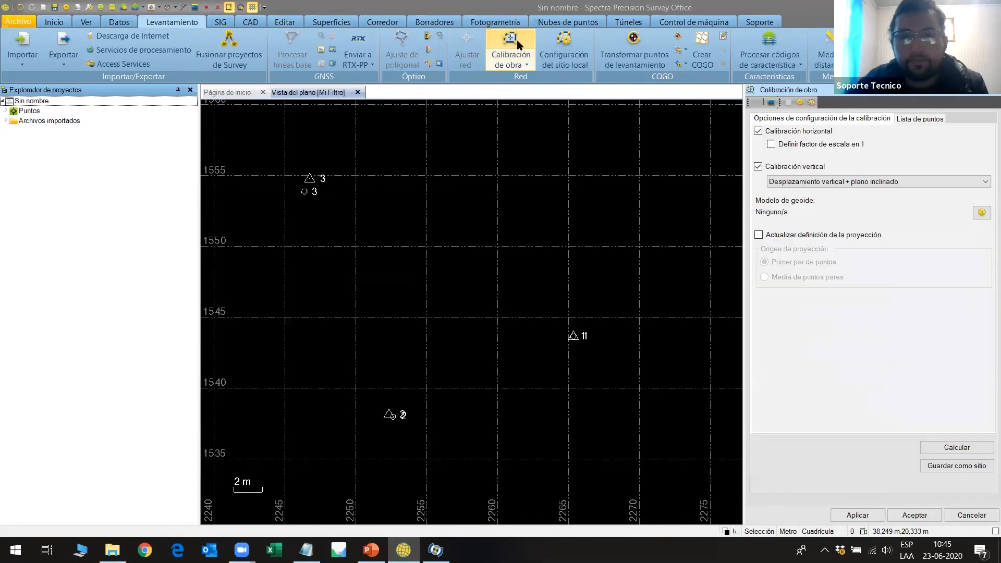
{"action": "left_click", "coordinate": [918, 119]}
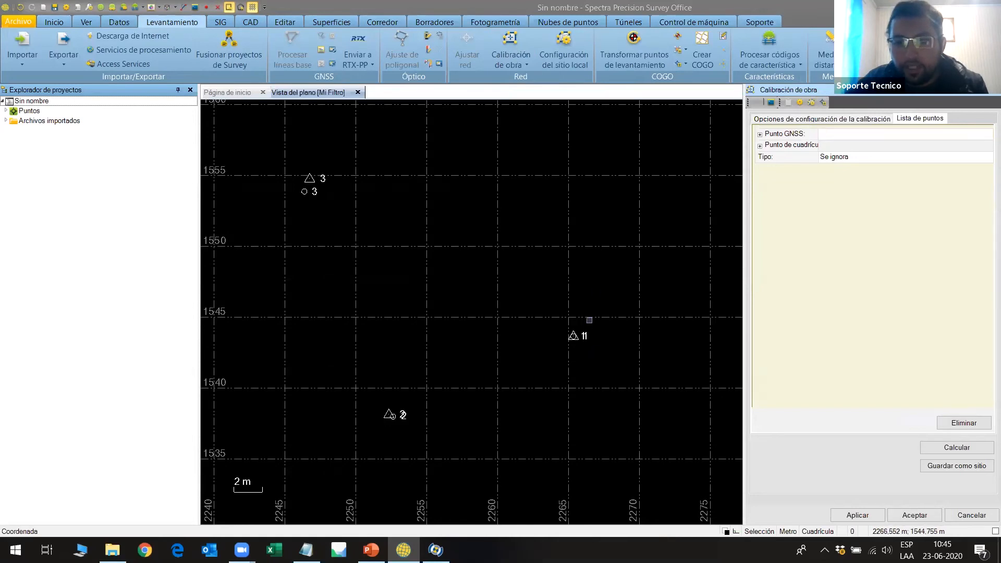
{"action": "scroll", "coordinate": [576, 350], "scroll_direction": "up", "scroll_amount": 3}
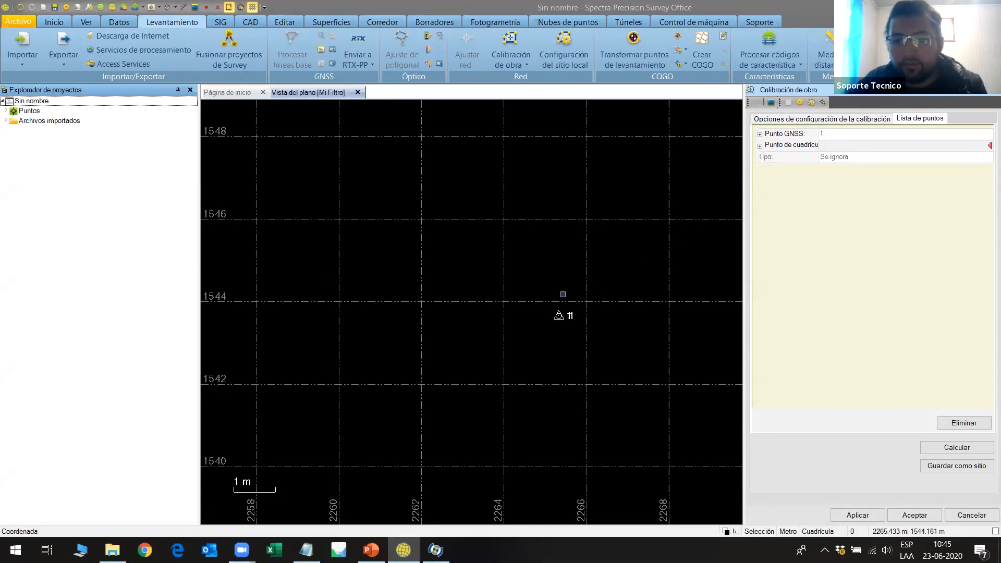
{"action": "left_click", "coordinate": [559, 315]}
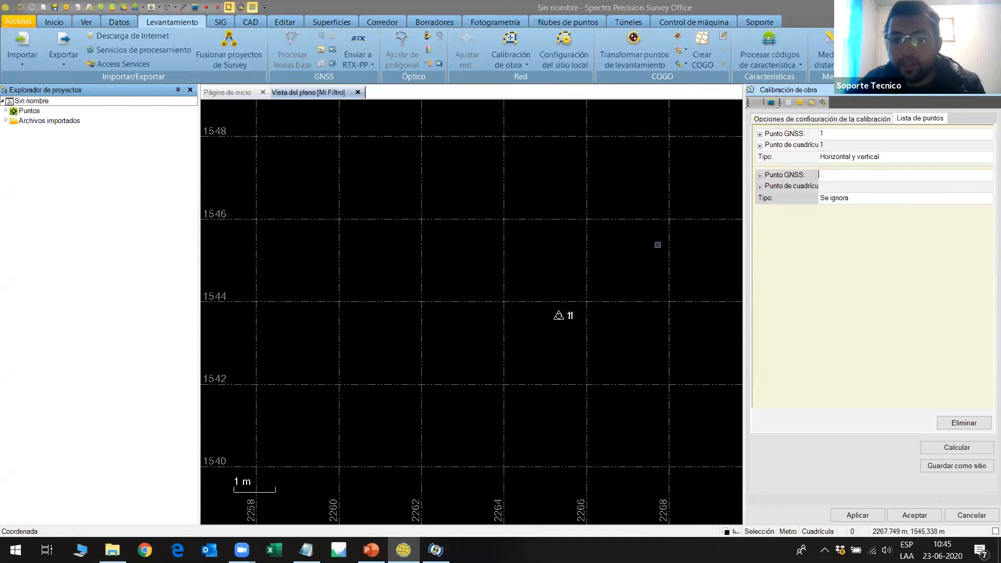
Pair GNSS point 2 with local grid point 2 in the calibration's point list.
{"action": "scroll", "coordinate": [660, 241], "scroll_direction": "down", "scroll_amount": 2}
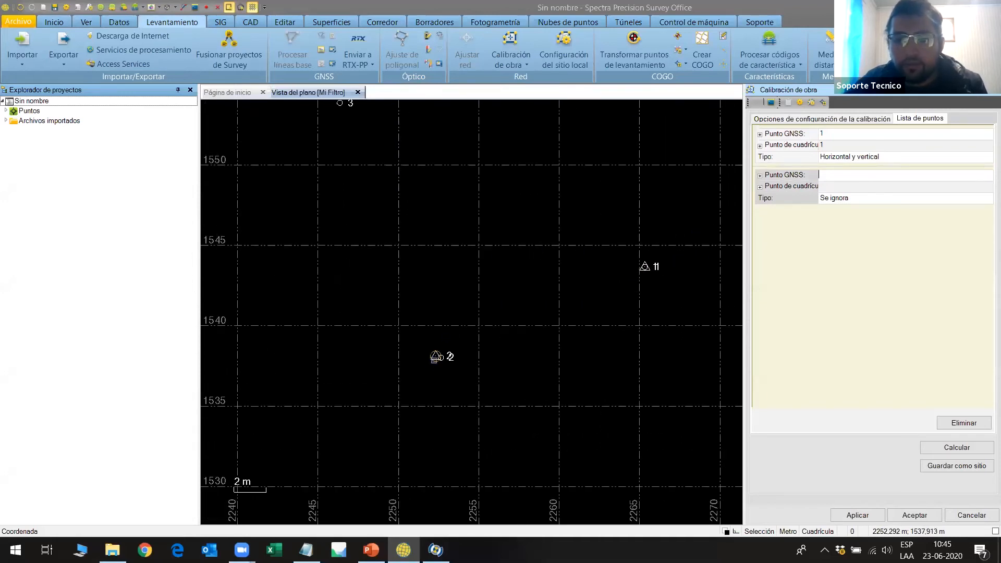
{"action": "scroll", "coordinate": [430, 354], "scroll_direction": "up", "scroll_amount": 2}
{"action": "scroll", "coordinate": [430, 354], "scroll_direction": "up", "scroll_amount": 1}
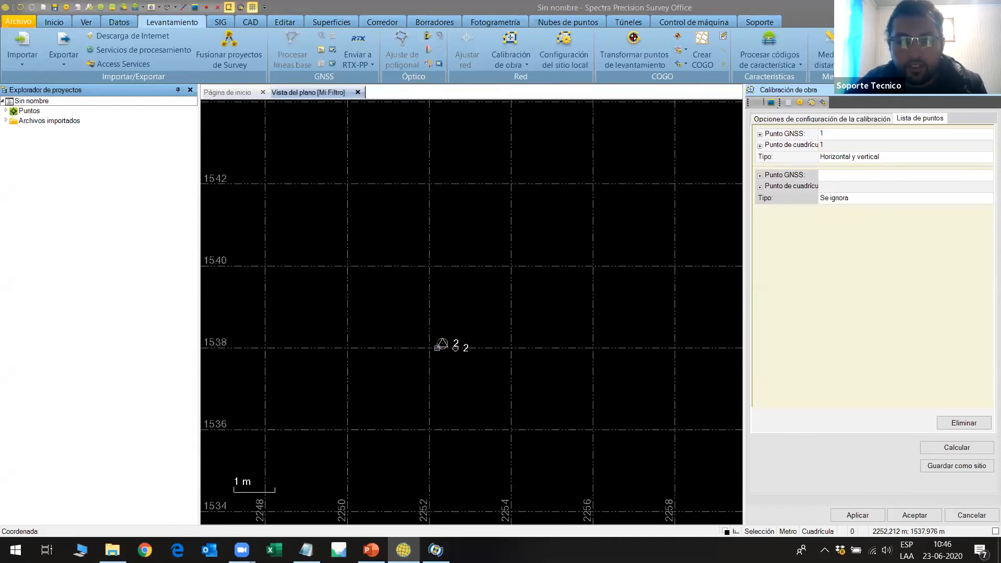
{"action": "left_click", "coordinate": [439, 345]}
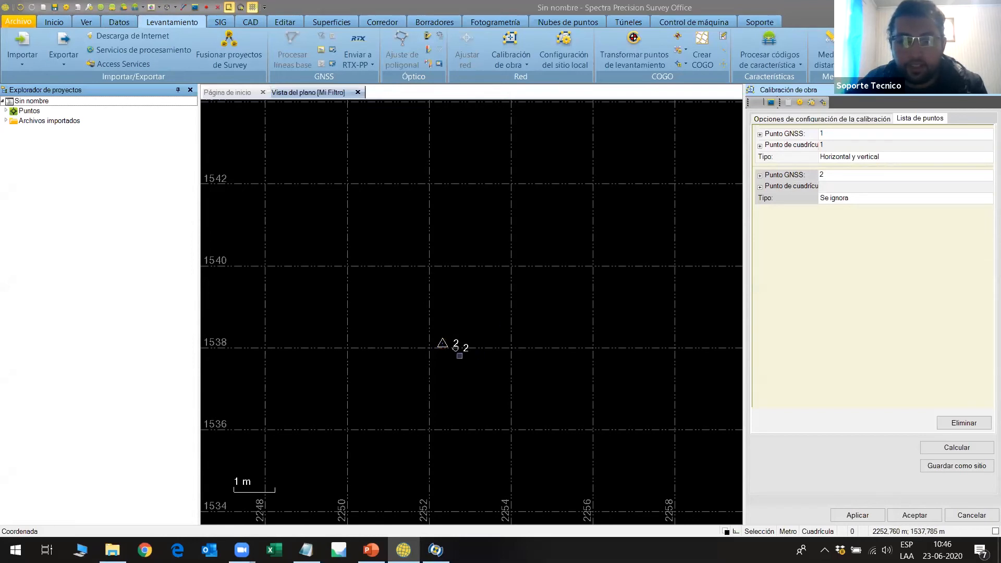
Pair GNSS point 3 with local grid point 3, and calculate the site calibration.
{"action": "scroll", "coordinate": [582, 291], "scroll_direction": "down", "scroll_amount": 3}
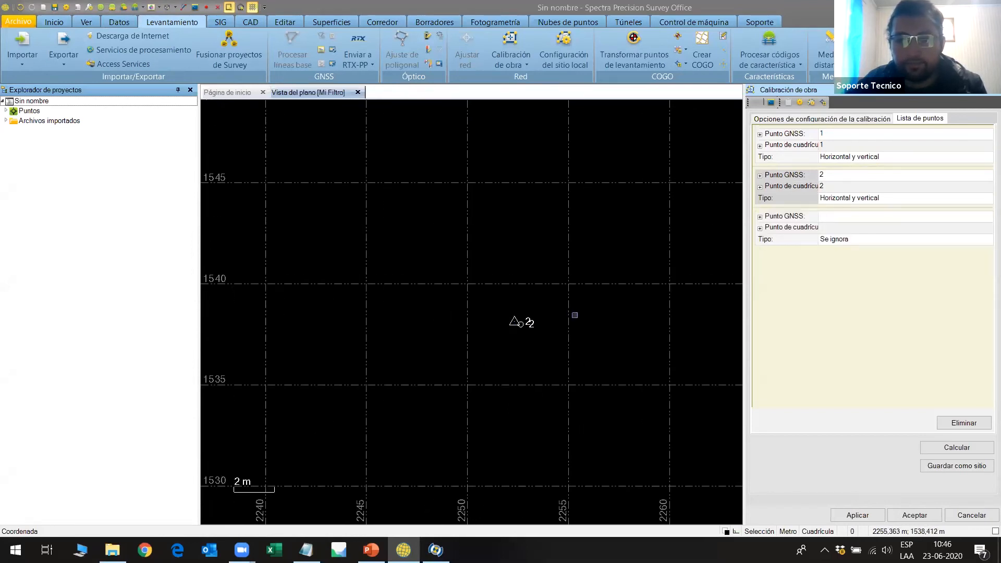
{"action": "scroll", "coordinate": [487, 120], "scroll_direction": "up", "scroll_amount": 2}
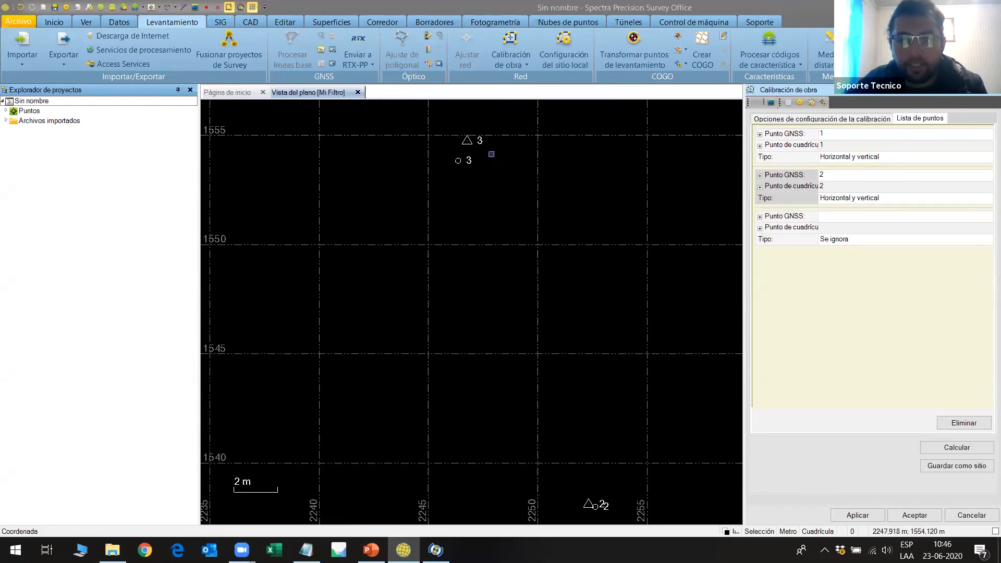
{"action": "left_click", "coordinate": [468, 140]}
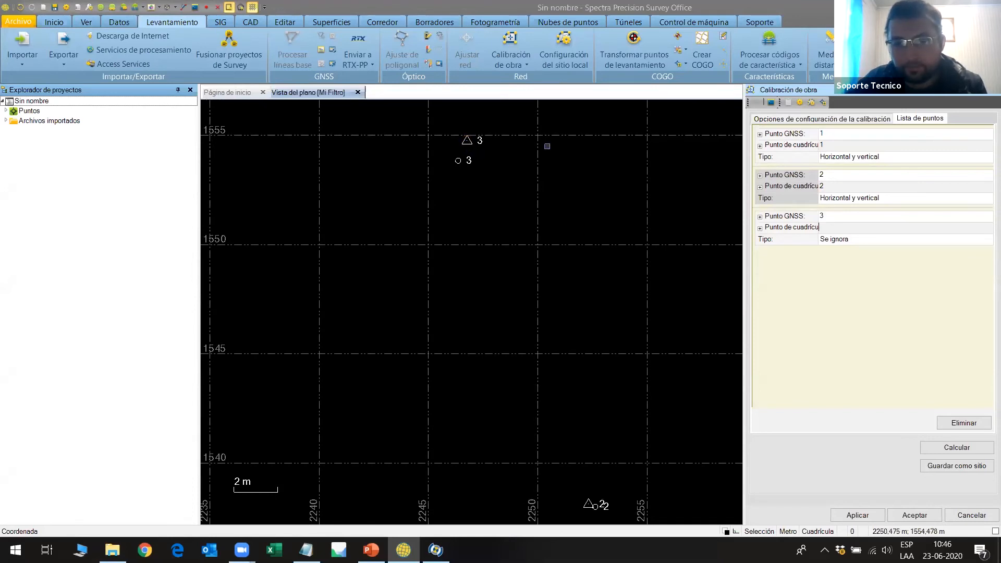
{"action": "left_click", "coordinate": [457, 162]}
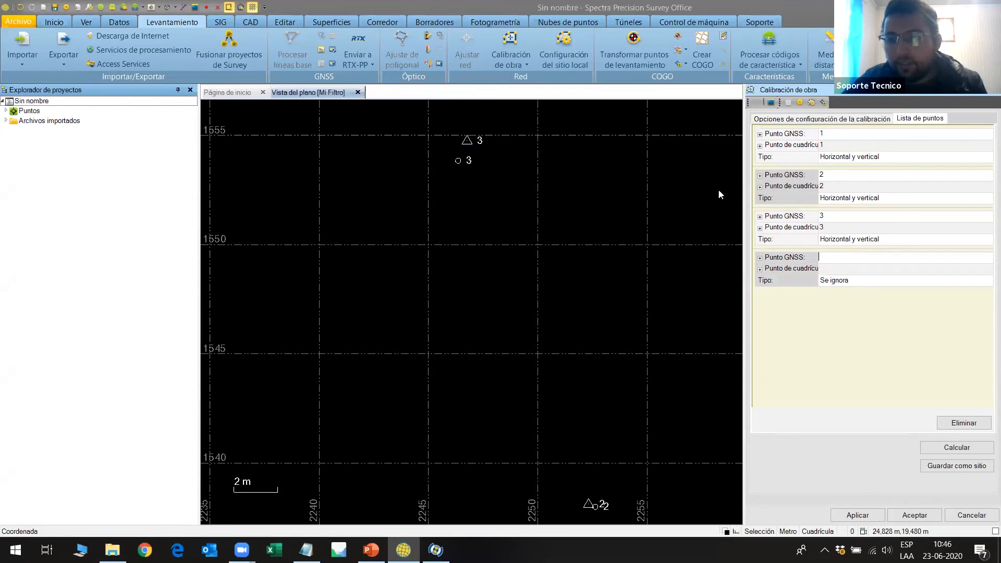
{"action": "left_click", "coordinate": [945, 450]}
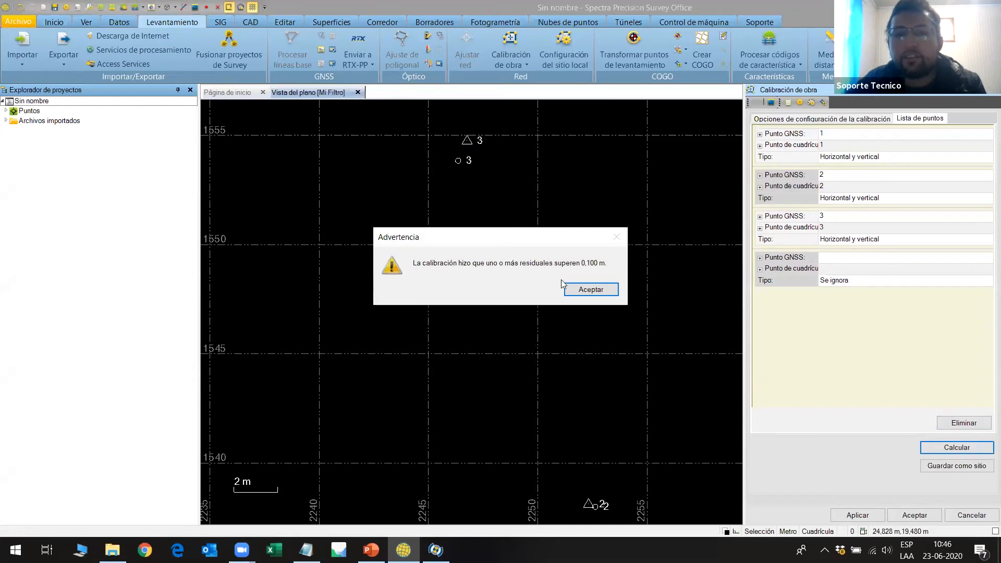
{"action": "left_click", "coordinate": [590, 289]}
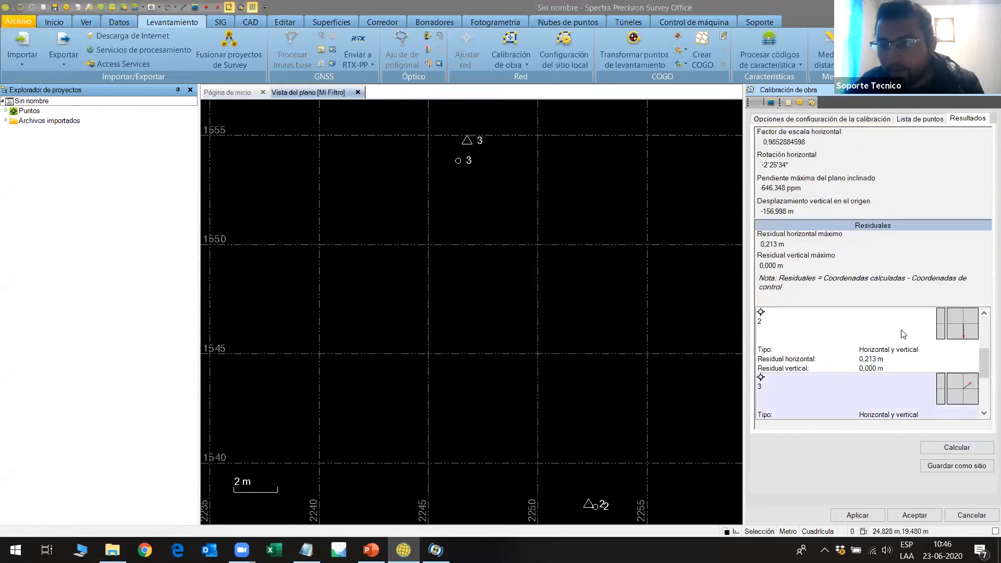
Review the horizontal and vertical residuals of calibration points 1, 2 and 3 in the calibration results.
{"action": "scroll", "coordinate": [904, 334], "scroll_direction": "up", "scroll_amount": 1}
{"action": "left_click", "coordinate": [893, 339]}
{"action": "scroll", "coordinate": [884, 339], "scroll_direction": "down", "scroll_amount": 3}
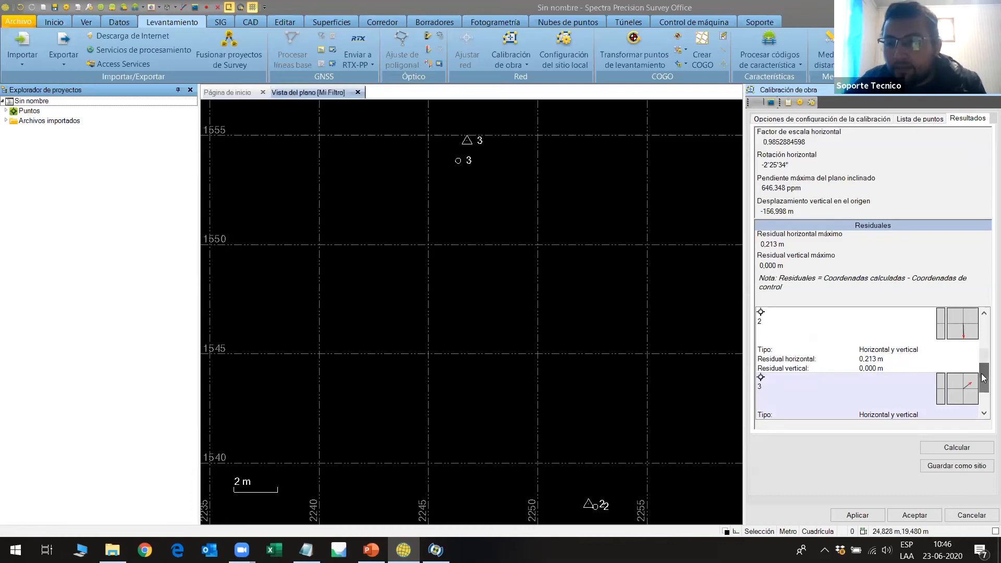
{"action": "scroll", "coordinate": [947, 354], "scroll_direction": "down", "scroll_amount": 3}
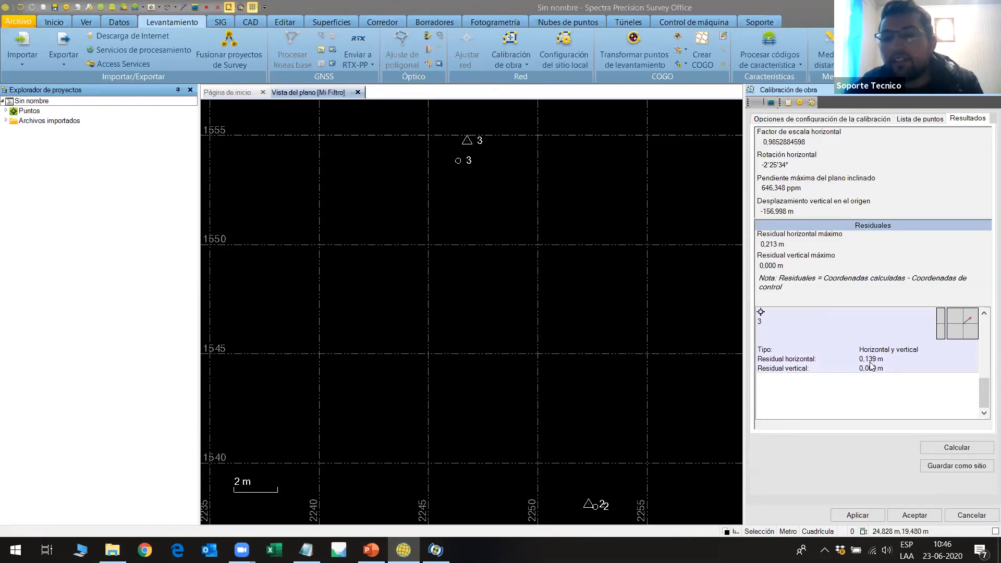
{"action": "scroll", "coordinate": [871, 365], "scroll_direction": "up", "scroll_amount": 3}
{"action": "left_click", "coordinate": [870, 365]}
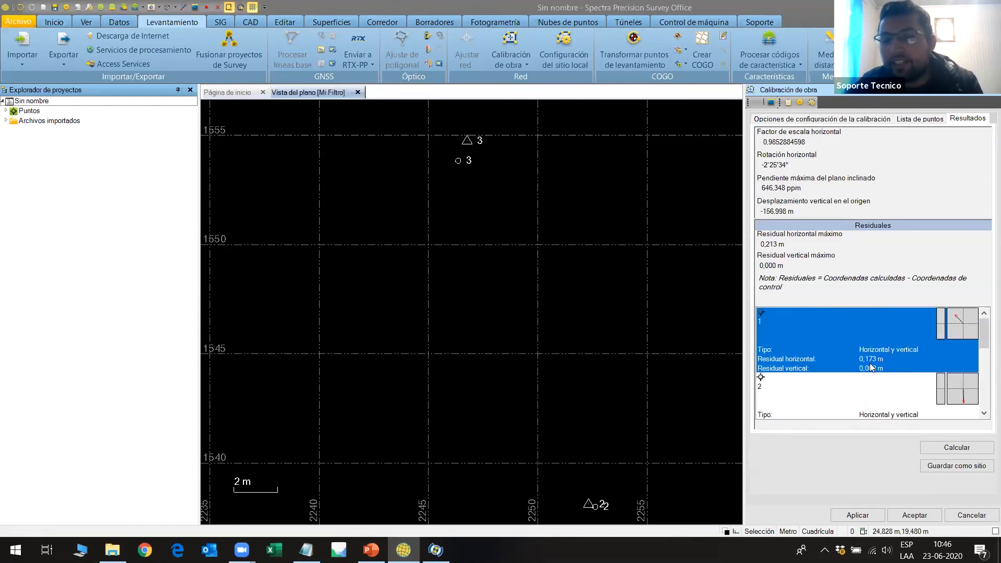
{"action": "scroll", "coordinate": [869, 357], "scroll_direction": "down", "scroll_amount": 1}
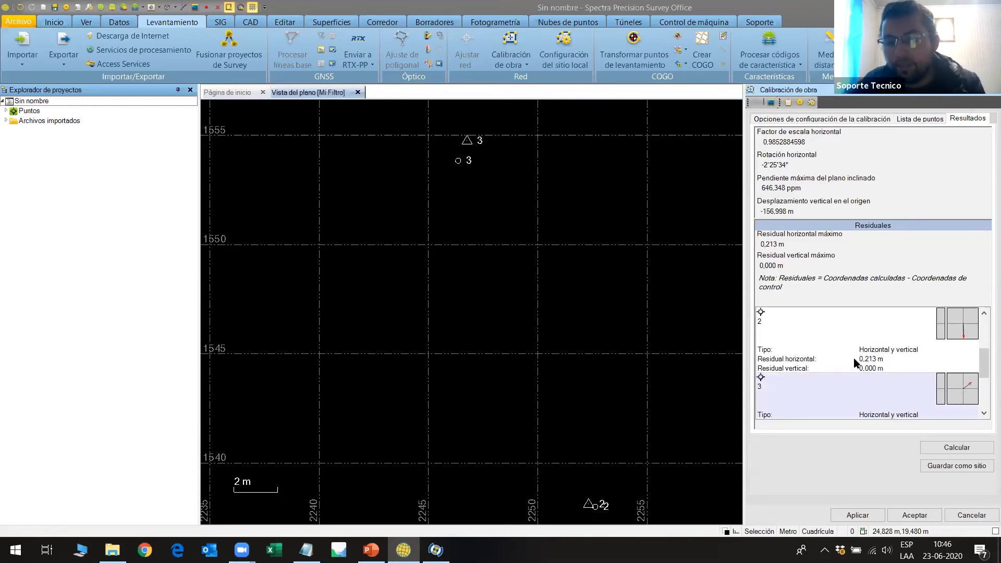
{"action": "scroll", "coordinate": [893, 356], "scroll_direction": "up", "scroll_amount": 1}
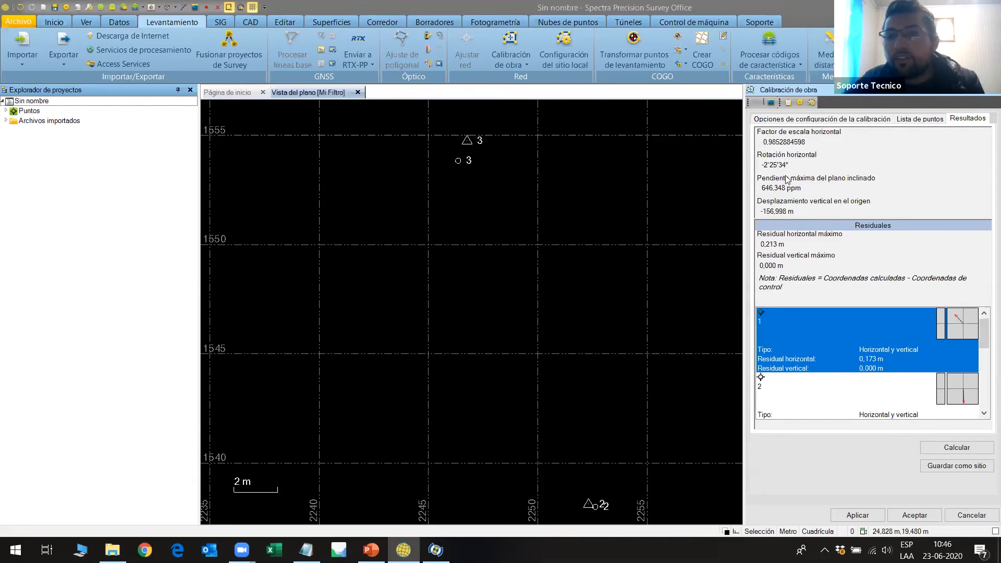
Apply and accept the site calibration, and generate the site calibration report (Informe de calibración de obra).
{"action": "left_click", "coordinate": [864, 519]}
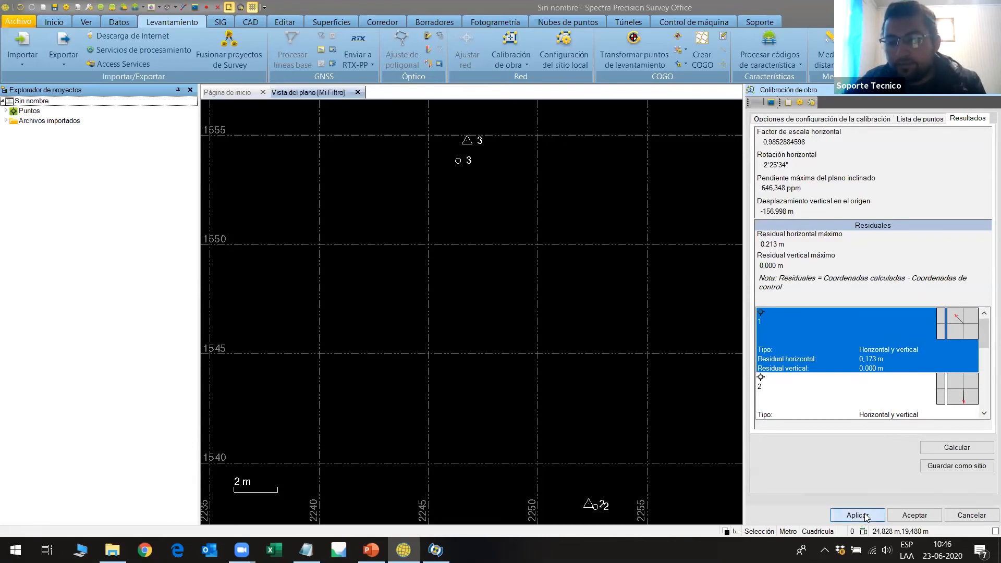
{"action": "left_click", "coordinate": [908, 518]}
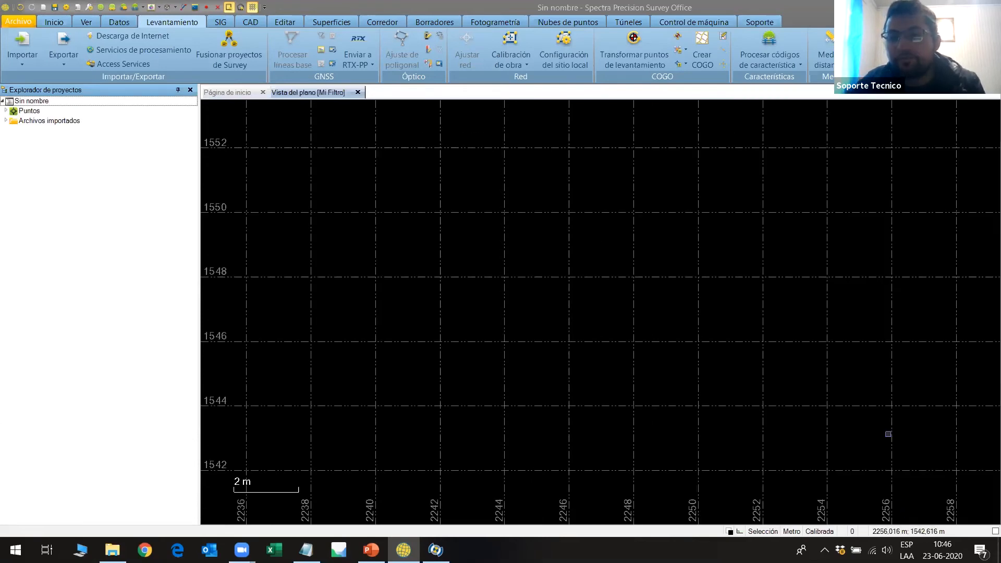
{"action": "left_click", "coordinate": [855, 52]}
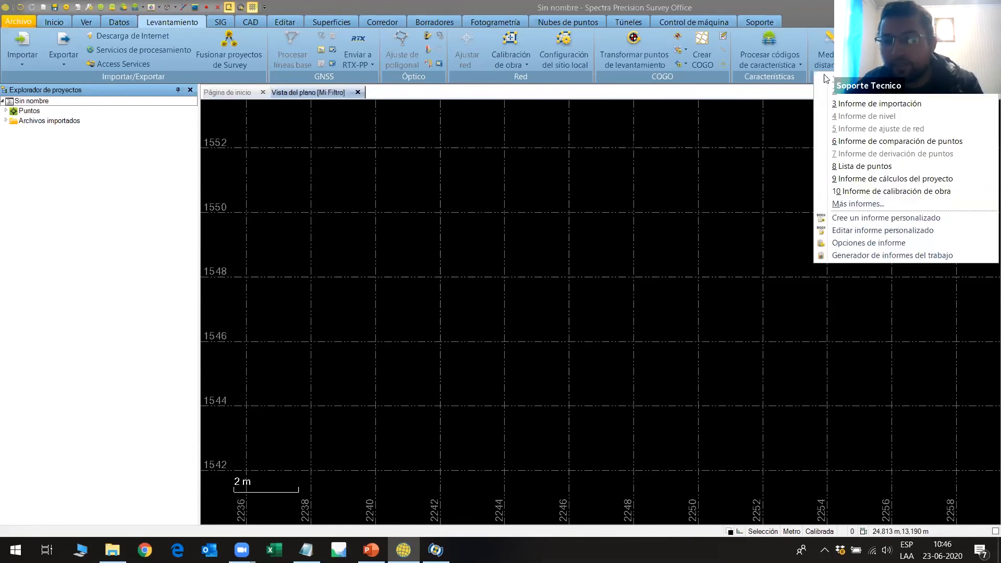
{"action": "left_click", "coordinate": [893, 192]}
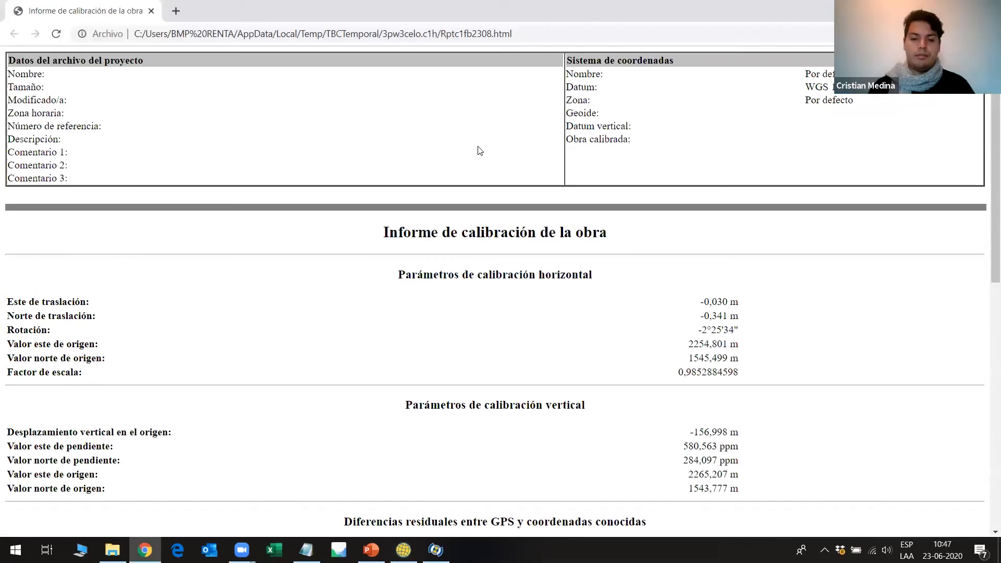
Review the report's horizontal and vertical calibration parameters, residual summary and point residuals, and close the report.
{"action": "scroll", "coordinate": [480, 151], "scroll_direction": "down", "scroll_amount": 2}
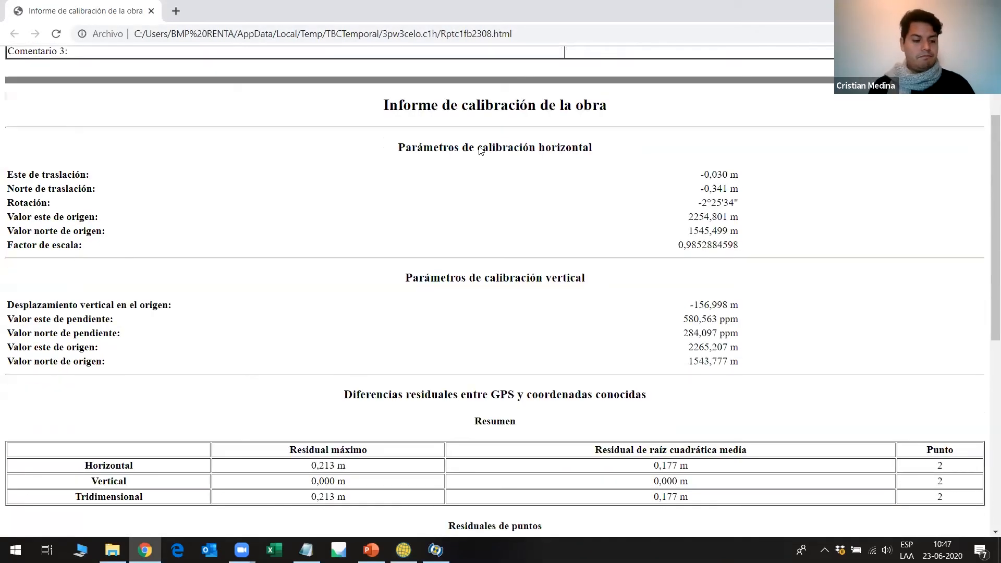
{"action": "scroll", "coordinate": [483, 164], "scroll_direction": "down", "scroll_amount": 1}
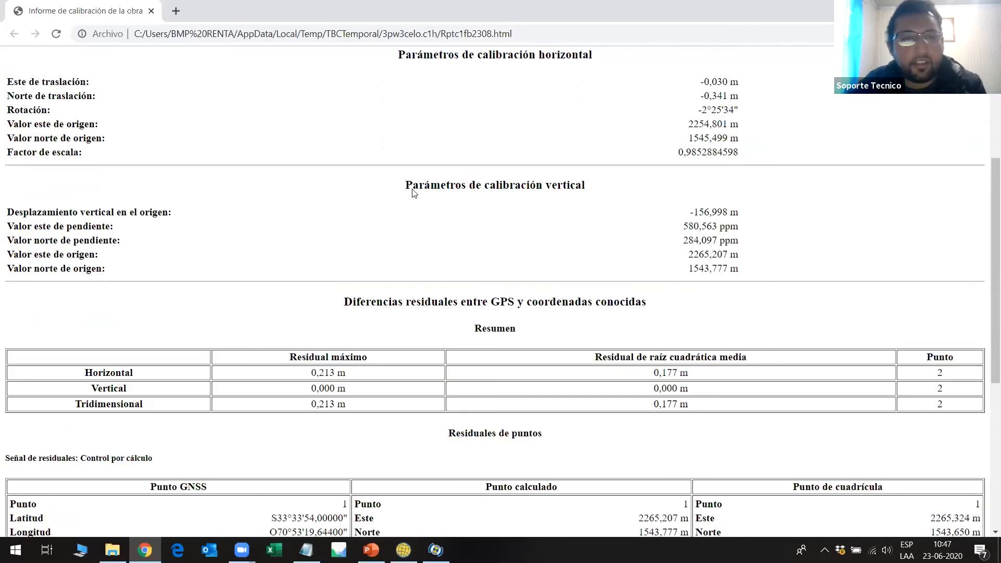
{"action": "scroll", "coordinate": [412, 191], "scroll_direction": "down", "scroll_amount": 3}
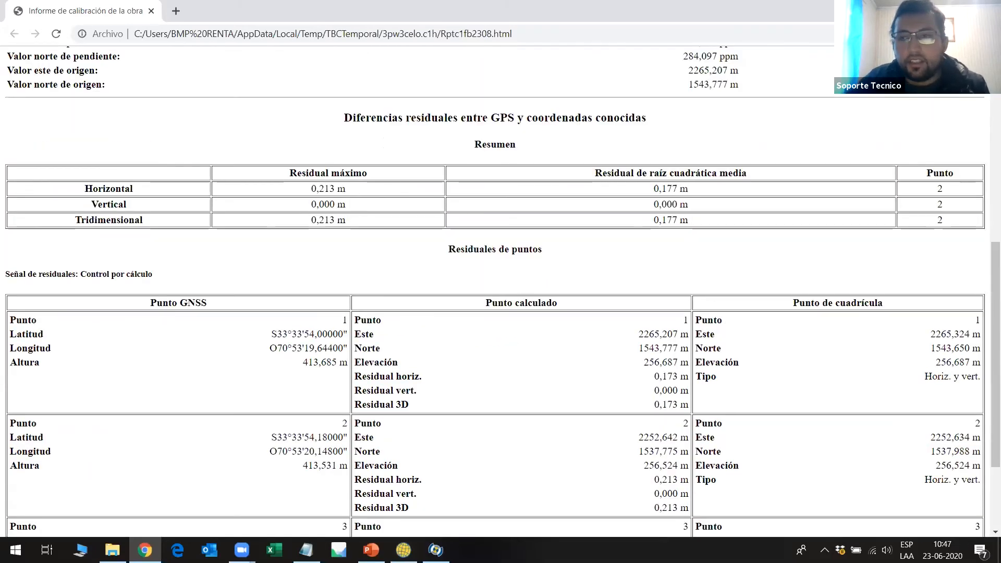
{"action": "scroll", "coordinate": [495, 292], "scroll_direction": "up", "scroll_amount": 3}
{"action": "scroll", "coordinate": [496, 292], "scroll_direction": "up", "scroll_amount": 4}
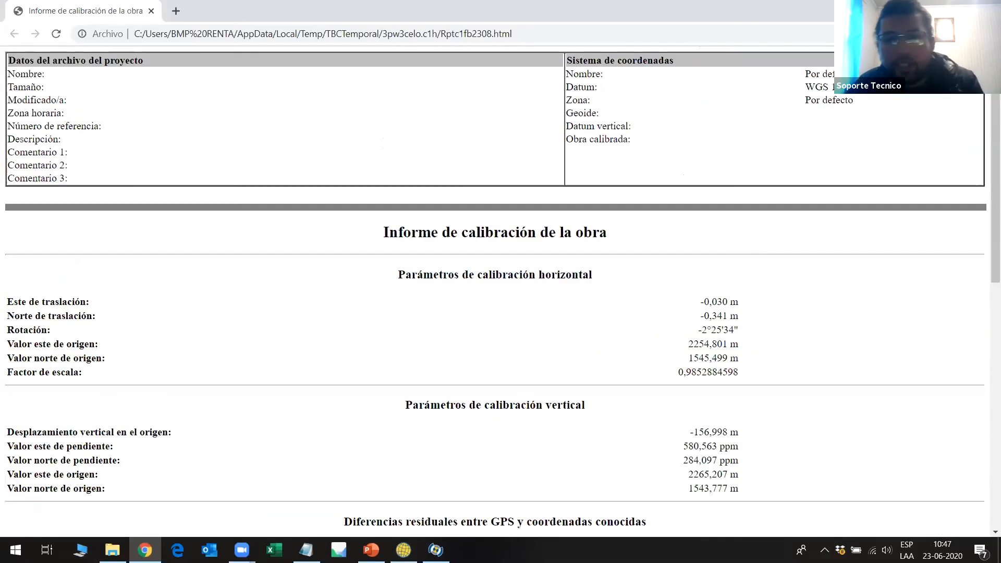
{"action": "left_click", "coordinate": [988, 9]}
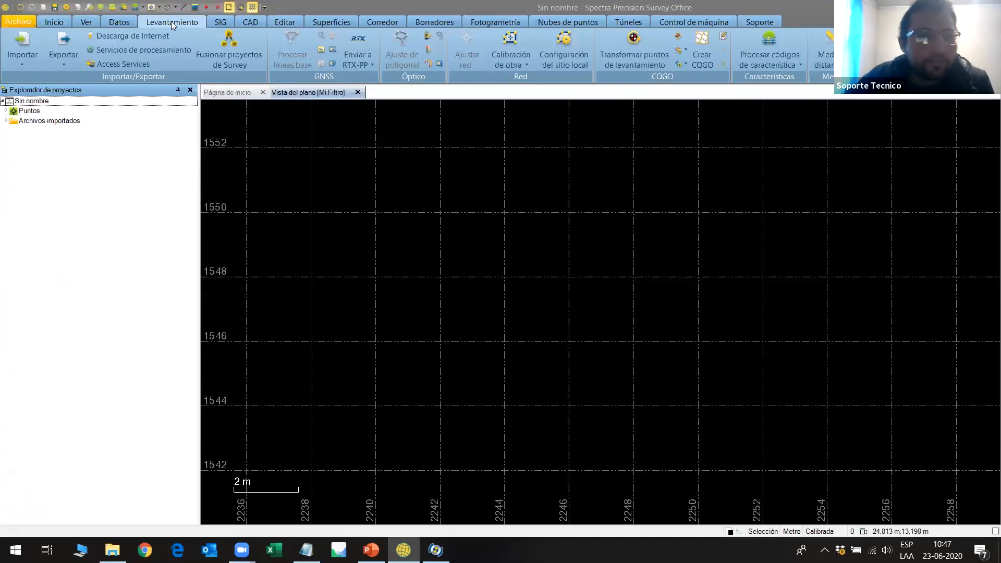
Set up a survey export in the Survey Data Collector (DC) format with all the project's objects selected.
{"action": "left_click", "coordinate": [65, 43]}
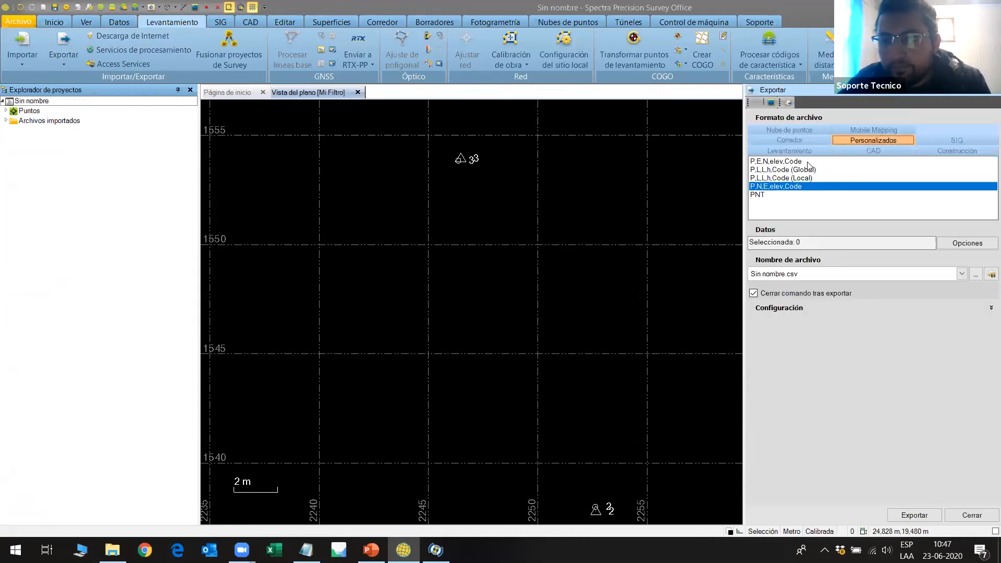
{"action": "left_click", "coordinate": [823, 151]}
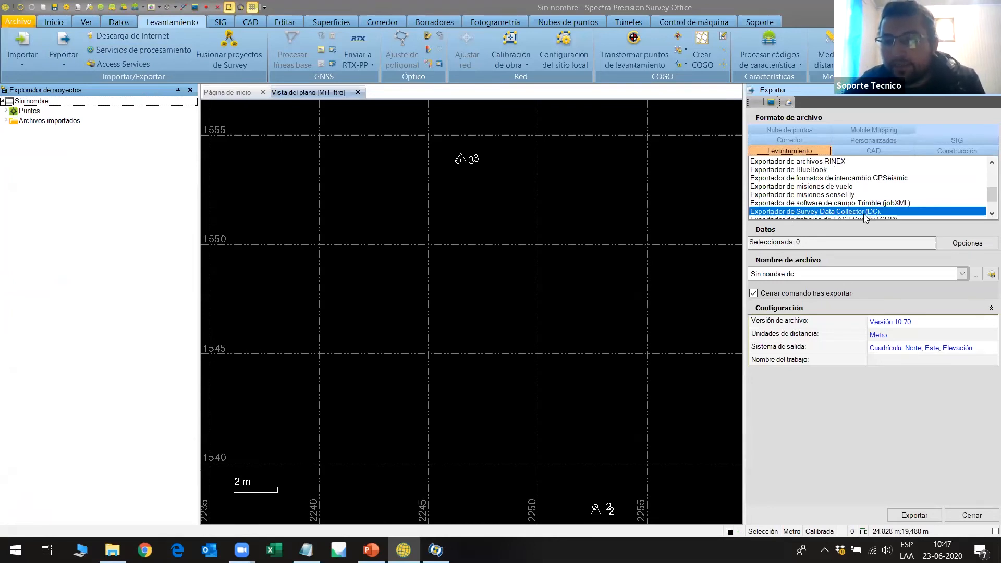
{"action": "left_click", "coordinate": [951, 244]}
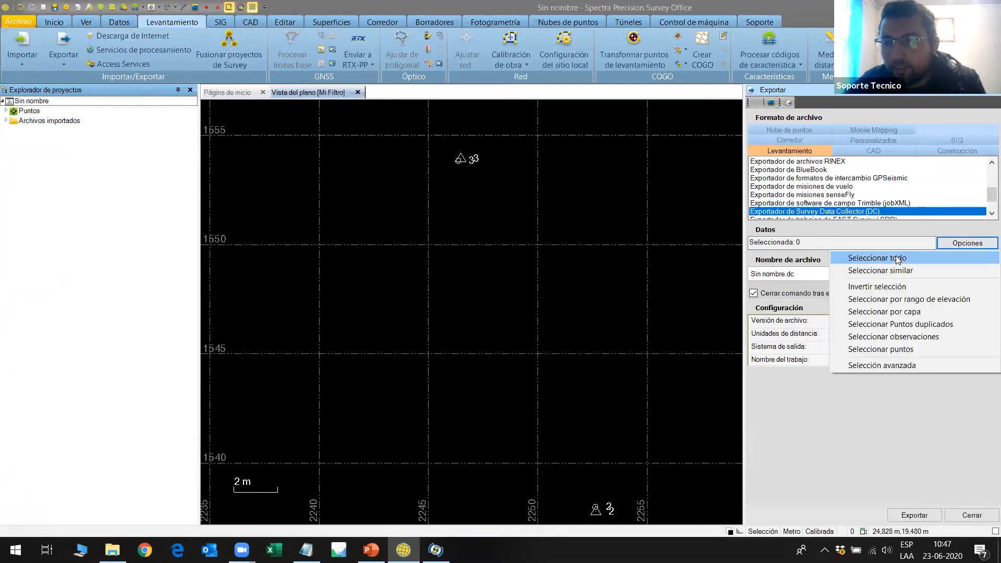
{"action": "left_click", "coordinate": [897, 258]}
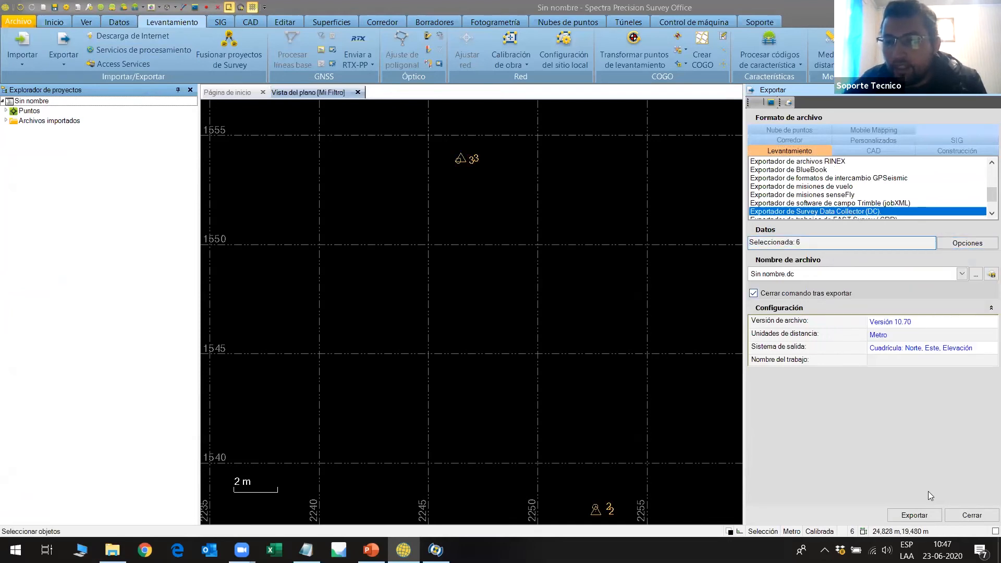
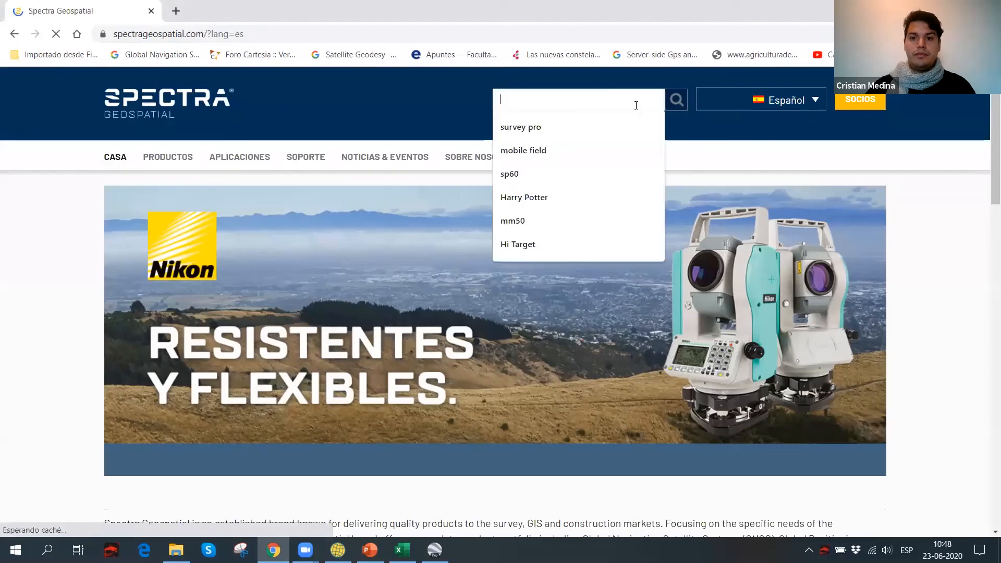
Search the Spectra Geospatial website for Survey Office and open the software's product page from the results.
{"action": "type", "text": "Survey Office"}
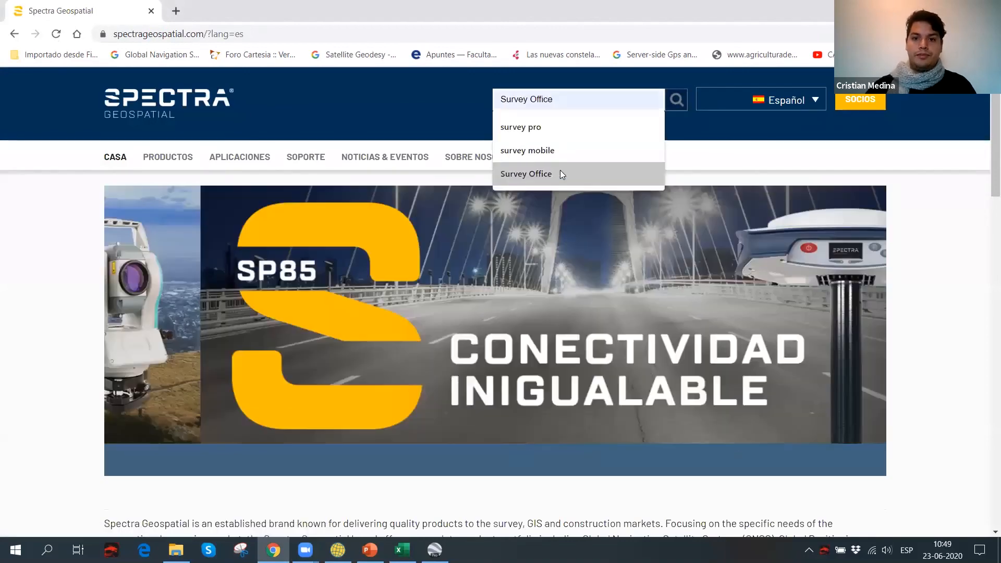
{"action": "left_click", "coordinate": [560, 173]}
{"action": "left_click", "coordinate": [675, 100]}
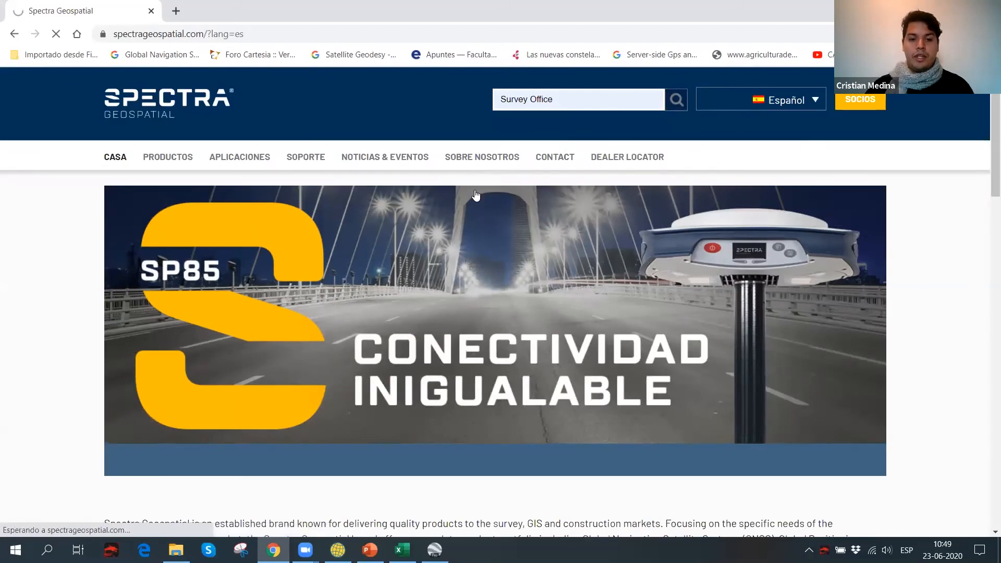
{"action": "scroll", "coordinate": [451, 190], "scroll_direction": "down", "scroll_amount": 6}
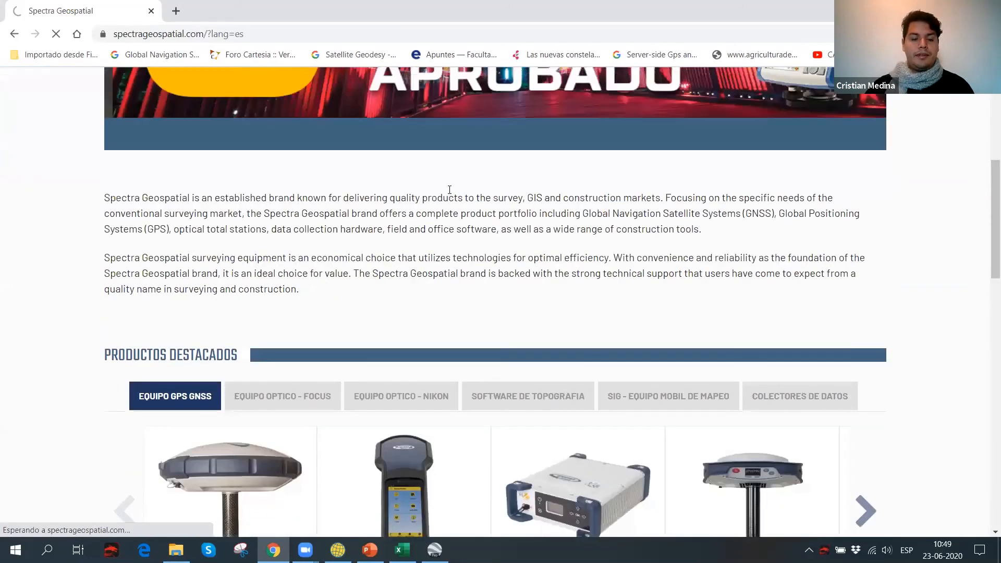
{"action": "scroll", "coordinate": [408, 197], "scroll_direction": "down", "scroll_amount": 1}
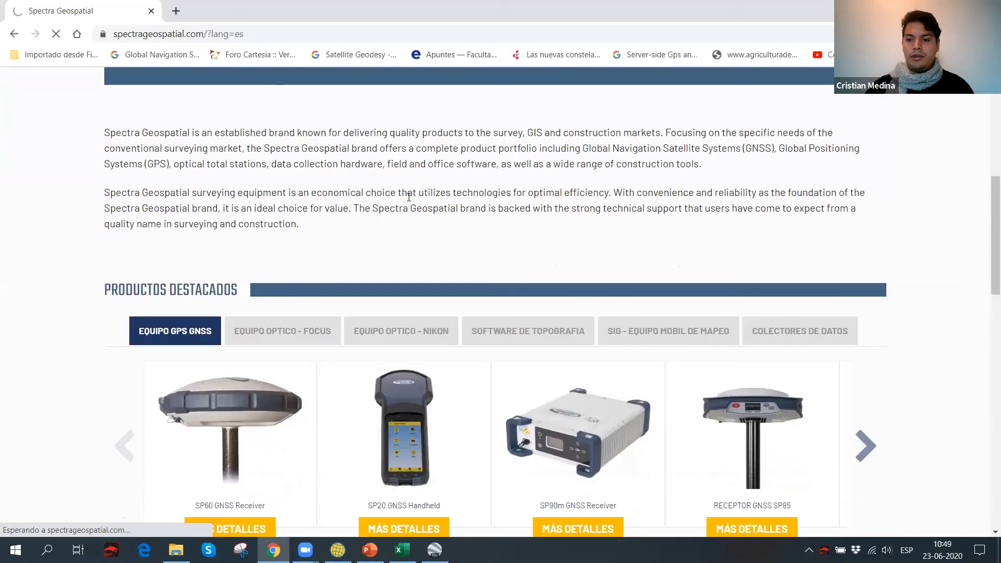
{"action": "scroll", "coordinate": [367, 161], "scroll_direction": "down", "scroll_amount": 1}
{"action": "scroll", "coordinate": [361, 166], "scroll_direction": "down", "scroll_amount": 2}
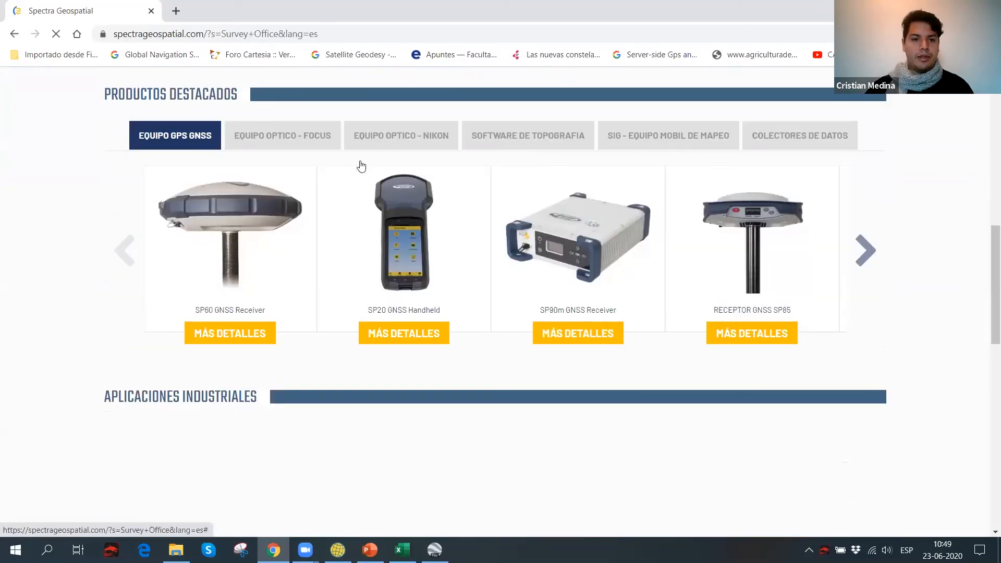
{"action": "scroll", "coordinate": [316, 156], "scroll_direction": "down", "scroll_amount": 10}
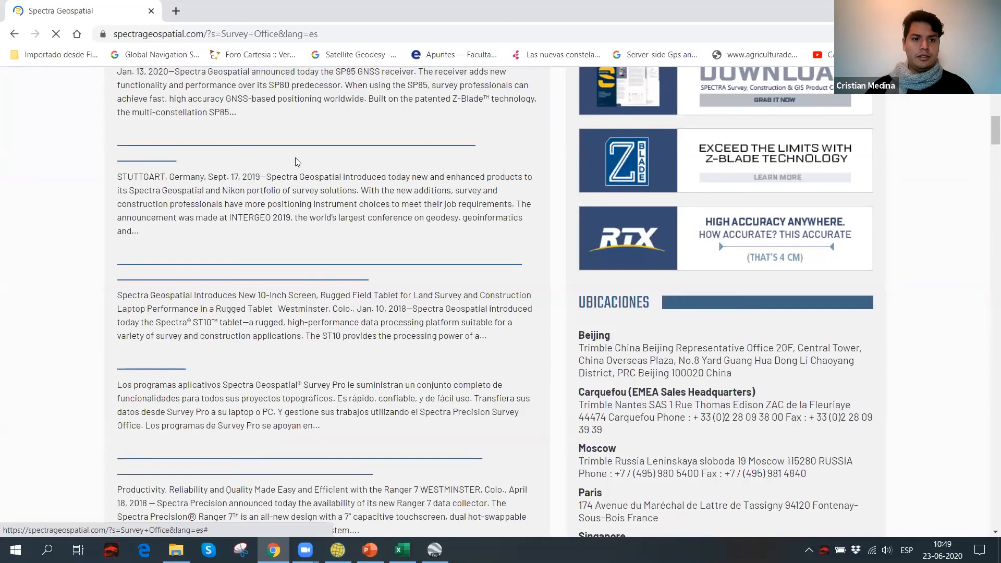
{"action": "scroll", "coordinate": [295, 162], "scroll_direction": "up", "scroll_amount": 10}
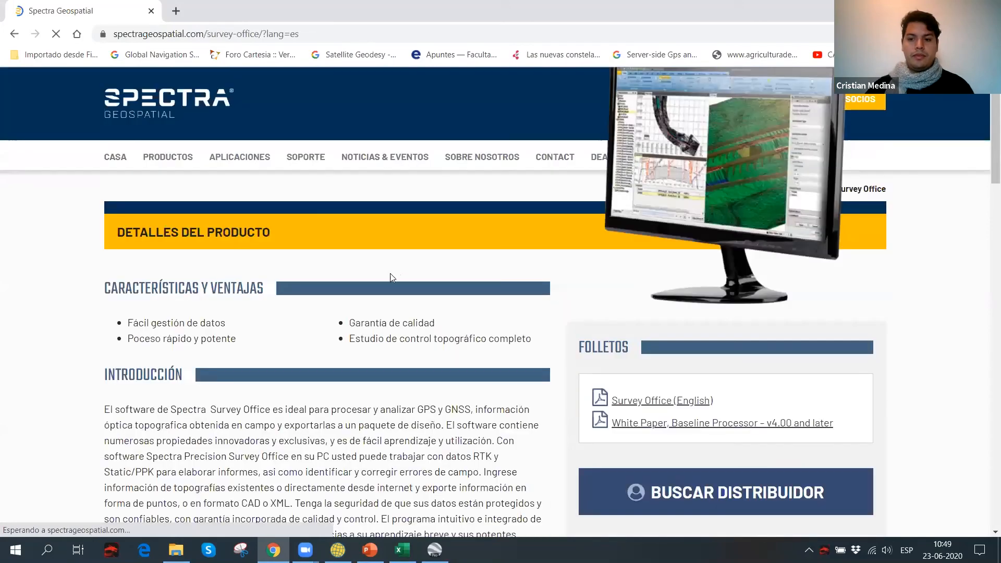
Review the Survey Office product introduction, 30-day trial information and the v5.30 online and offline download options.
{"action": "scroll", "coordinate": [392, 277], "scroll_direction": "down", "scroll_amount": 1}
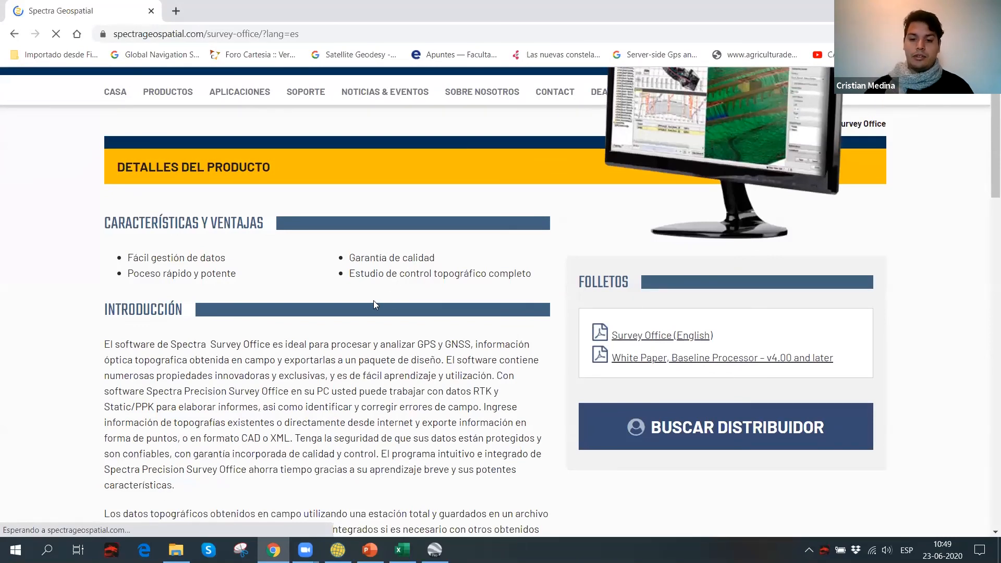
{"action": "scroll", "coordinate": [366, 333], "scroll_direction": "down", "scroll_amount": 3}
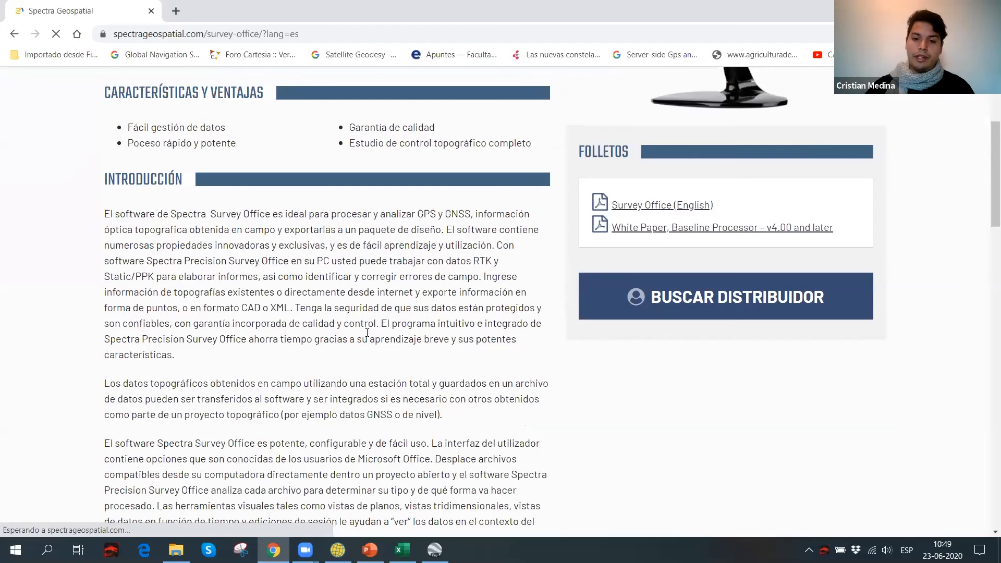
{"action": "scroll", "coordinate": [356, 310], "scroll_direction": "down", "scroll_amount": 1}
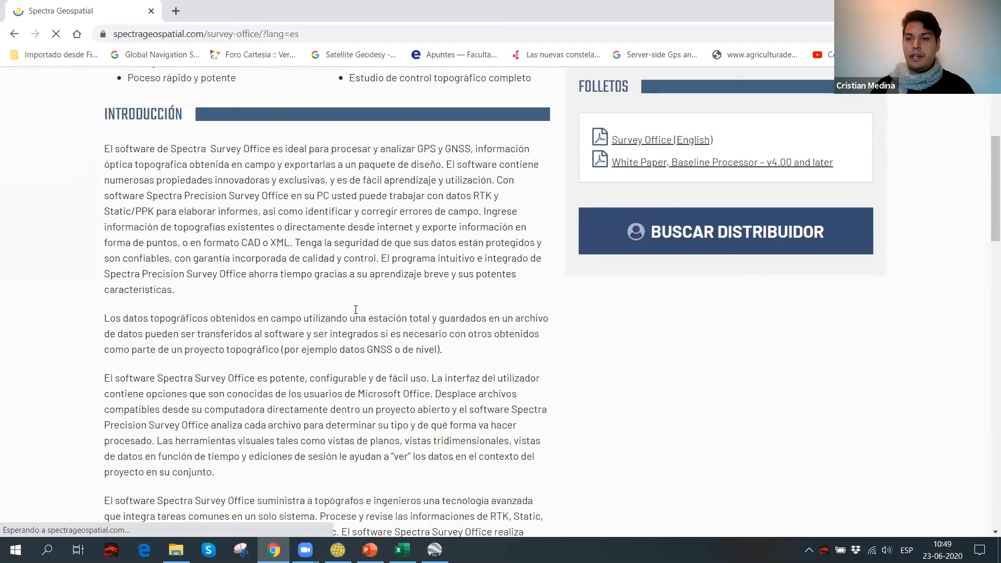
{"action": "scroll", "coordinate": [355, 310], "scroll_direction": "down", "scroll_amount": 2}
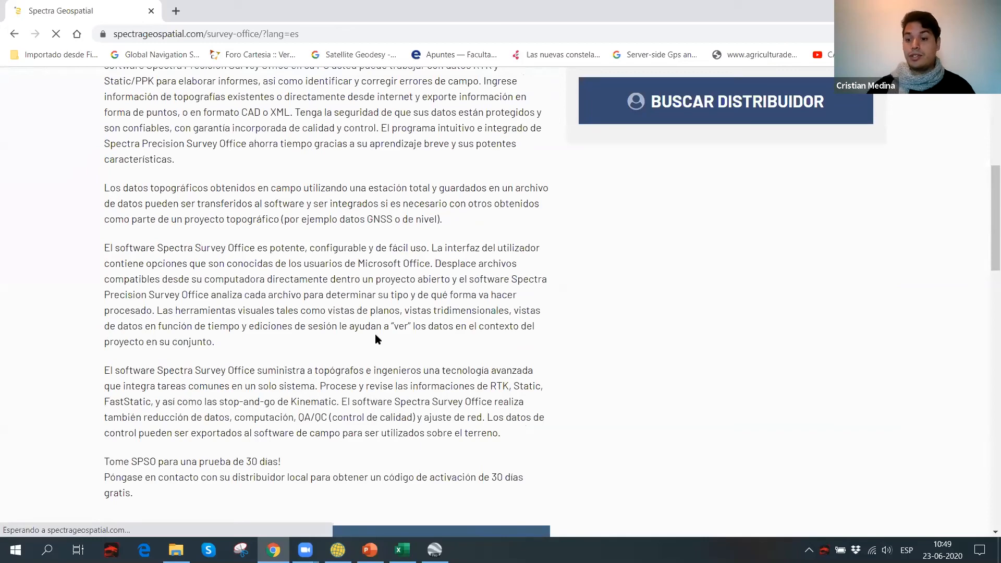
{"action": "scroll", "coordinate": [432, 301], "scroll_direction": "down", "scroll_amount": 4}
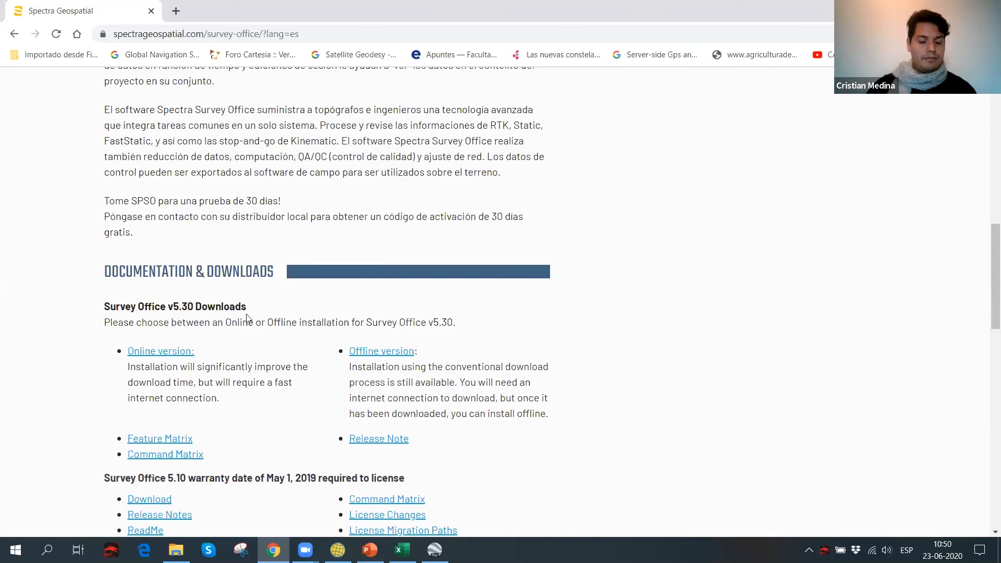
{"action": "scroll", "coordinate": [245, 292], "scroll_direction": "down", "scroll_amount": 1}
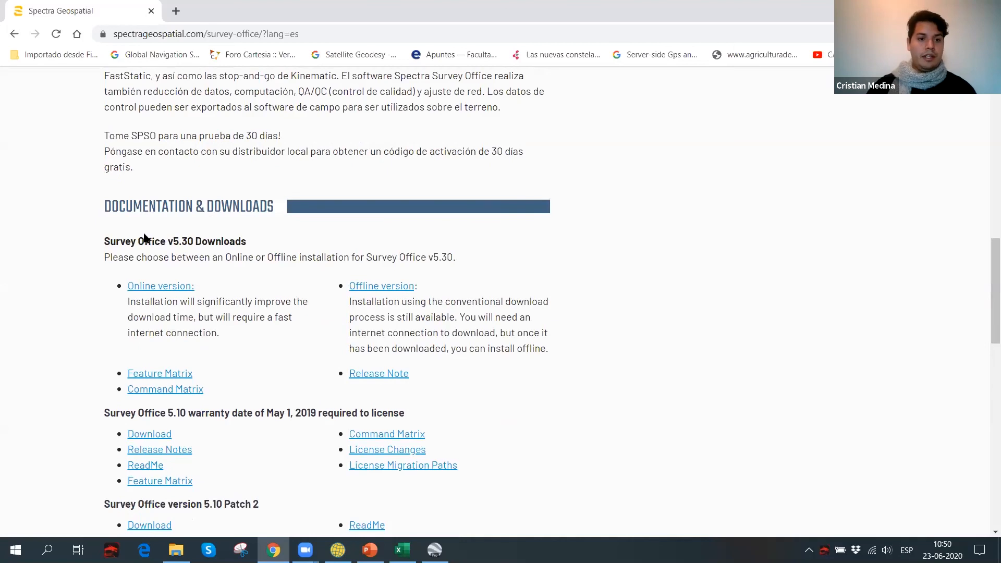
{"action": "left_click_drag", "start_coordinate": [228, 238], "coordinate": [251, 243]}
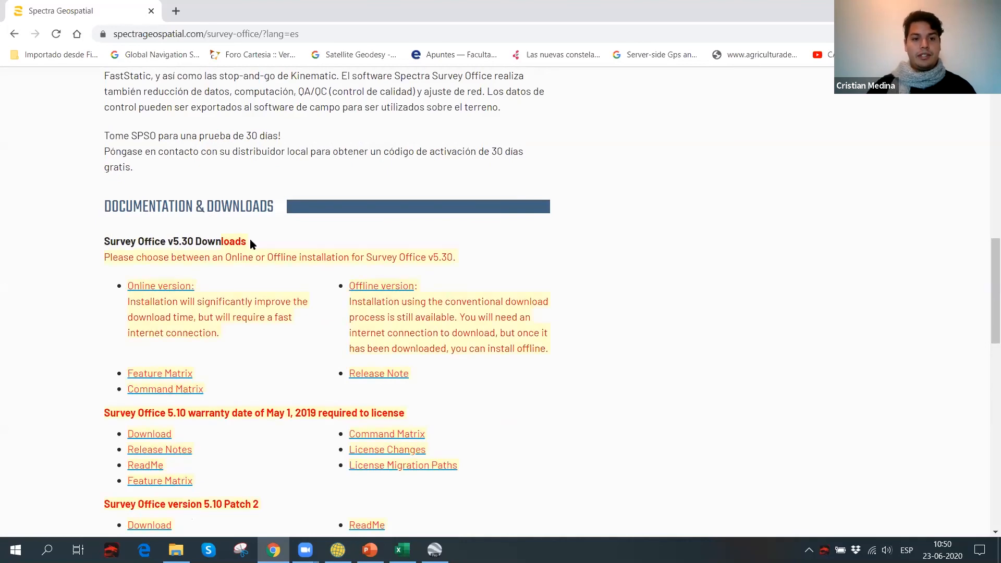
{"action": "left_click", "coordinate": [253, 244]}
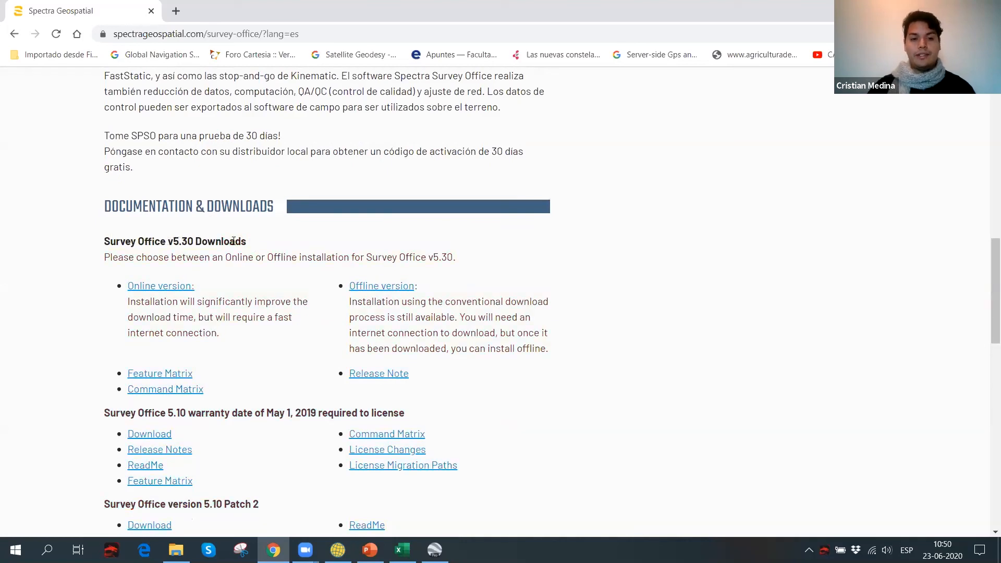
Examine the downloads for Survey Office 5.10, its patches, version 4.10 Patch 3, the RINEX Converter and the Config Utility.
{"action": "scroll", "coordinate": [261, 244], "scroll_direction": "down", "scroll_amount": 1}
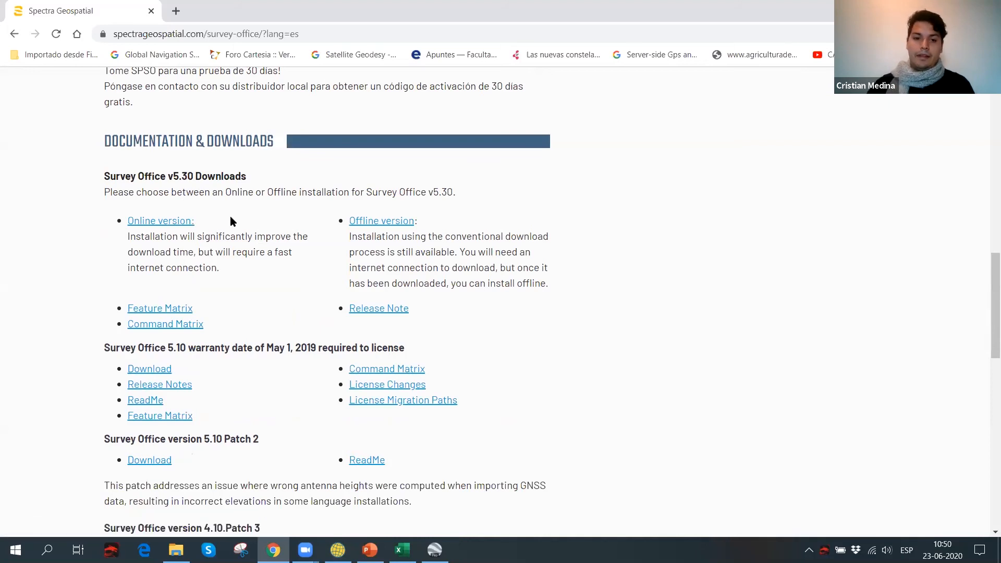
{"action": "scroll", "coordinate": [241, 214], "scroll_direction": "down", "scroll_amount": 2}
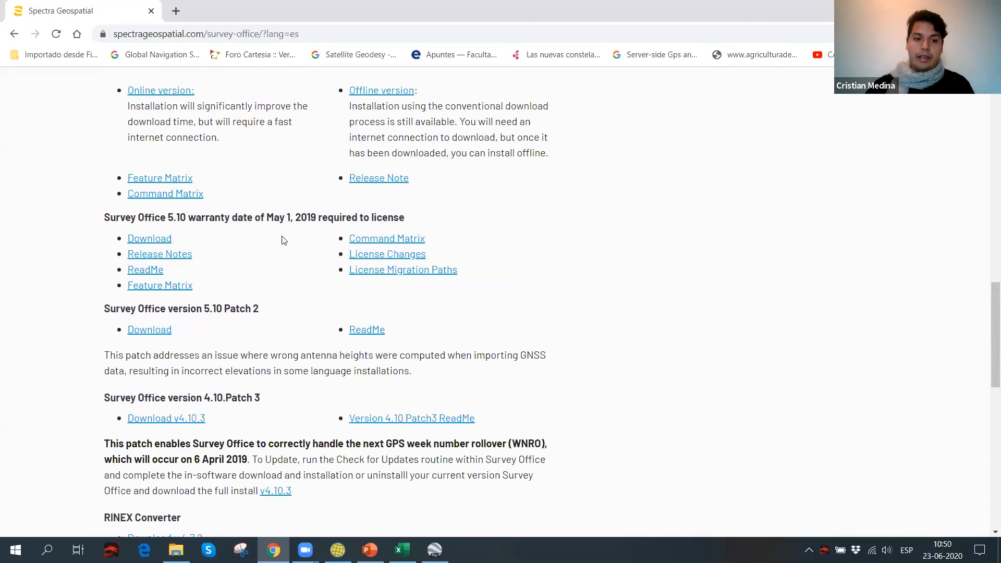
{"action": "scroll", "coordinate": [284, 240], "scroll_direction": "down", "scroll_amount": 1}
{"action": "scroll", "coordinate": [314, 253], "scroll_direction": "down", "scroll_amount": 7}
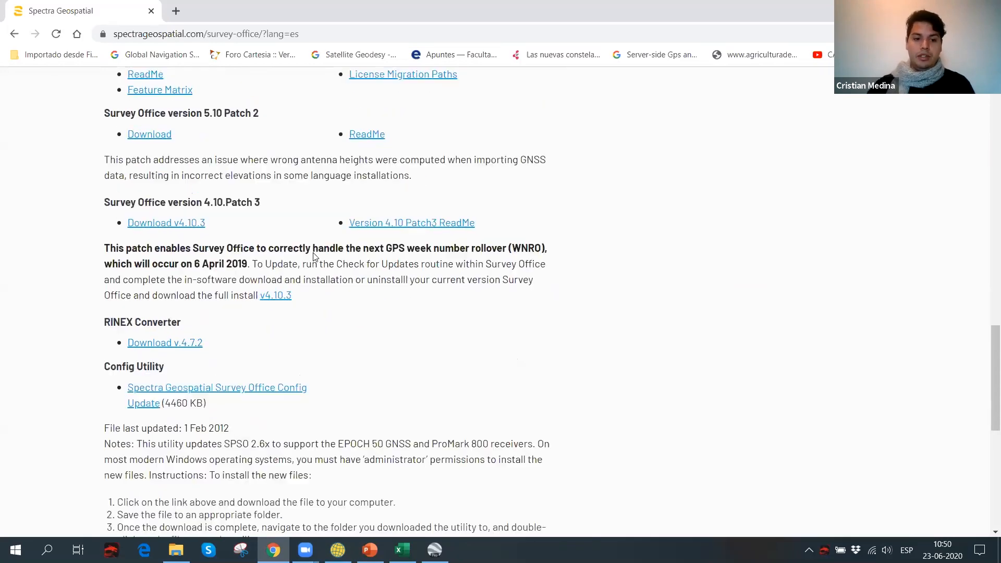
{"action": "scroll", "coordinate": [314, 253], "scroll_direction": "up", "scroll_amount": 2}
{"action": "scroll", "coordinate": [313, 253], "scroll_direction": "up", "scroll_amount": 1}
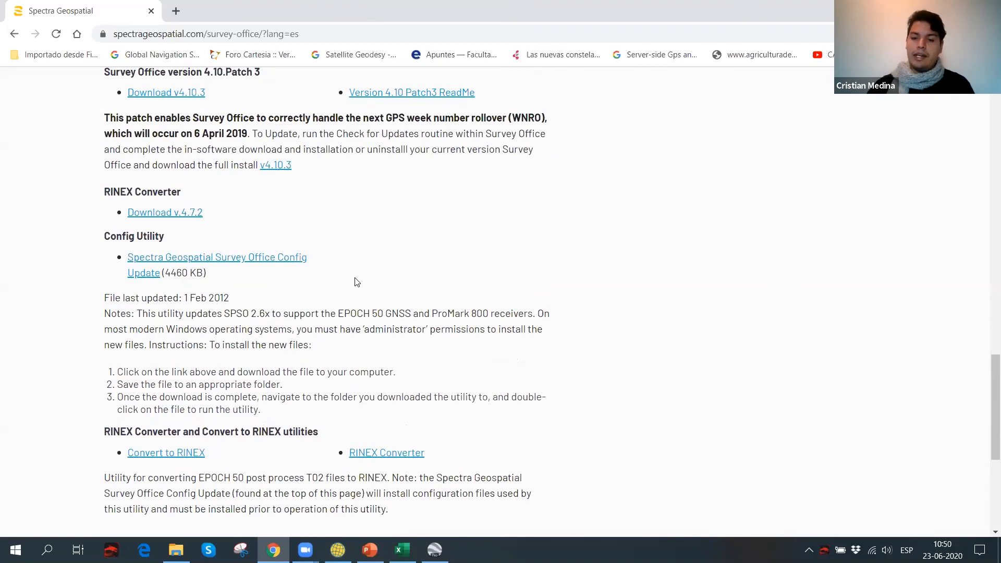
{"action": "scroll", "coordinate": [438, 277], "scroll_direction": "up", "scroll_amount": 1}
{"action": "scroll", "coordinate": [438, 278], "scroll_direction": "up", "scroll_amount": 8}
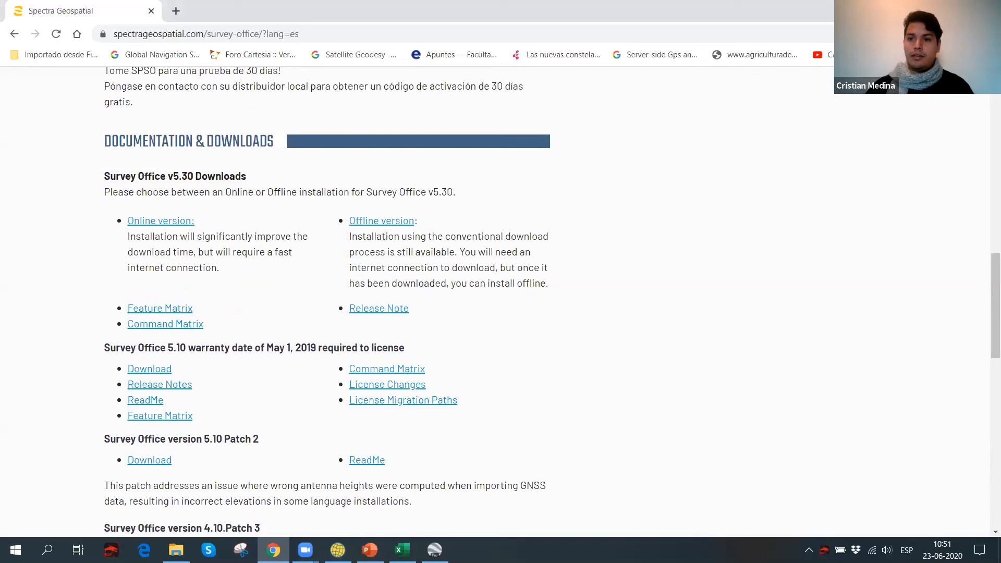
Switch to Survey Pro, run it in demo mode and open the recent job 21-6-2020.
{"action": "key", "text": "alt+Tab"}
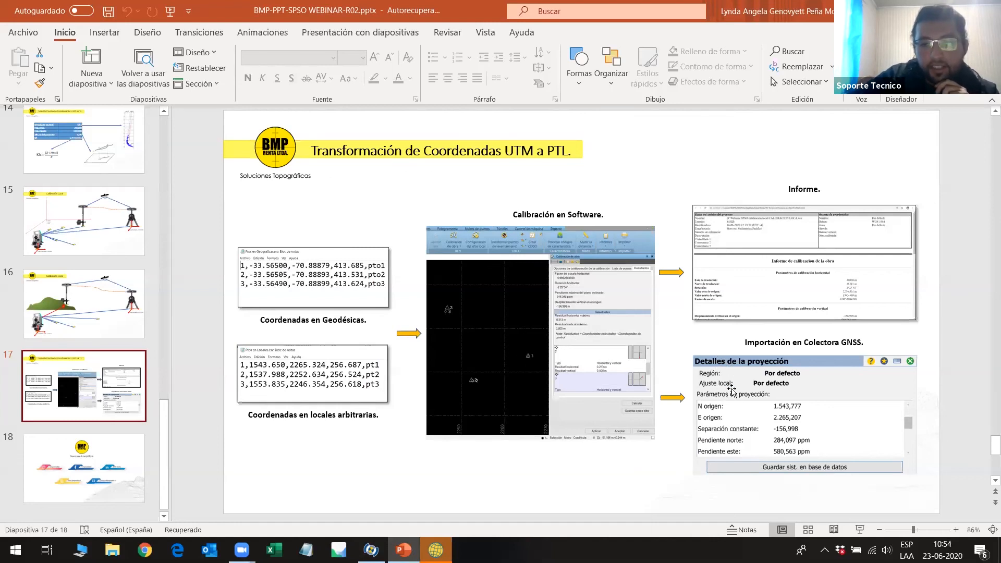
{"action": "left_click", "coordinate": [371, 550]}
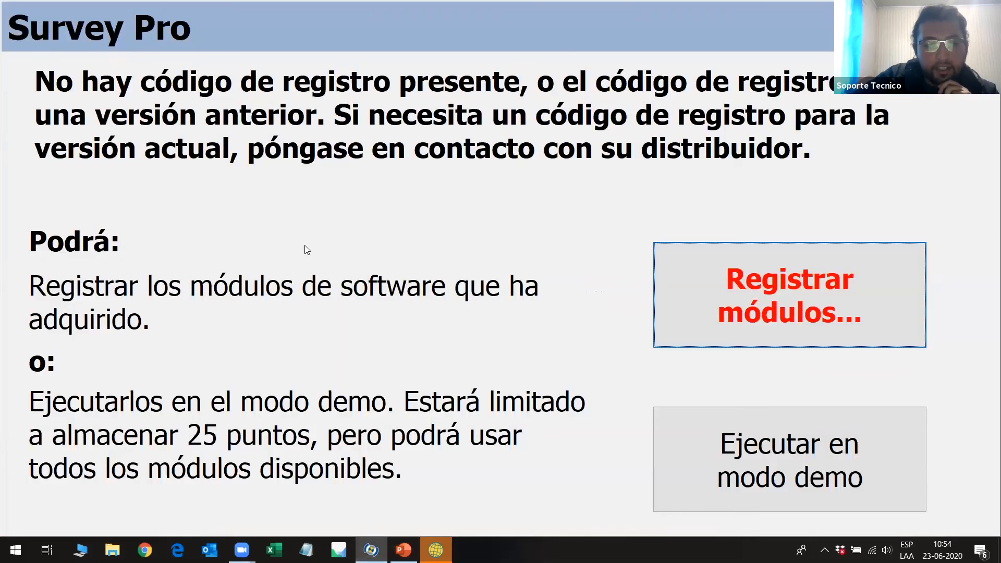
{"action": "left_click", "coordinate": [695, 444]}
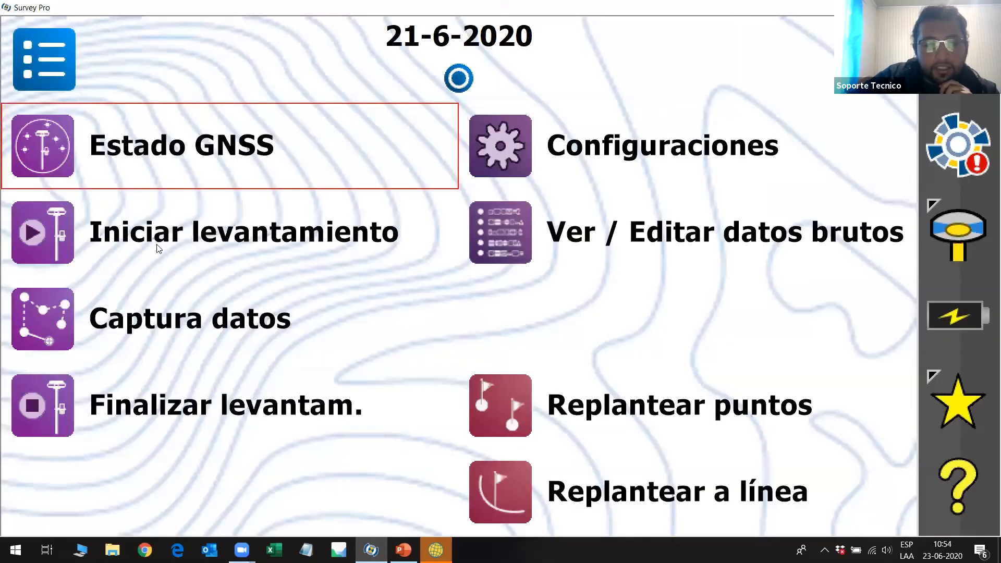
Check the loaded zone-based calibration in the survey's projection settings (Proyección), and close them.
{"action": "left_click", "coordinate": [34, 87]}
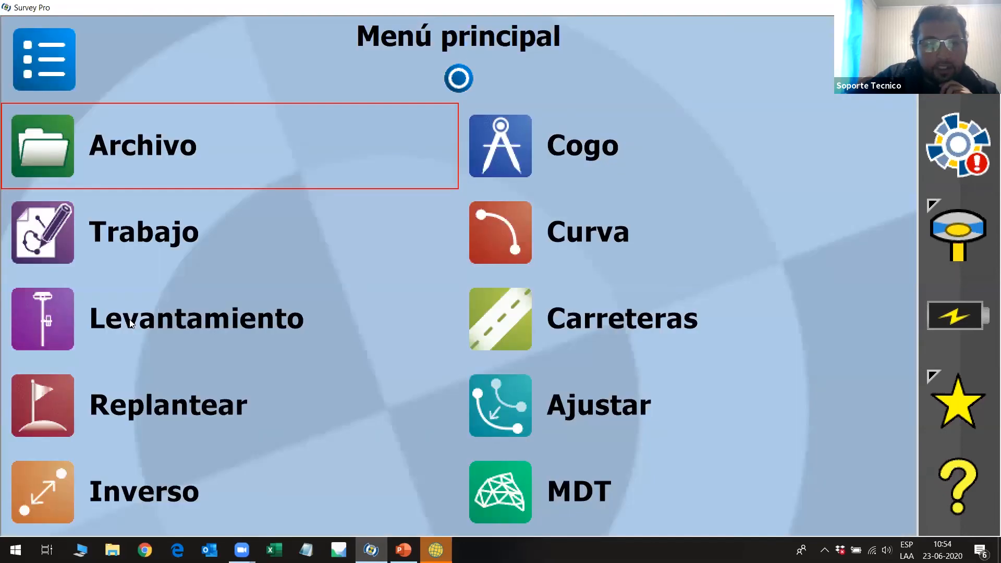
{"action": "left_click", "coordinate": [129, 324]}
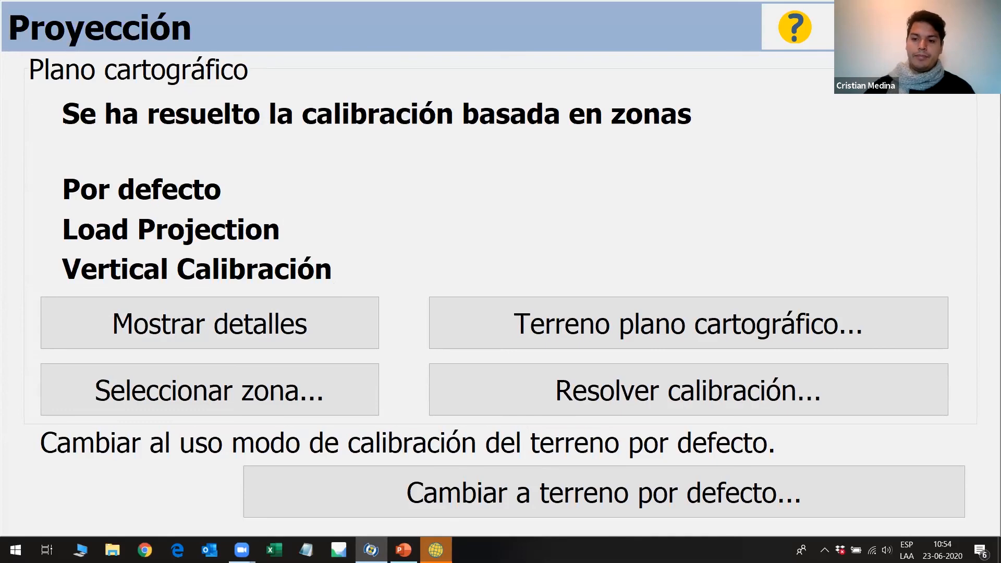
{"action": "left_click", "coordinate": [961, 27]}
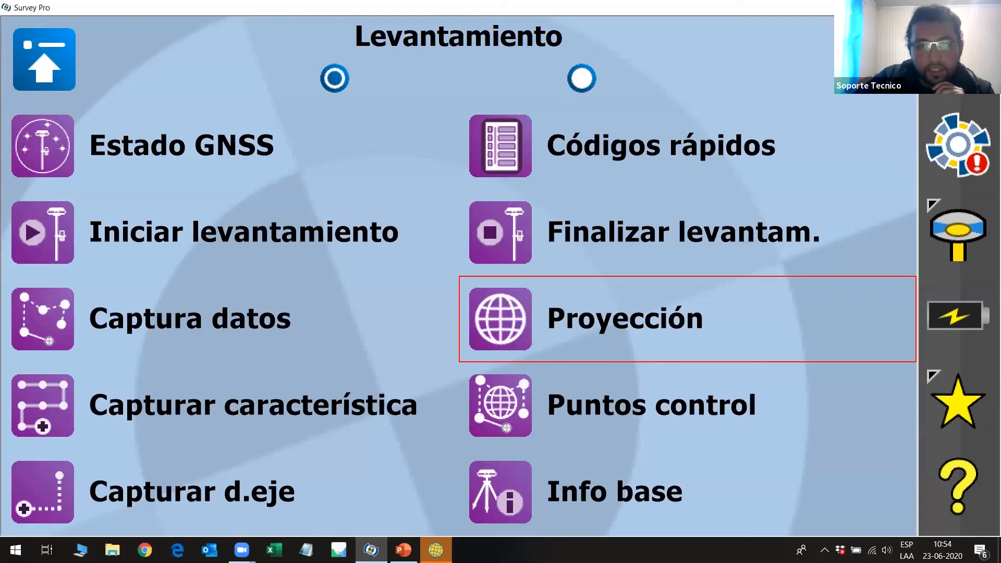
Leave Survey Pro and switch to the start page of Spectra Precision Survey Office.
{"action": "left_click", "coordinate": [927, 7]}
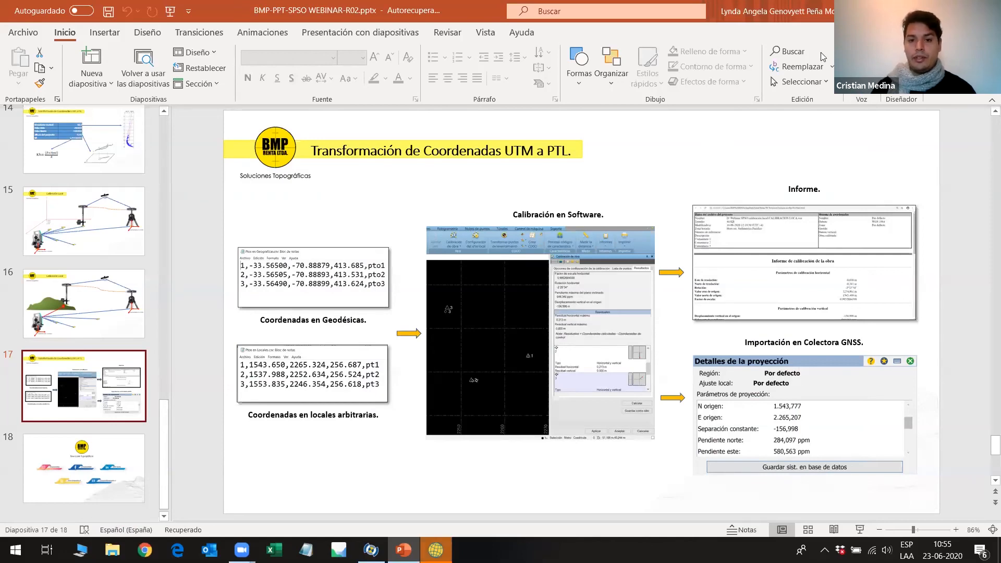
{"action": "key", "text": "alt+Tab"}
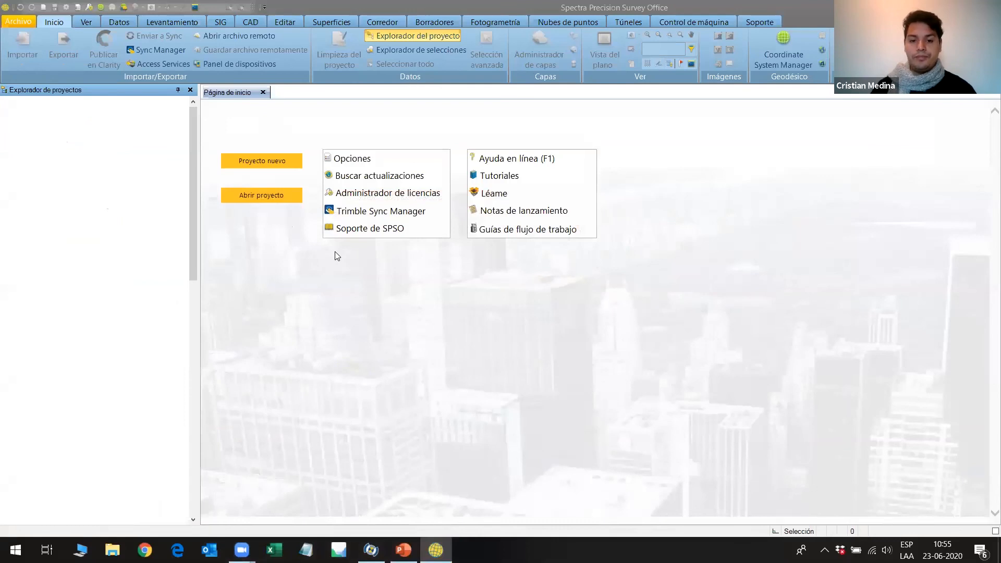